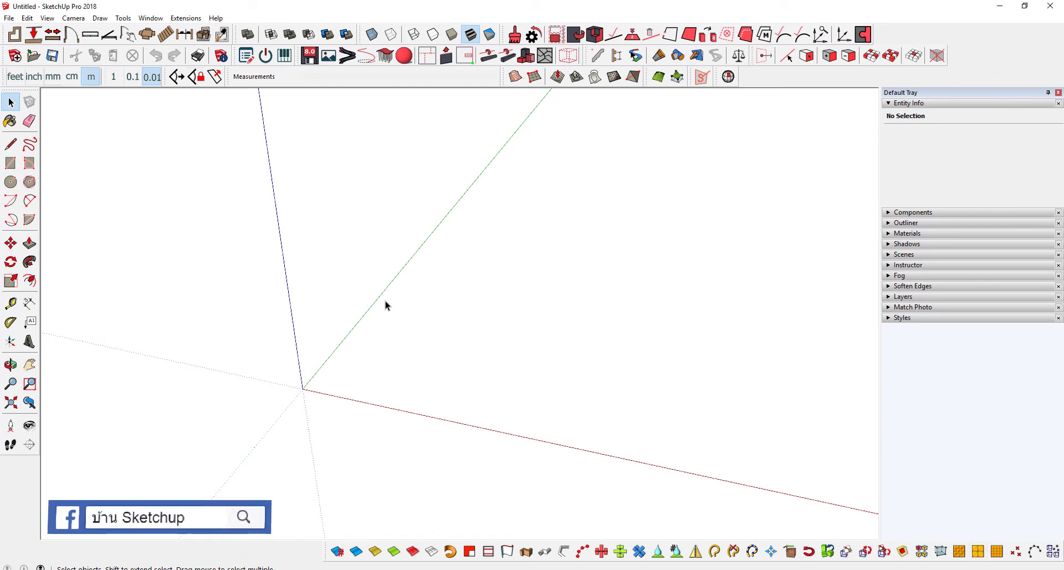
- Collapse the Entity Info panel in the Default Tray and zoom in toward the origin
{"action": "middle_click_drag", "start_coordinate": [388, 298], "coordinate": [388, 295]}
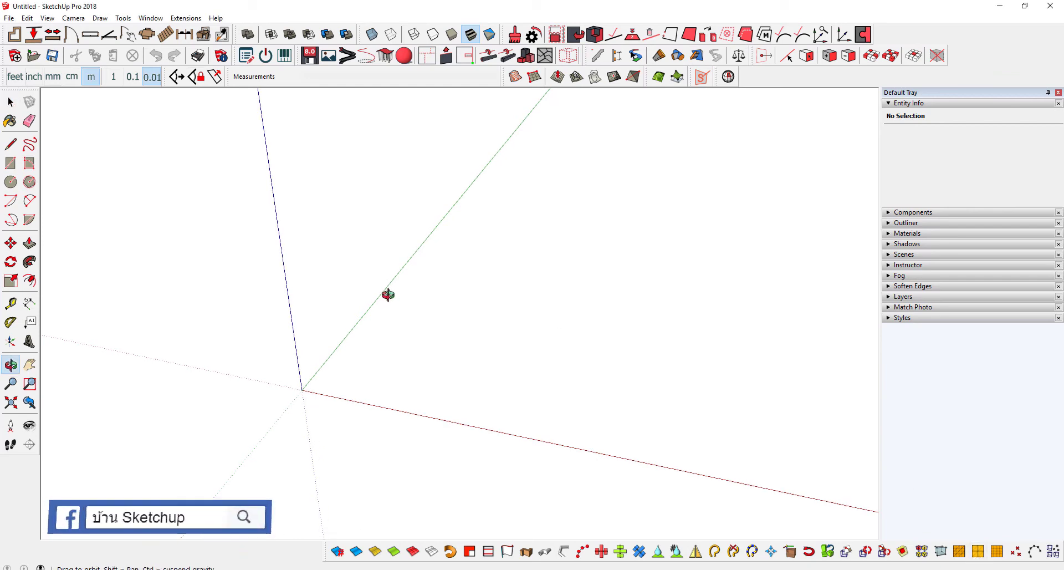
{"action": "left_click", "coordinate": [888, 104]}
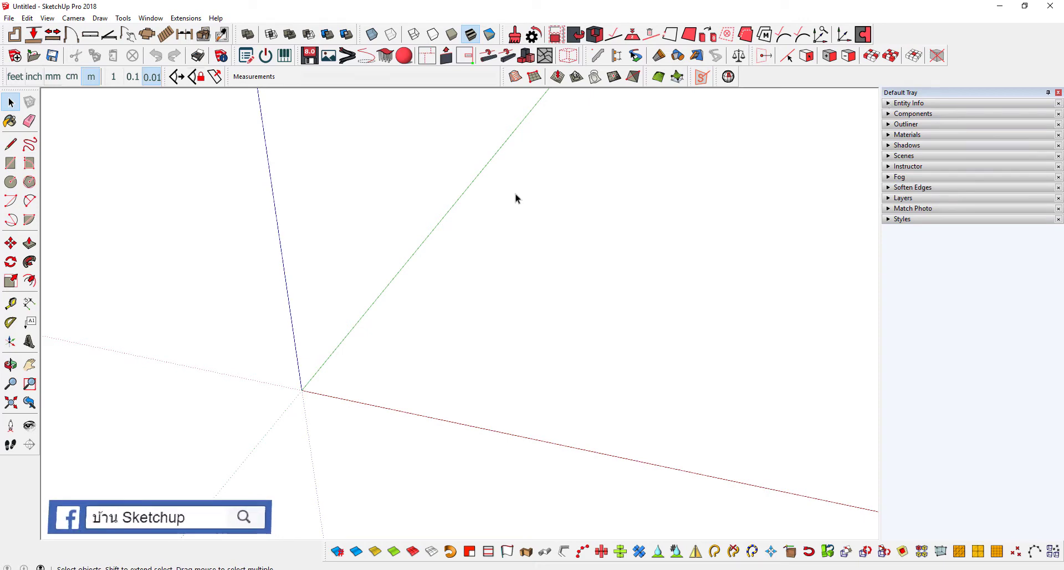
{"action": "scroll", "coordinate": [283, 300], "scroll_direction": "up", "scroll_amount": 1}
{"action": "scroll", "coordinate": [261, 366], "scroll_direction": "up", "scroll_amount": 1}
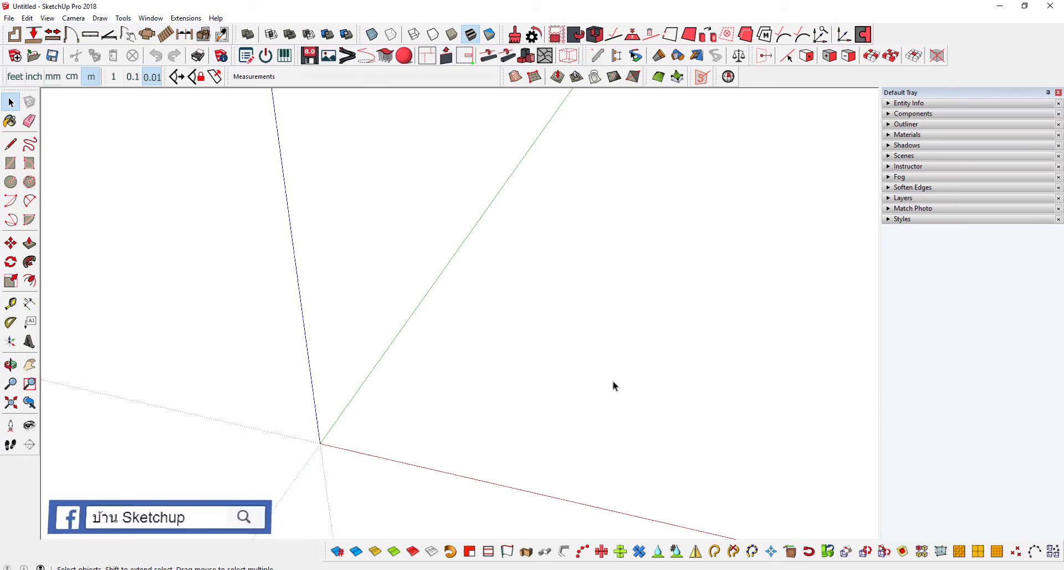
- Draw a 100 by 100 rectangle face starting at the axis origin
{"action": "key", "text": "r"}
{"action": "left_click", "coordinate": [320, 442]}
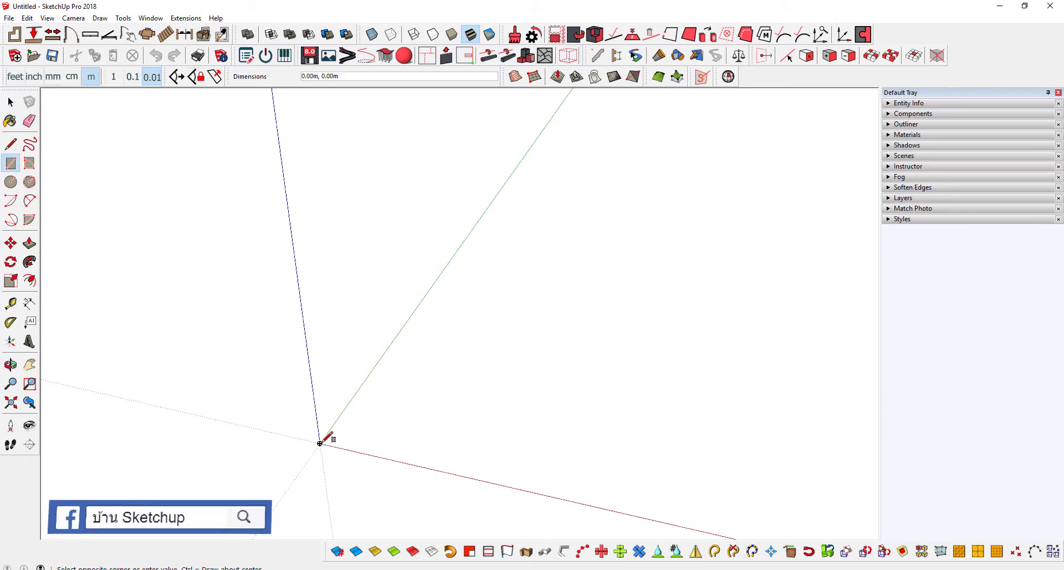
{"action": "left_click", "coordinate": [765, 304]}
{"action": "mouse_move", "coordinate": [765, 304]}
{"action": "middle_mouse_down"}
{"action": "mouse_move", "coordinate": [630, 365]}
{"action": "mouse_move", "coordinate": [642, 317]}
{"action": "middle_mouse_up"}
{"action": "type", "text": "10"}
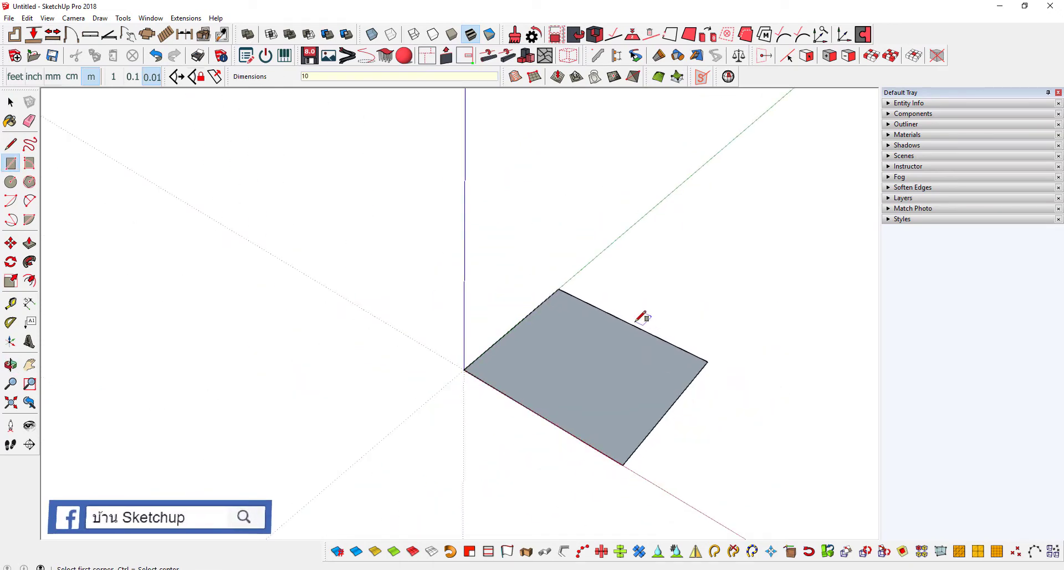
{"action": "type", "text": "0,100"}
{"action": "key", "text": "Return"}
{"action": "key", "text": "space"}
- Orbit and zoom around the grey square, briefly selecting its face to inspect it
{"action": "scroll", "coordinate": [471, 280], "scroll_direction": "down", "scroll_amount": 3}
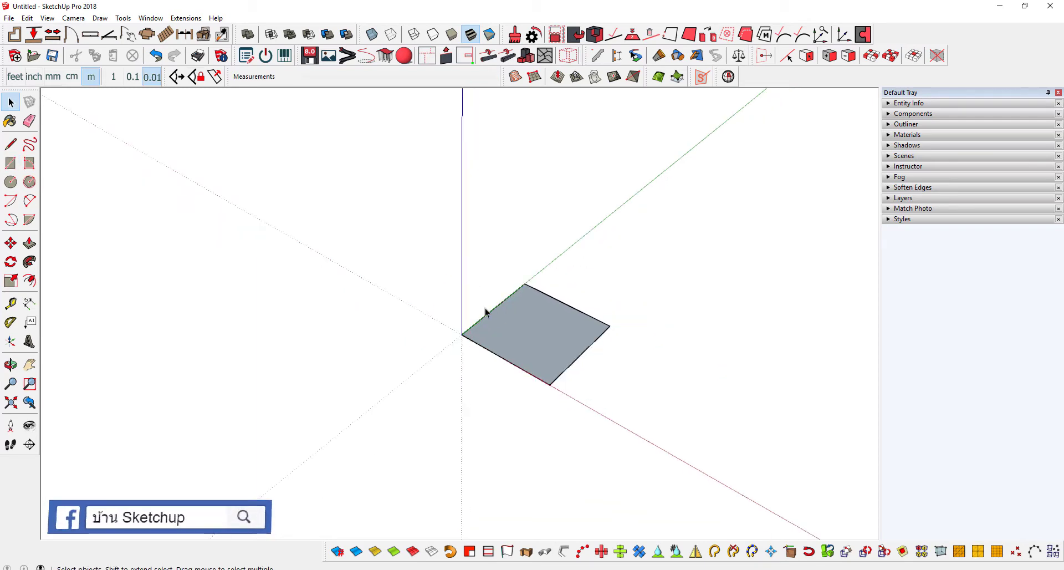
{"action": "mouse_move", "coordinate": [487, 309]}
{"action": "middle_mouse_down"}
{"action": "mouse_move", "coordinate": [550, 354]}
{"action": "mouse_move", "coordinate": [504, 251]}
{"action": "mouse_move", "coordinate": [490, 284]}
{"action": "middle_mouse_up"}
{"action": "scroll", "coordinate": [550, 354], "scroll_direction": "up", "scroll_amount": 3}
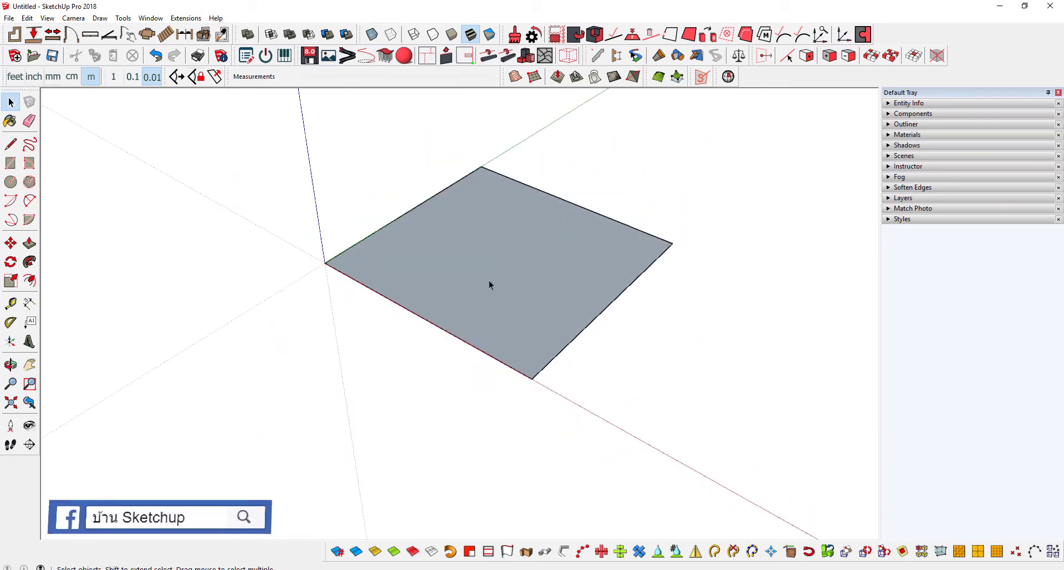
{"action": "scroll", "coordinate": [504, 263], "scroll_direction": "down", "scroll_amount": 1}
{"action": "double_click", "coordinate": [504, 263]}
{"action": "scroll", "coordinate": [504, 406], "scroll_direction": "down", "scroll_amount": 2}
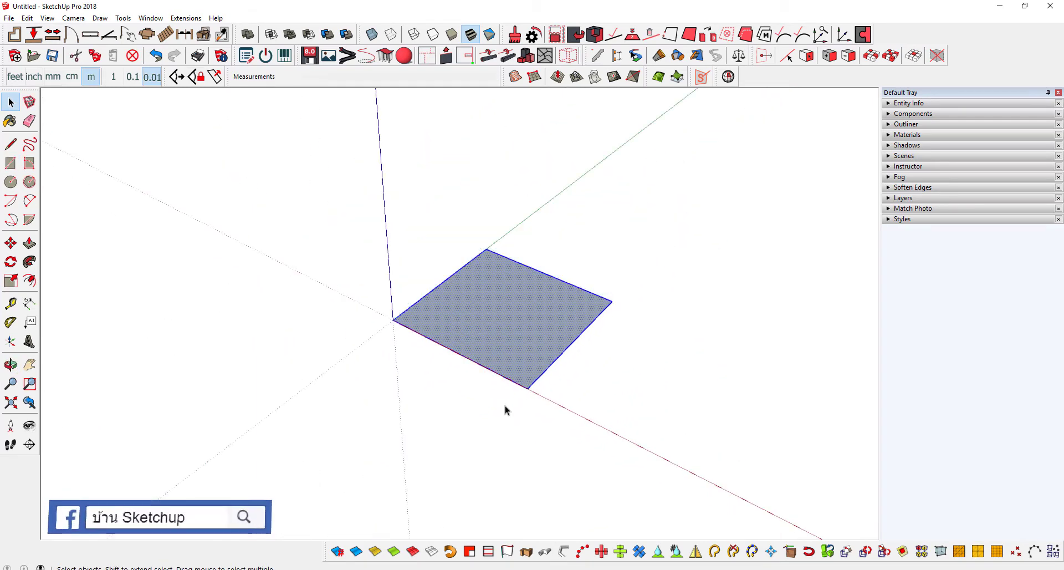
{"action": "scroll", "coordinate": [506, 311], "scroll_direction": "up", "scroll_amount": 3}
{"action": "middle_click_drag", "start_coordinate": [503, 335], "coordinate": [489, 372]}
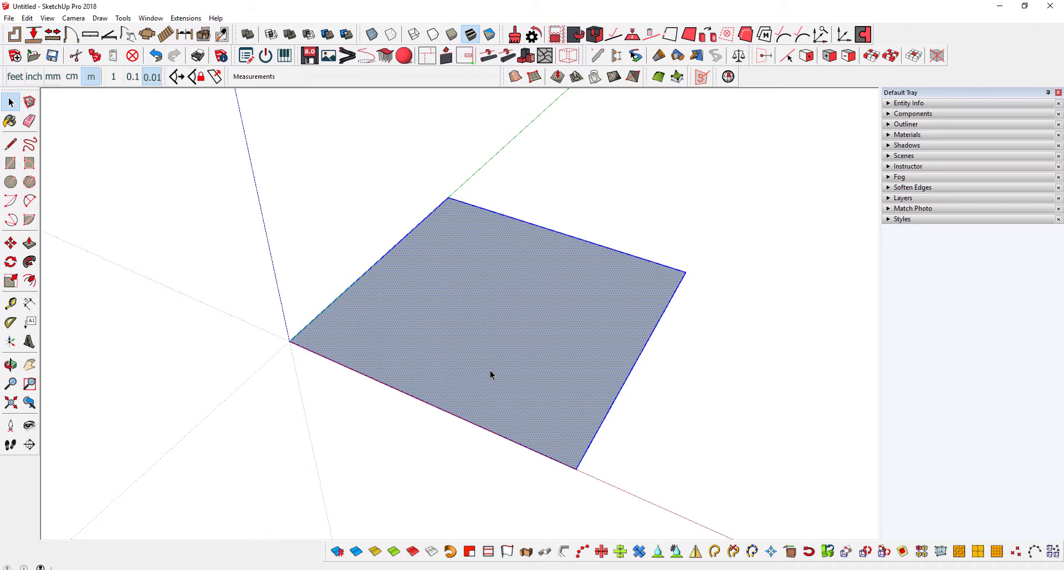
{"action": "left_click", "coordinate": [651, 453]}
{"action": "mouse_move", "coordinate": [650, 453]}
{"action": "middle_mouse_down"}
{"action": "mouse_move", "coordinate": [527, 383]}
{"action": "mouse_move", "coordinate": [518, 427]}
{"action": "mouse_move", "coordinate": [492, 444]}
{"action": "middle_mouse_up"}
{"action": "scroll", "coordinate": [490, 442], "scroll_direction": "up", "scroll_amount": 1}
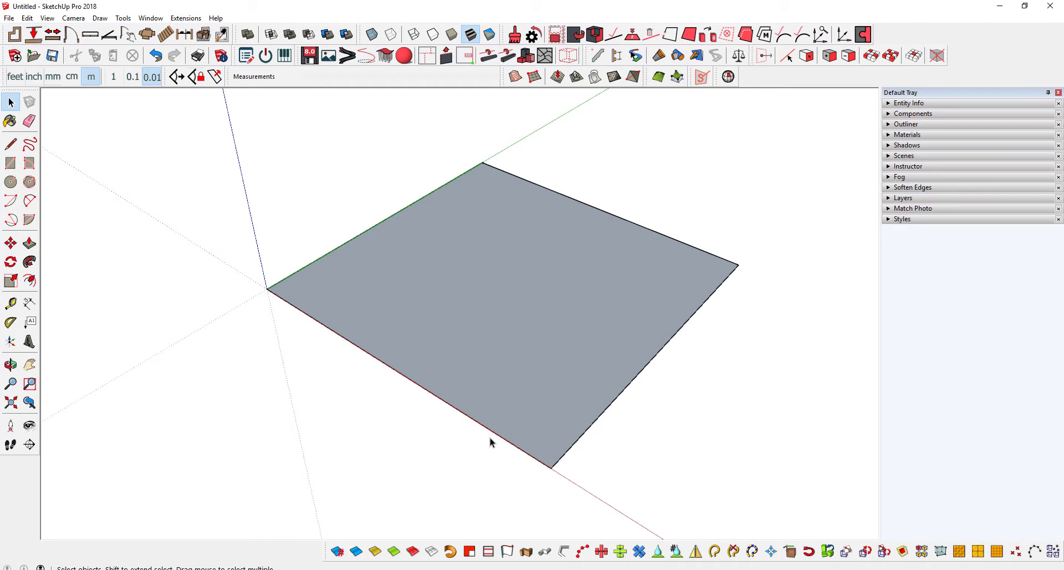
{"action": "middle_click_drag", "start_coordinate": [520, 375], "coordinate": [516, 411]}
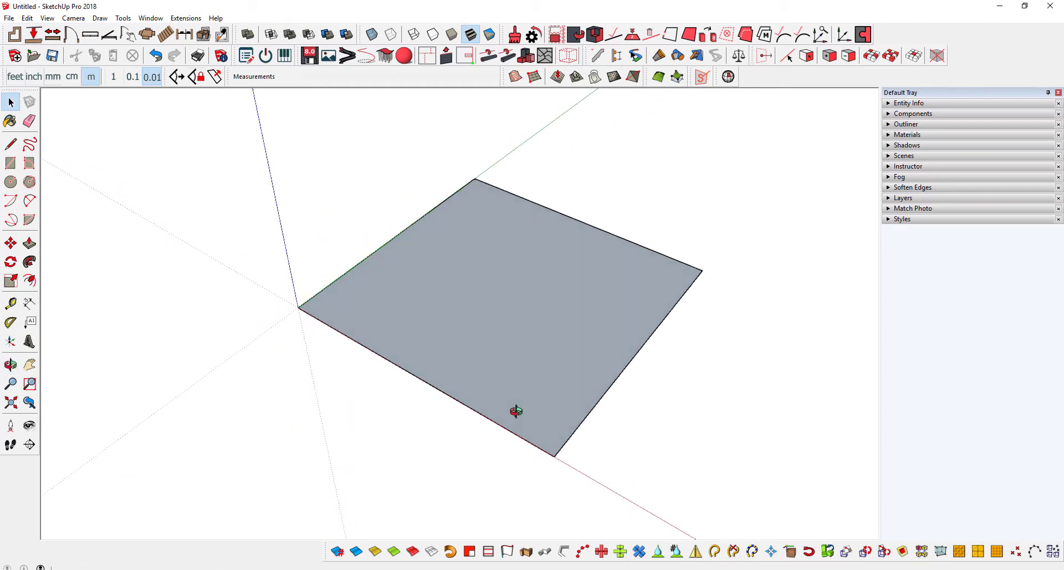
- Draw the first four wavy freehand contour lines across the square
{"action": "left_click", "coordinate": [29, 145]}
{"action": "scroll", "coordinate": [355, 308], "scroll_direction": "up", "scroll_amount": 2}
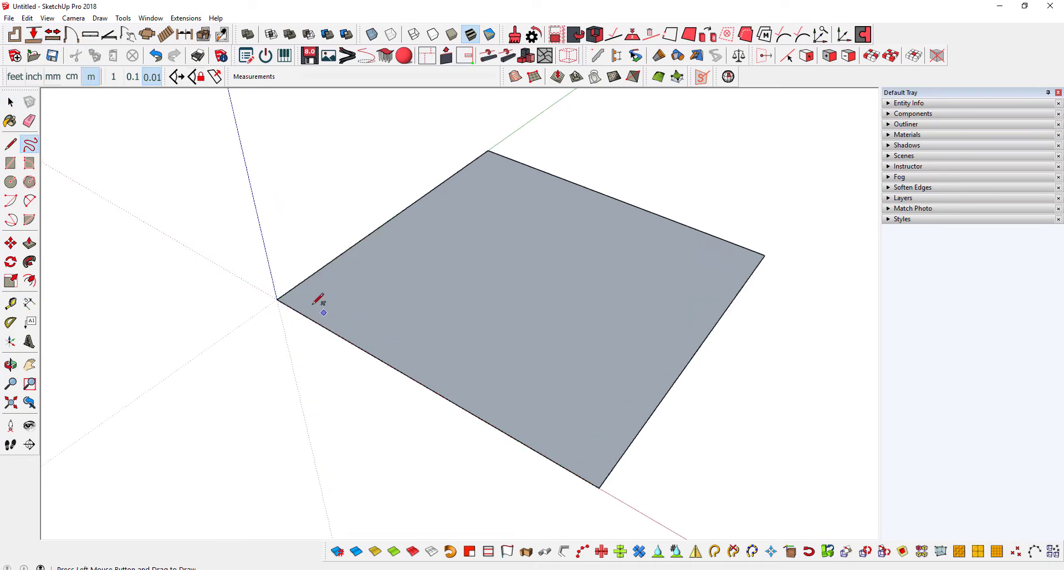
{"action": "left_click_drag", "start_coordinate": [300, 284], "coordinate": [519, 440]}
{"action": "mouse_move", "coordinate": [327, 264]}
{"action": "left_mouse_down"}
{"action": "mouse_move", "coordinate": [462, 335]}
{"action": "mouse_move", "coordinate": [578, 474]}
{"action": "left_mouse_up"}
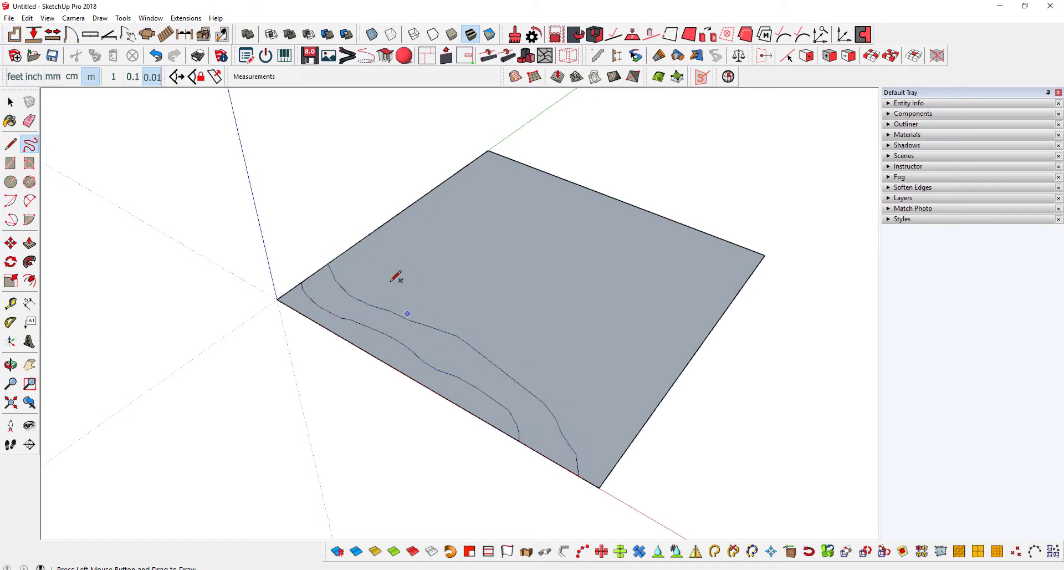
{"action": "mouse_move", "coordinate": [356, 244]}
{"action": "left_mouse_down"}
{"action": "mouse_move", "coordinate": [590, 388]}
{"action": "mouse_move", "coordinate": [632, 442]}
{"action": "left_mouse_up"}
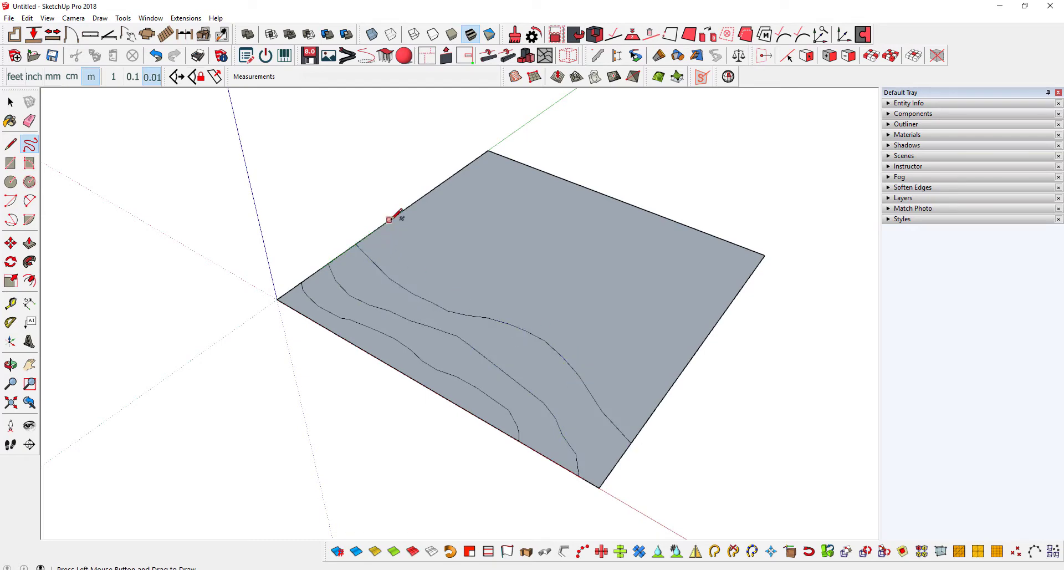
{"action": "left_click_drag", "start_coordinate": [390, 219], "coordinate": [666, 390]}
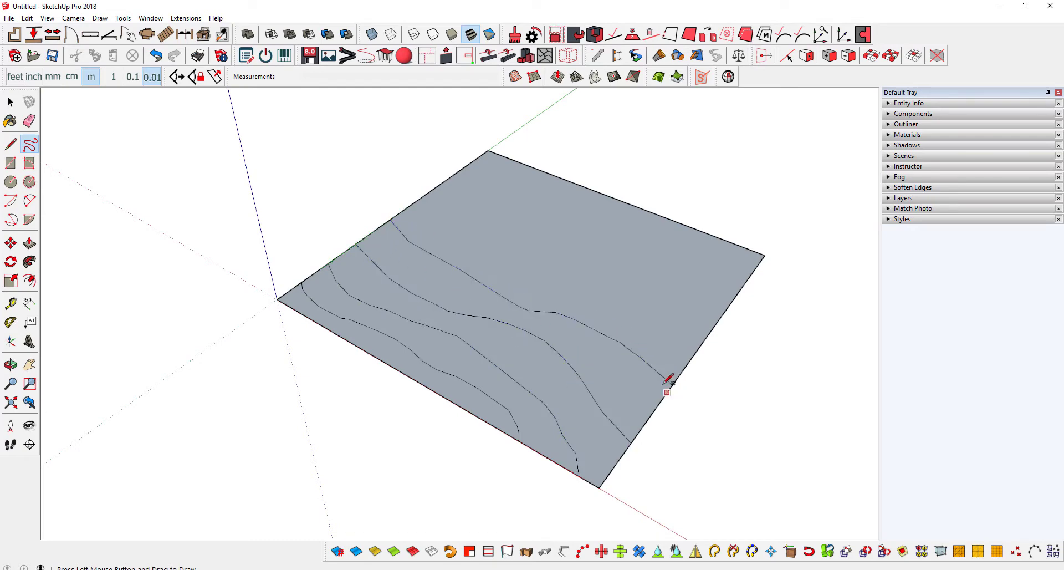
- Draw three more freehand contour lines toward the back and far corner
{"action": "left_click_drag", "start_coordinate": [437, 189], "coordinate": [695, 350]}
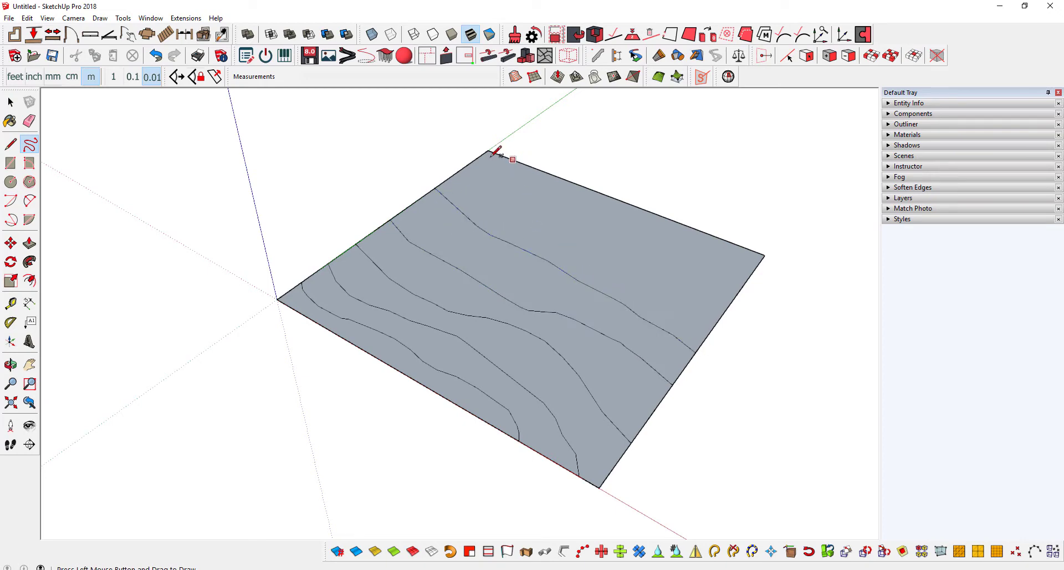
{"action": "left_click_drag", "start_coordinate": [480, 159], "coordinate": [722, 312]}
{"action": "left_click_drag", "start_coordinate": [580, 186], "coordinate": [745, 317]}
{"action": "scroll", "coordinate": [745, 294], "scroll_direction": "up", "scroll_amount": 5}
- With the Eraser active, orbit and zoom to review the whole contoured plane
{"action": "key", "text": "e"}
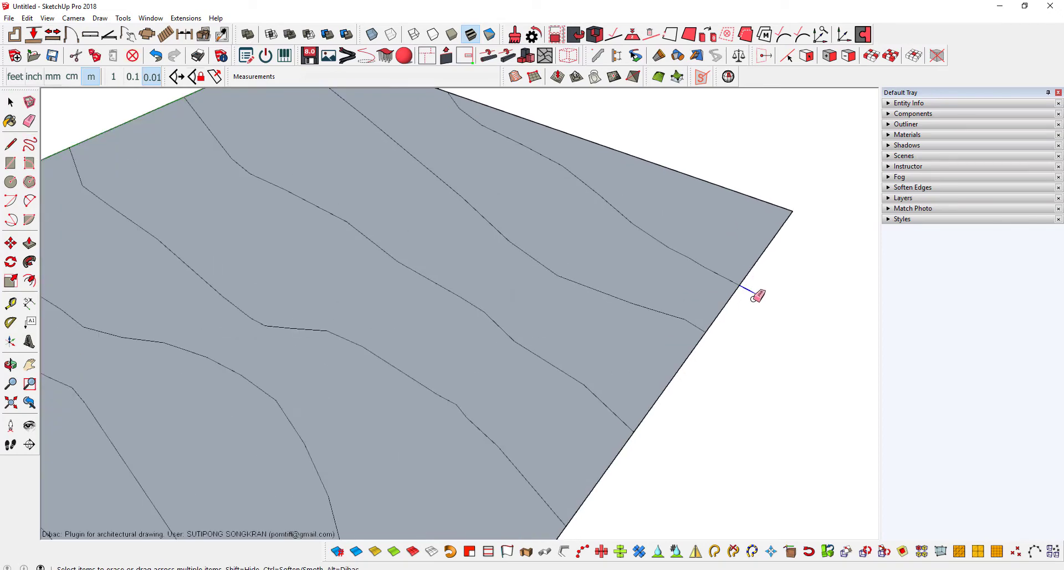
{"action": "scroll", "coordinate": [753, 297], "scroll_direction": "down", "scroll_amount": 3}
{"action": "scroll", "coordinate": [744, 283], "scroll_direction": "down", "scroll_amount": 3}
{"action": "scroll", "coordinate": [730, 240], "scroll_direction": "up", "scroll_amount": 2}
{"action": "scroll", "coordinate": [741, 226], "scroll_direction": "down", "scroll_amount": 2}
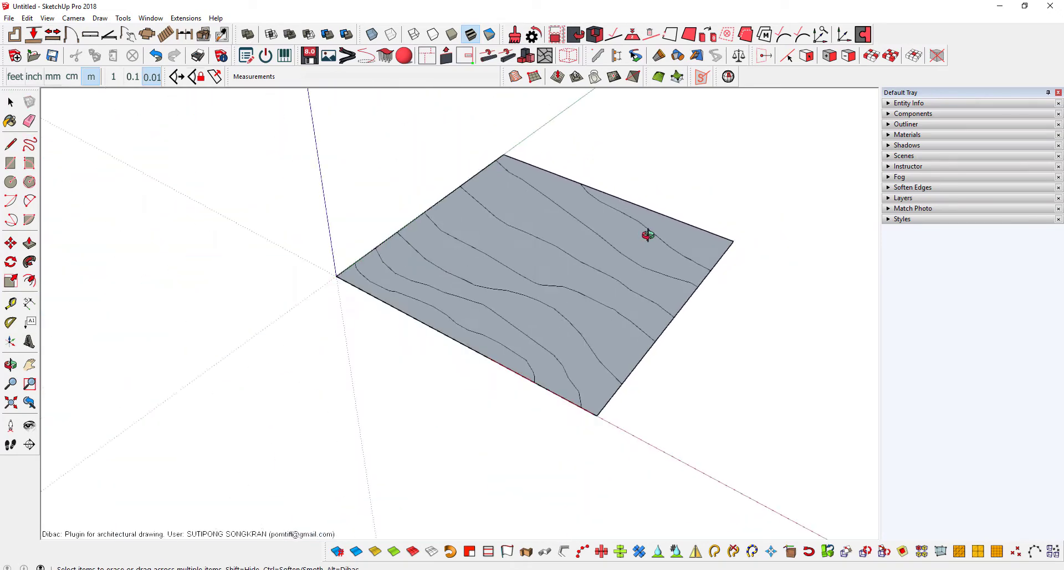
{"action": "middle_click_drag", "start_coordinate": [647, 235], "coordinate": [687, 205]}
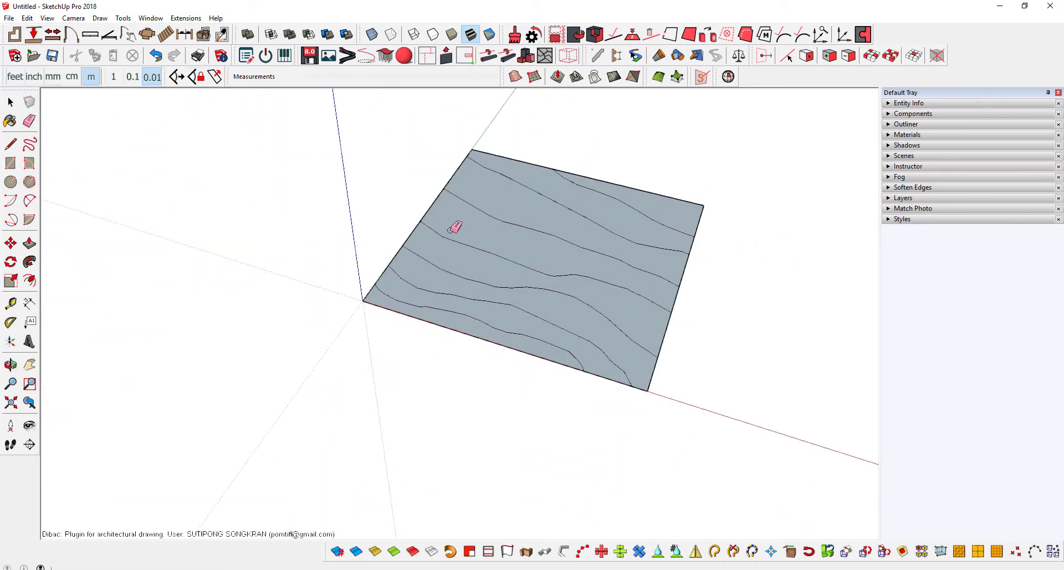
{"action": "middle_click_drag", "start_coordinate": [454, 228], "coordinate": [368, 216]}
{"action": "scroll", "coordinate": [501, 277], "scroll_direction": "up", "scroll_amount": 2}
{"action": "middle_click_drag", "start_coordinate": [501, 277], "coordinate": [339, 248]}
{"action": "scroll", "coordinate": [475, 285], "scroll_direction": "down", "scroll_amount": 2}
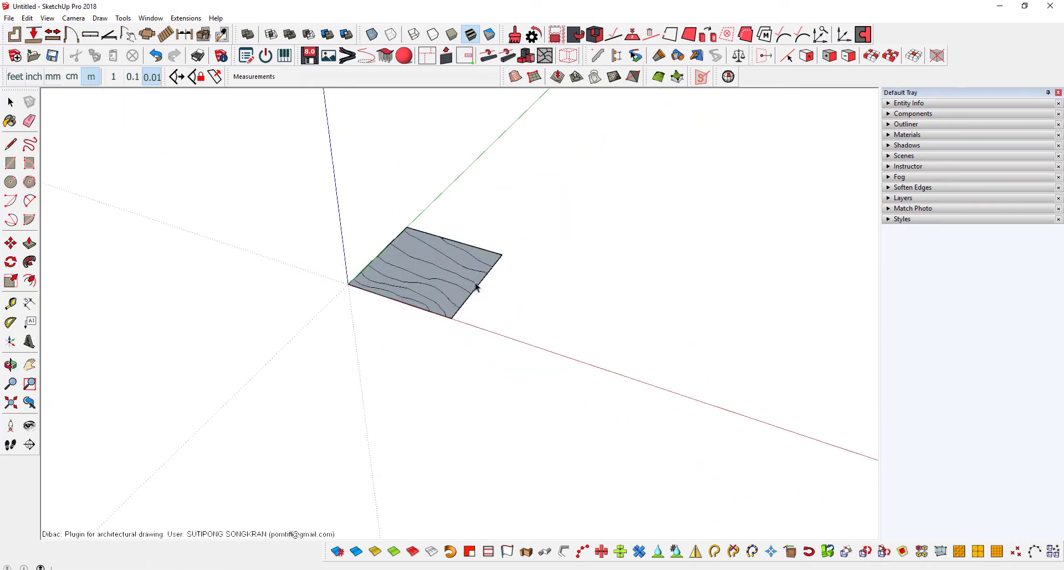
- Copy the whole contoured square beside the original along the red axis
{"action": "key", "text": "space"}
{"action": "scroll", "coordinate": [413, 285], "scroll_direction": "up", "scroll_amount": 2}
{"action": "triple_click", "coordinate": [414, 285]}
{"action": "scroll", "coordinate": [432, 310], "scroll_direction": "down", "scroll_amount": 2}
{"action": "key", "text": "m"}
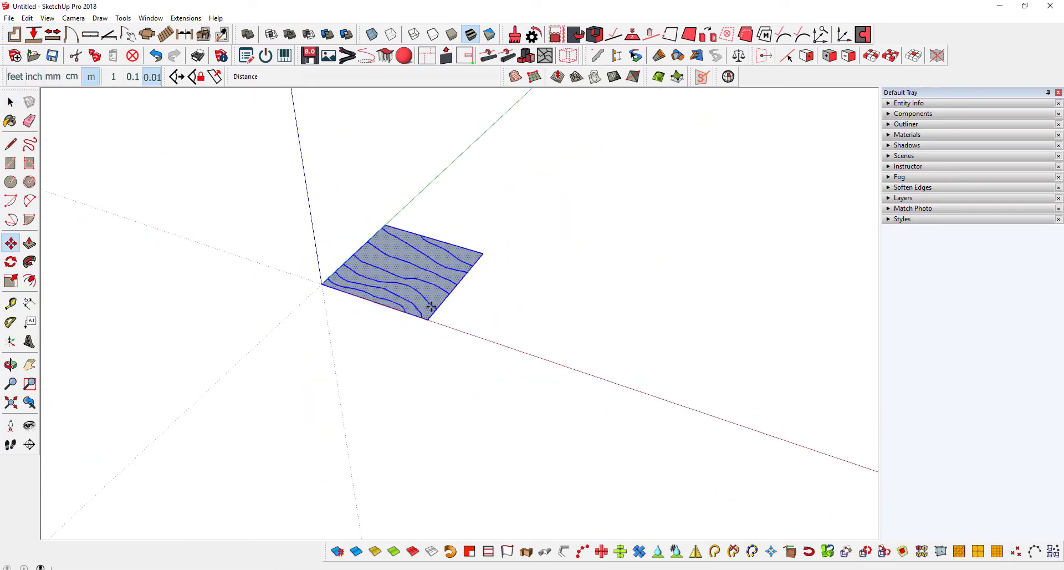
{"action": "left_click", "coordinate": [476, 322]}
{"action": "key", "text": "ctrl"}
{"action": "left_click", "coordinate": [621, 363]}
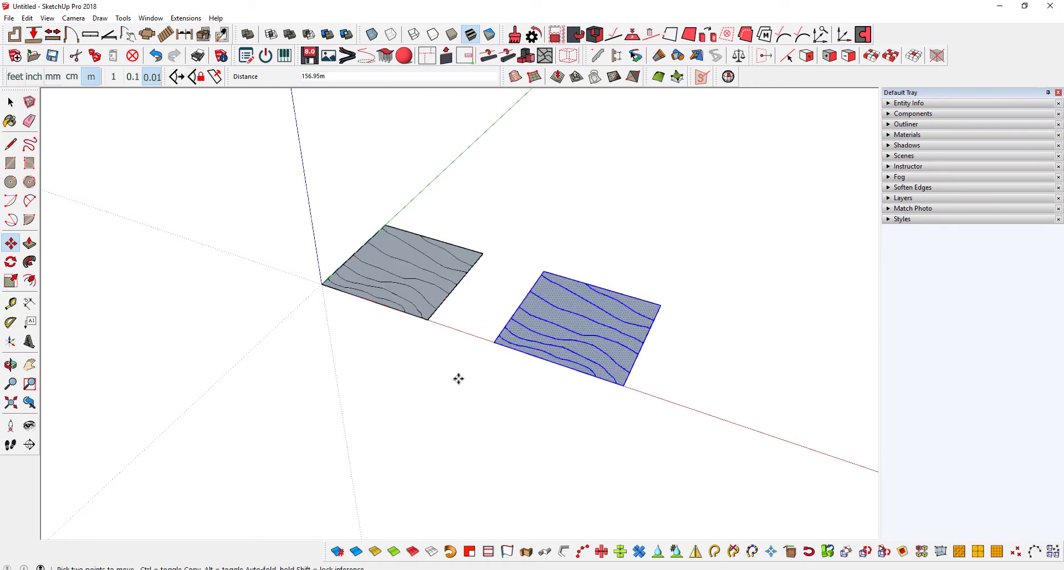
{"action": "key", "text": "space"}
{"action": "left_click", "coordinate": [458, 377]}
{"action": "scroll", "coordinate": [356, 264], "scroll_direction": "up", "scroll_amount": 5}
{"action": "middle_click_drag", "start_coordinate": [368, 282], "coordinate": [428, 327]}
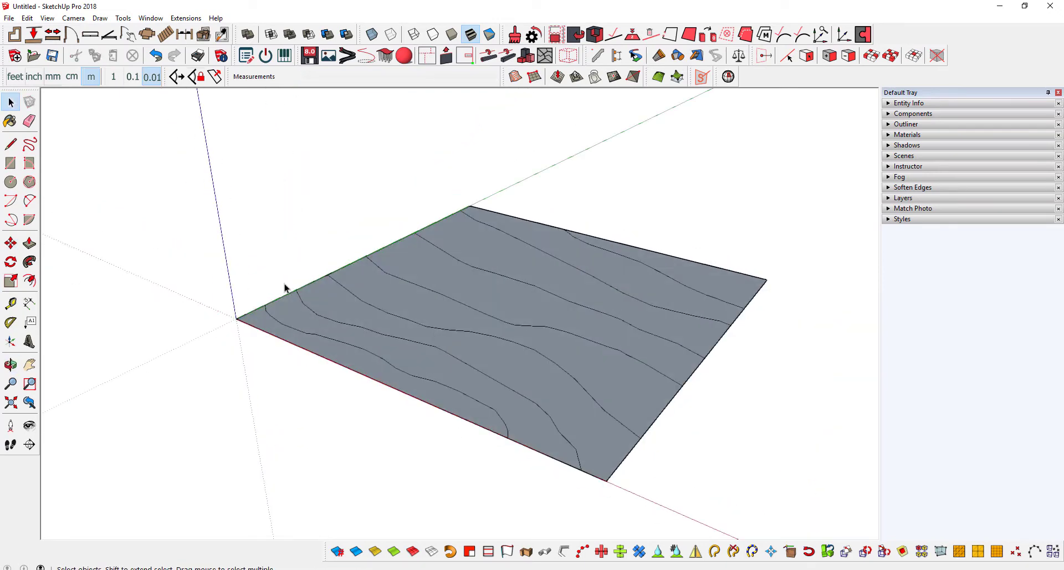
- Push the front contour strip down 0.5 m
{"action": "mouse_move", "coordinate": [285, 290]}
{"action": "middle_mouse_down"}
{"action": "mouse_move", "coordinate": [505, 430]}
{"action": "mouse_move", "coordinate": [501, 371]}
{"action": "mouse_move", "coordinate": [540, 425]}
{"action": "mouse_move", "coordinate": [510, 375]}
{"action": "mouse_move", "coordinate": [487, 384]}
{"action": "middle_mouse_up"}
{"action": "scroll", "coordinate": [487, 384], "scroll_direction": "up", "scroll_amount": 1}
{"action": "scroll", "coordinate": [454, 370], "scroll_direction": "up", "scroll_amount": 2}
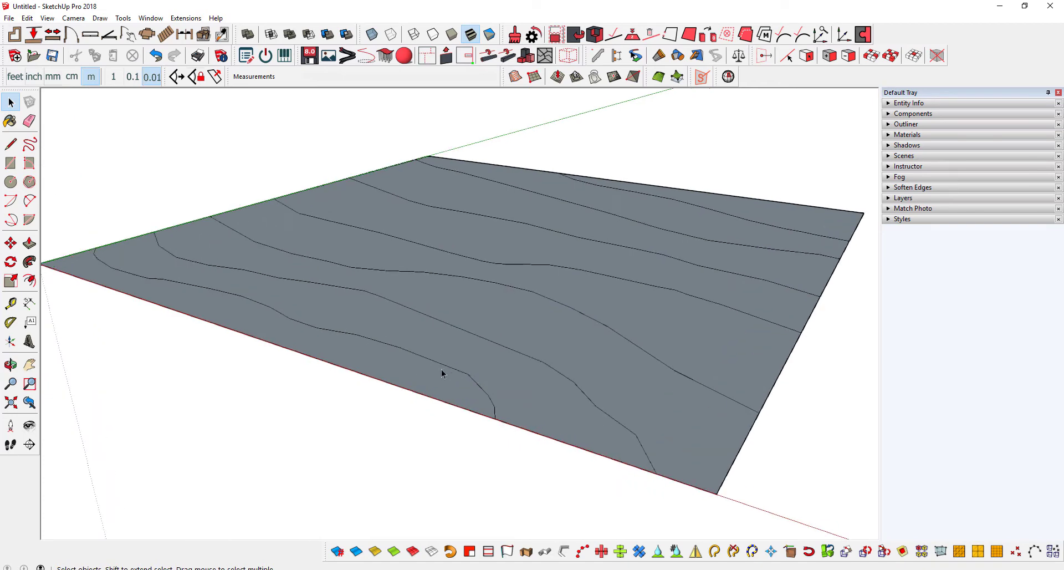
{"action": "scroll", "coordinate": [443, 373], "scroll_direction": "up", "scroll_amount": 1}
{"action": "key", "text": "p"}
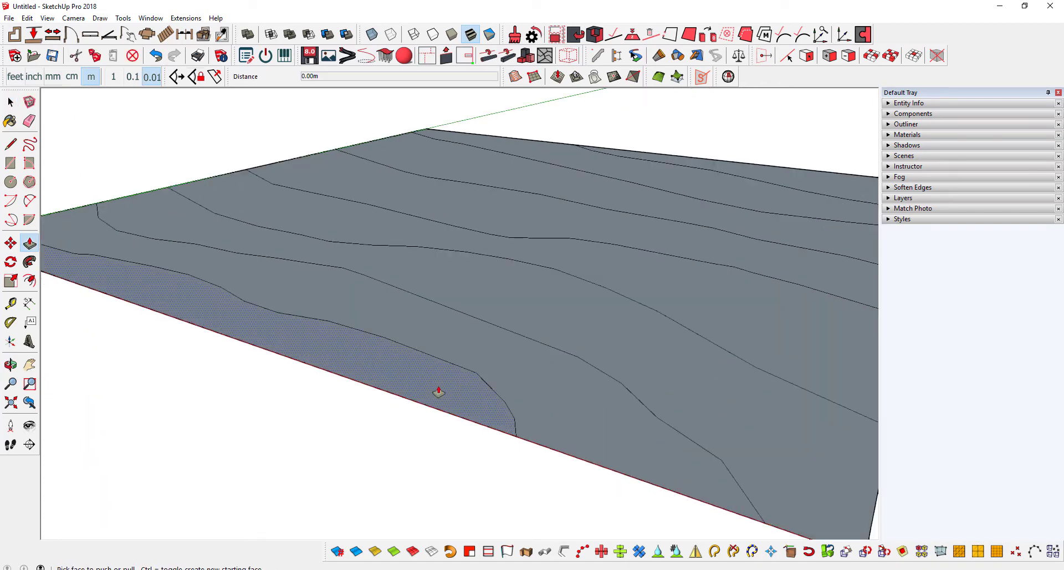
{"action": "left_click", "coordinate": [439, 382]}
{"action": "type", "text": ".5"}
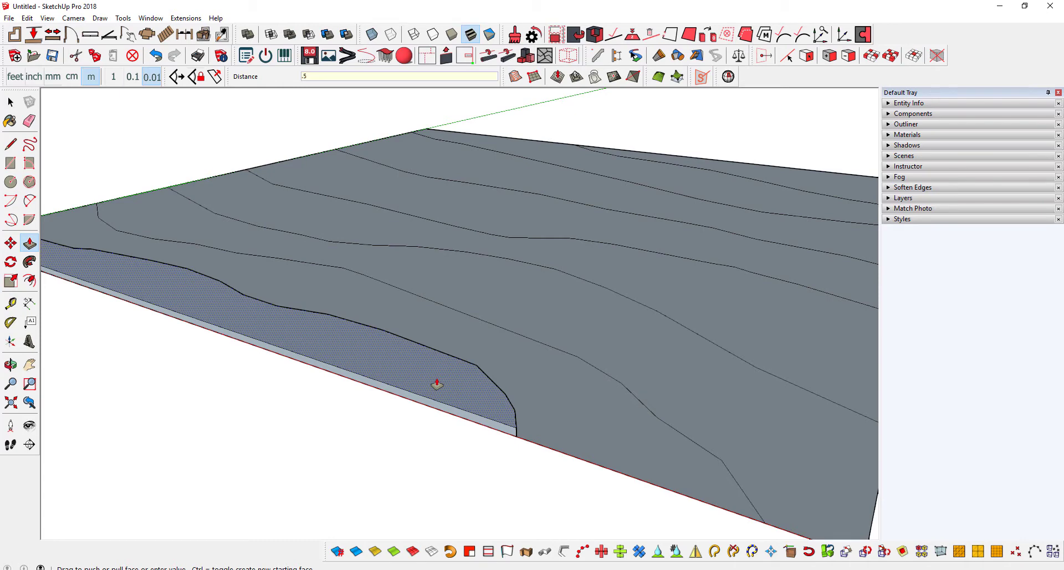
{"action": "key", "text": "Return"}
- Push another front strip down 0.5 m and the next contour face by 1
{"action": "scroll", "coordinate": [435, 384], "scroll_direction": "down", "scroll_amount": 2}
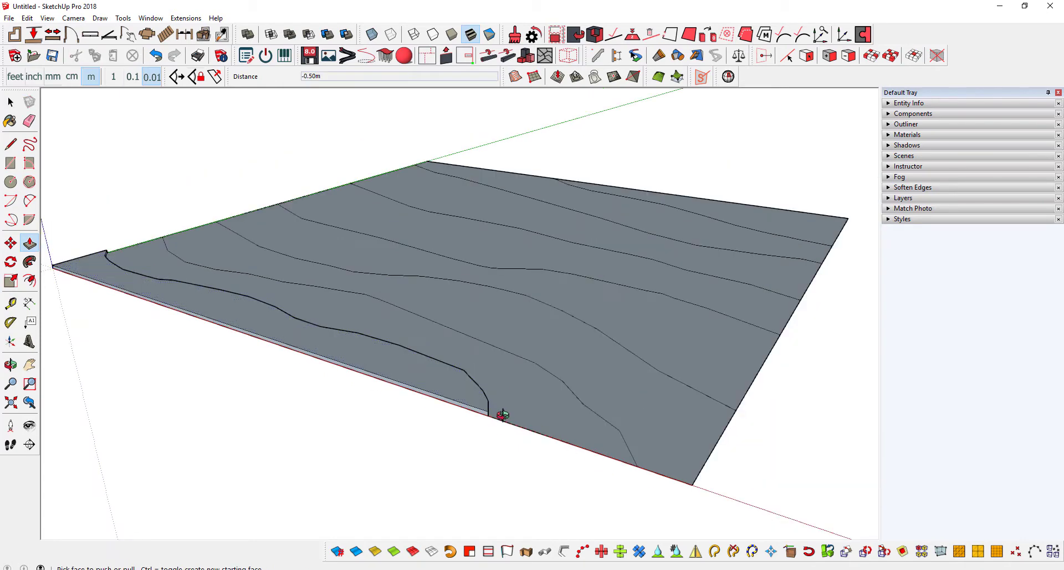
{"action": "middle_click_drag", "start_coordinate": [503, 415], "coordinate": [416, 361]}
{"action": "scroll", "coordinate": [392, 359], "scroll_direction": "up", "scroll_amount": 1}
{"action": "scroll", "coordinate": [392, 359], "scroll_direction": "up", "scroll_amount": 1}
{"action": "left_click", "coordinate": [354, 331]}
{"action": "type", "text": ".5"}
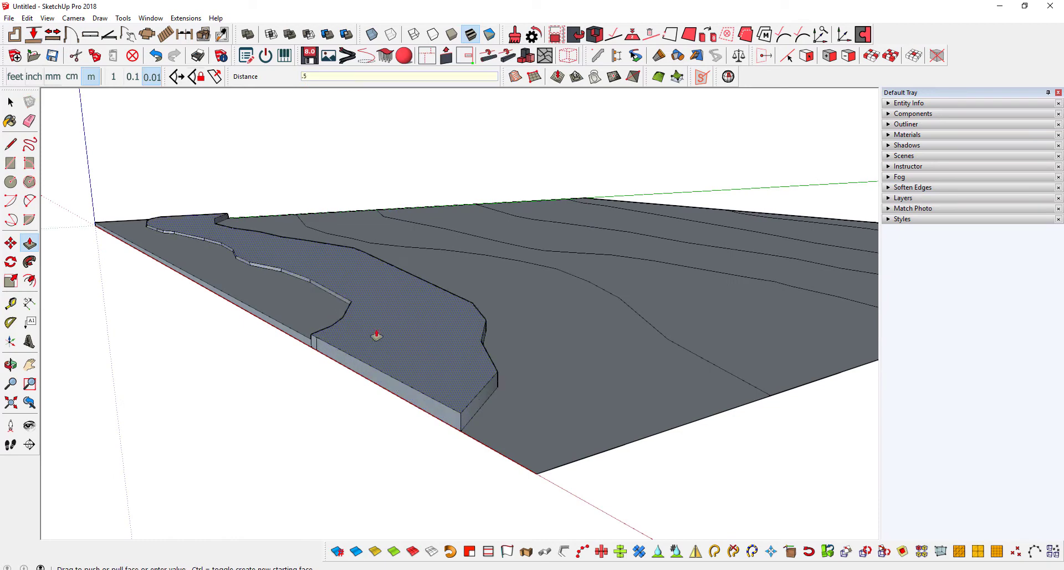
{"action": "key", "text": "Return"}
{"action": "left_click", "coordinate": [534, 375]}
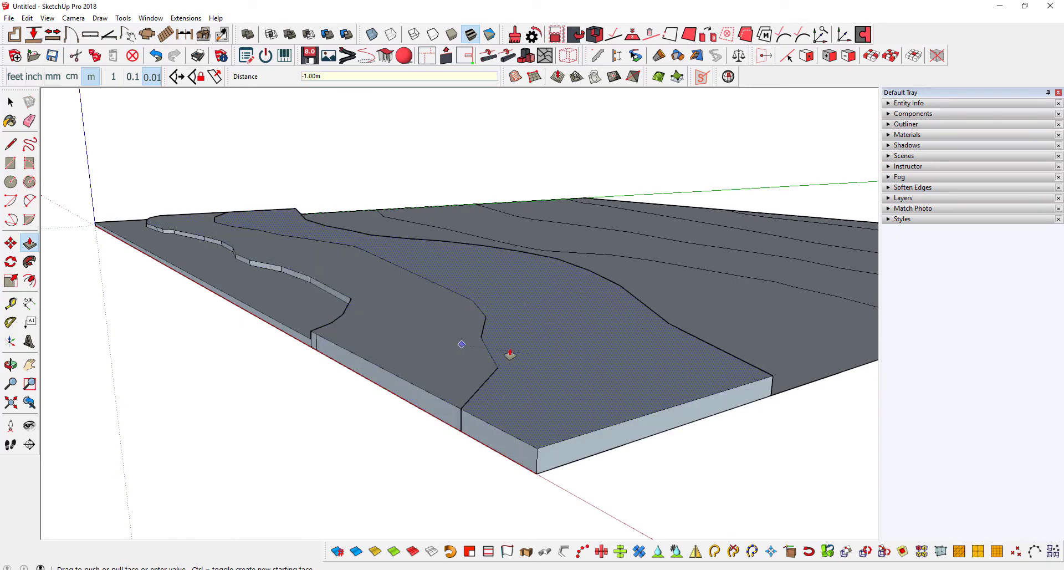
{"action": "type", "text": "1"}
{"action": "key", "text": "Return"}
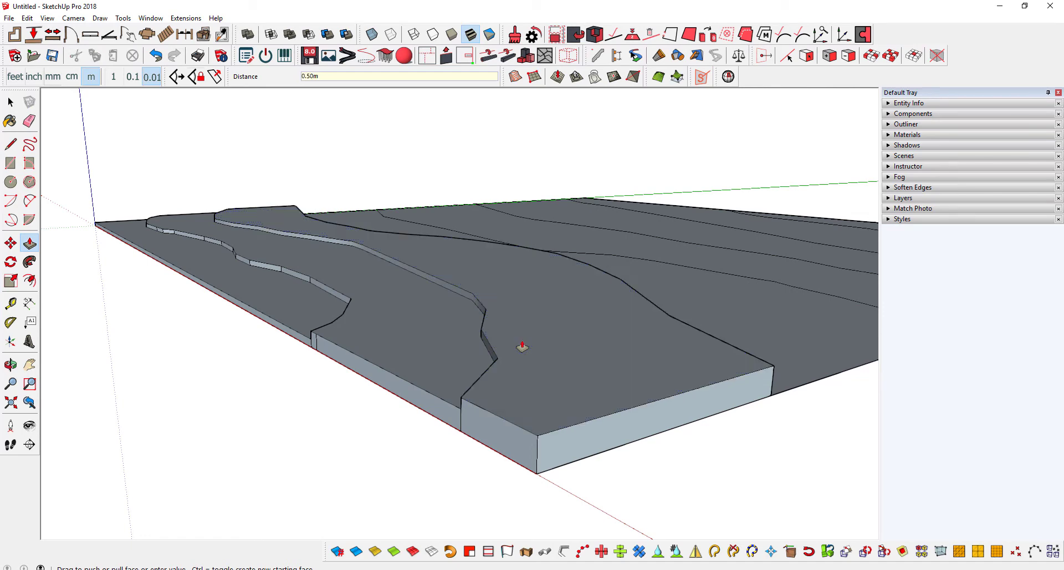
- Raise the next three contour bands to successively higher levels
{"action": "middle_click_drag", "start_coordinate": [522, 349], "coordinate": [558, 351]}
{"action": "left_click", "coordinate": [577, 354]}
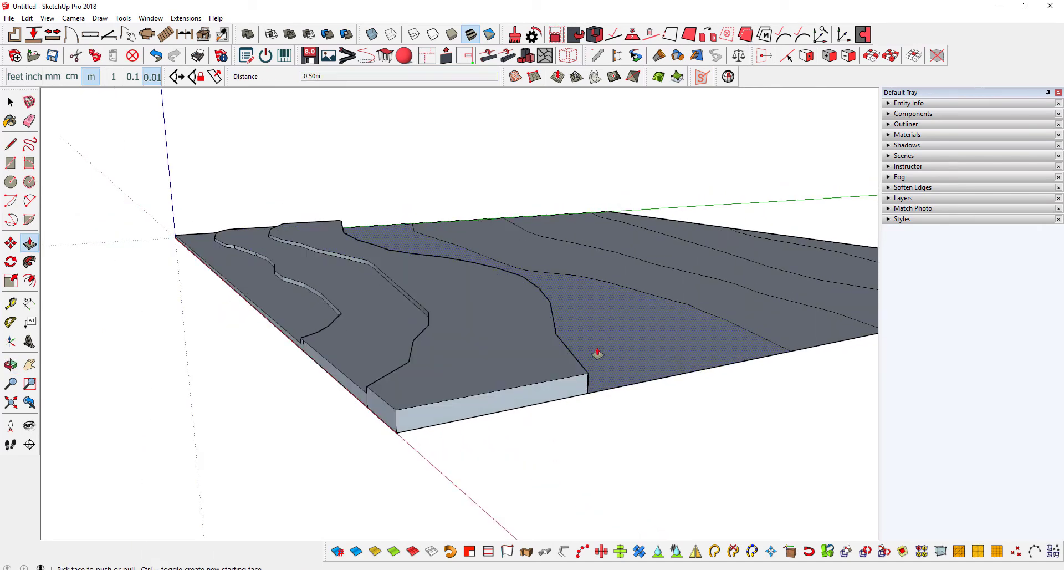
{"action": "left_click", "coordinate": [572, 315]}
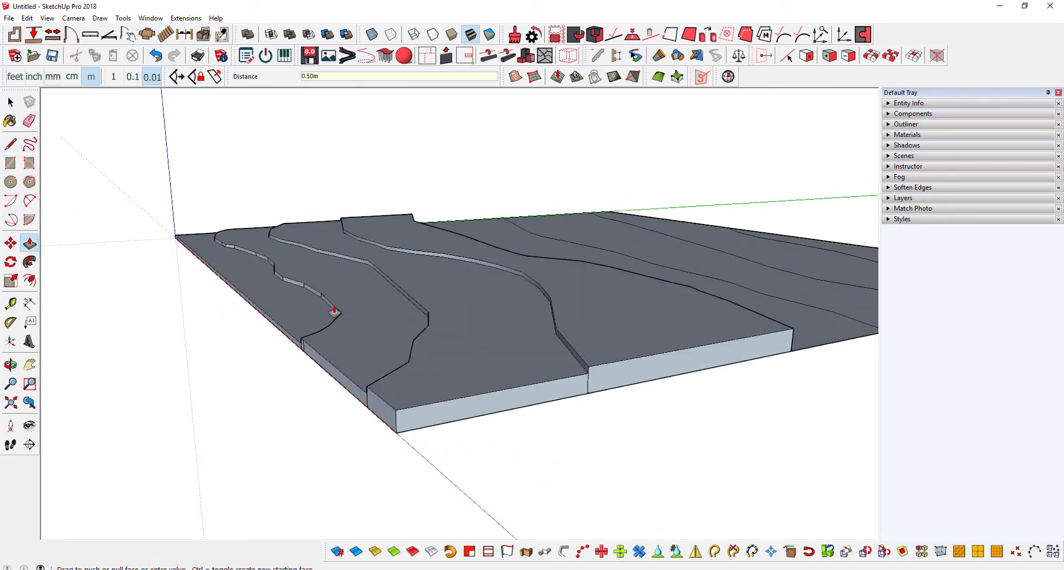
{"action": "middle_click_drag", "start_coordinate": [335, 310], "coordinate": [609, 334]}
{"action": "left_click", "coordinate": [609, 334]}
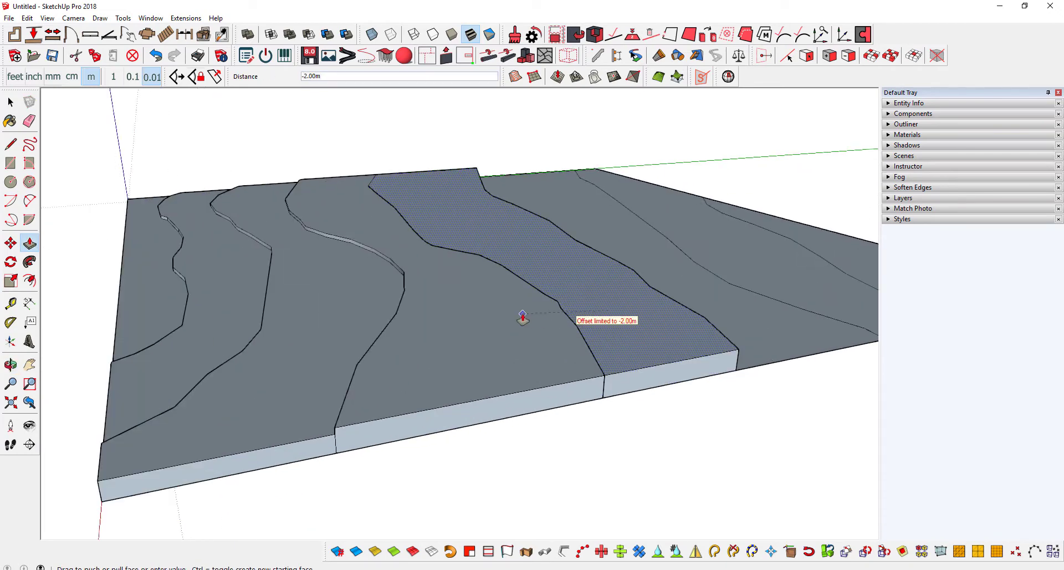
{"action": "left_click", "coordinate": [603, 309]}
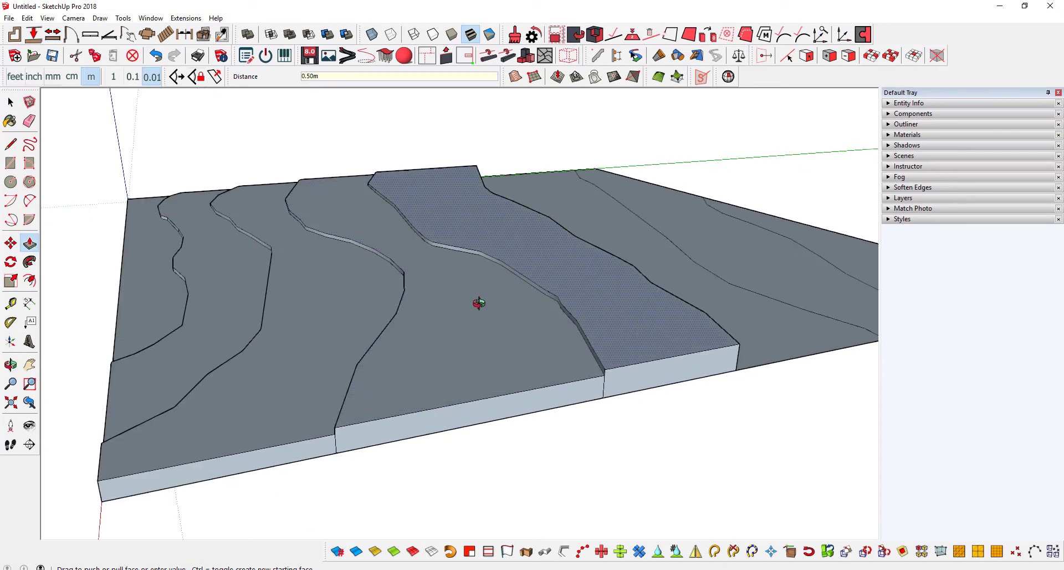
{"action": "middle_click_drag", "start_coordinate": [477, 303], "coordinate": [667, 319]}
{"action": "left_click", "coordinate": [666, 319]}
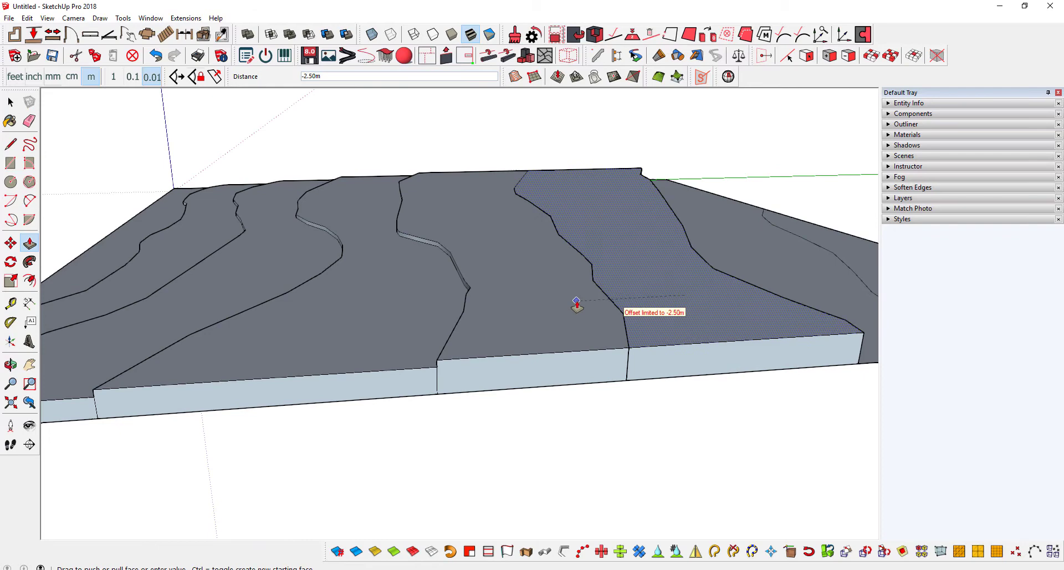
{"action": "left_click", "coordinate": [622, 275]}
- Raise the last two contour bands, including the rightmost one
{"action": "mouse_move", "coordinate": [622, 276]}
{"action": "middle_mouse_down"}
{"action": "mouse_move", "coordinate": [719, 311]}
{"action": "mouse_move", "coordinate": [755, 271]}
{"action": "middle_mouse_up"}
{"action": "left_click", "coordinate": [681, 242]}
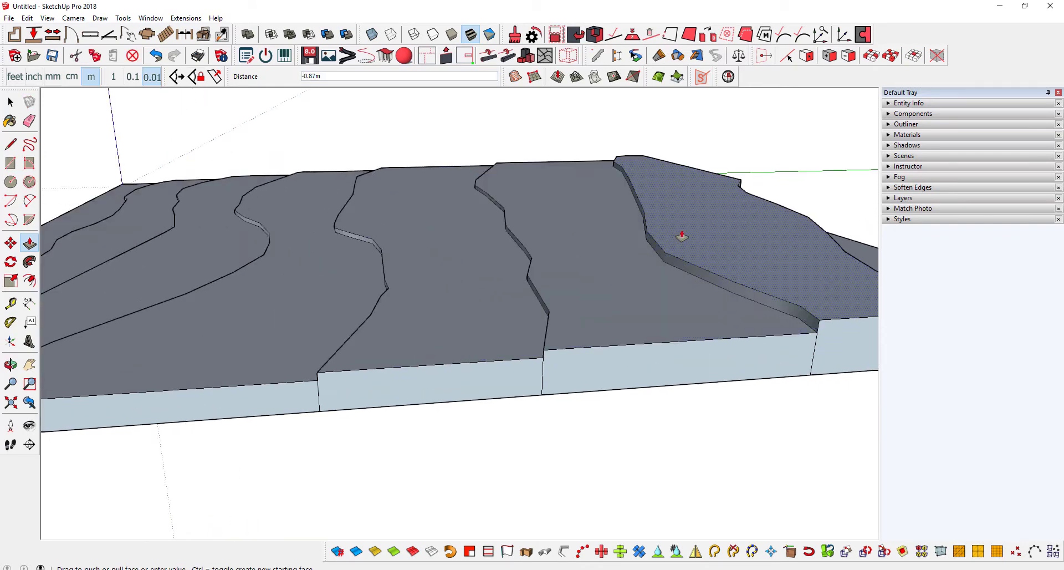
{"action": "left_click", "coordinate": [682, 237]}
{"action": "mouse_move", "coordinate": [681, 232]}
{"action": "middle_mouse_down"}
{"action": "mouse_move", "coordinate": [701, 332]}
{"action": "mouse_move", "coordinate": [836, 309]}
{"action": "middle_mouse_up"}
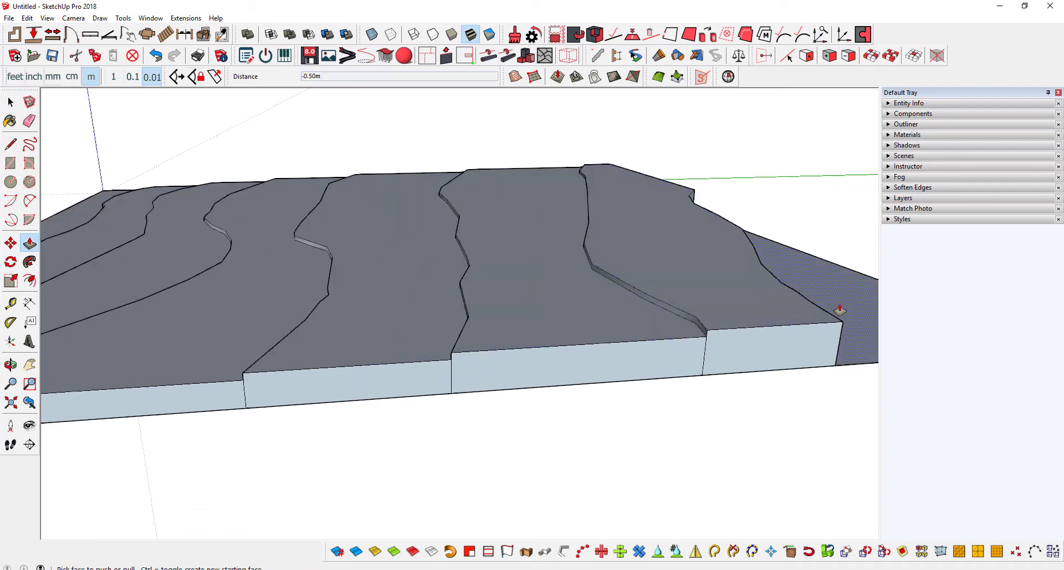
{"action": "left_click", "coordinate": [836, 309]}
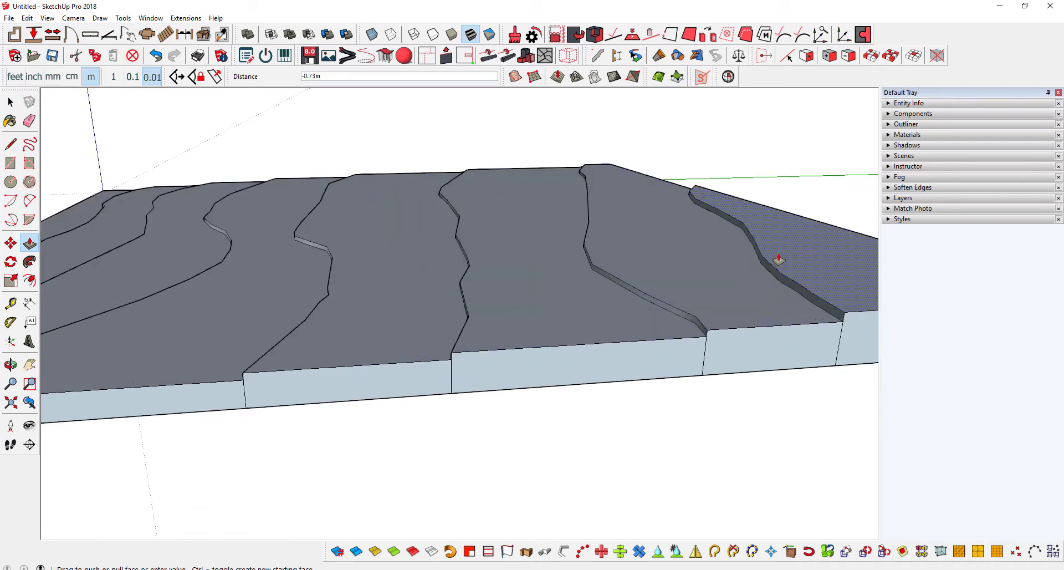
{"action": "left_click", "coordinate": [778, 259]}
{"action": "key", "text": "space"}
- Orbit and zoom to inspect the whole stepped terrain slab
{"action": "mouse_move", "coordinate": [647, 323]}
{"action": "middle_mouse_down"}
{"action": "mouse_move", "coordinate": [321, 356]}
{"action": "mouse_move", "coordinate": [512, 373]}
{"action": "mouse_move", "coordinate": [577, 339]}
{"action": "middle_mouse_up"}
{"action": "scroll", "coordinate": [411, 313], "scroll_direction": "up", "scroll_amount": 3}
{"action": "middle_click_drag", "start_coordinate": [411, 313], "coordinate": [490, 302]}
{"action": "scroll", "coordinate": [540, 300], "scroll_direction": "up", "scroll_amount": 3}
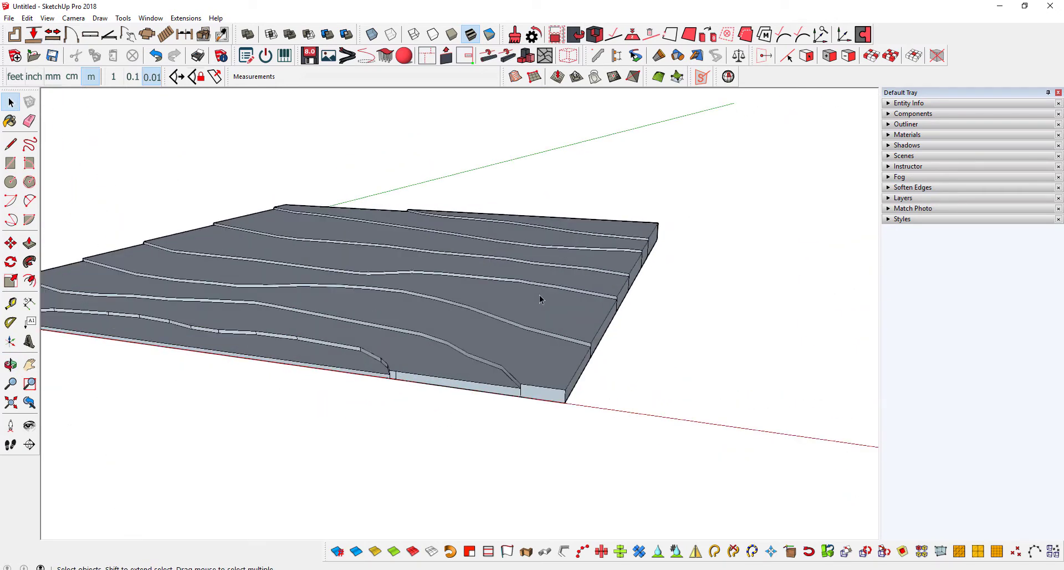
{"action": "scroll", "coordinate": [540, 300], "scroll_direction": "down", "scroll_amount": 3}
{"action": "middle_click_drag", "start_coordinate": [583, 306], "coordinate": [549, 312]}
{"action": "scroll", "coordinate": [529, 411], "scroll_direction": "up", "scroll_amount": 3}
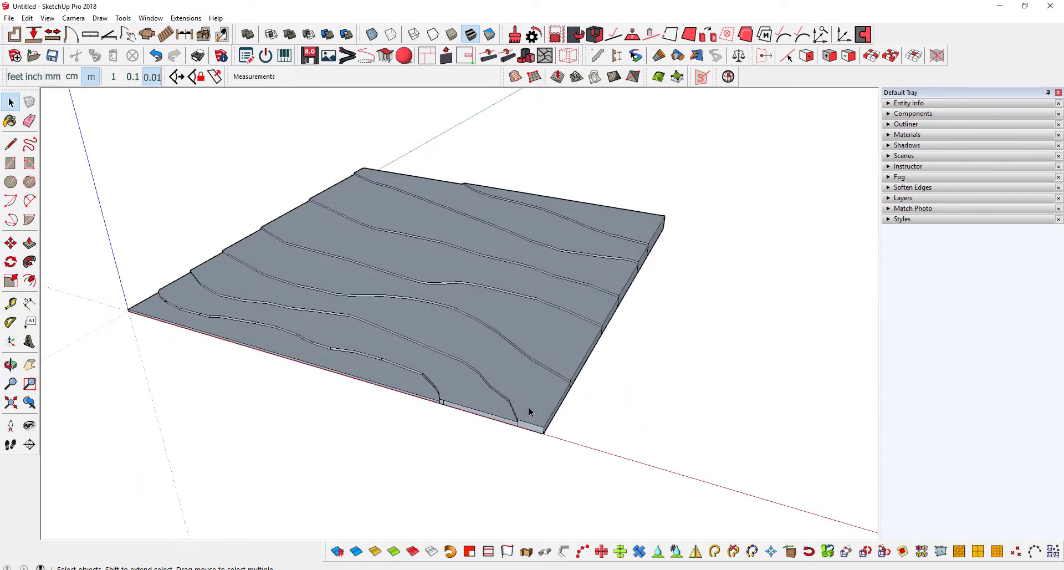
{"action": "left_click", "coordinate": [26, 323]}
{"action": "mouse_move", "coordinate": [397, 373]}
{"action": "middle_mouse_down"}
{"action": "mouse_move", "coordinate": [553, 316]}
{"action": "mouse_move", "coordinate": [195, 282]}
{"action": "middle_mouse_up"}
{"action": "scroll", "coordinate": [283, 292], "scroll_direction": "up", "scroll_amount": 3}
{"action": "scroll", "coordinate": [283, 292], "scroll_direction": "up", "scroll_amount": 1}
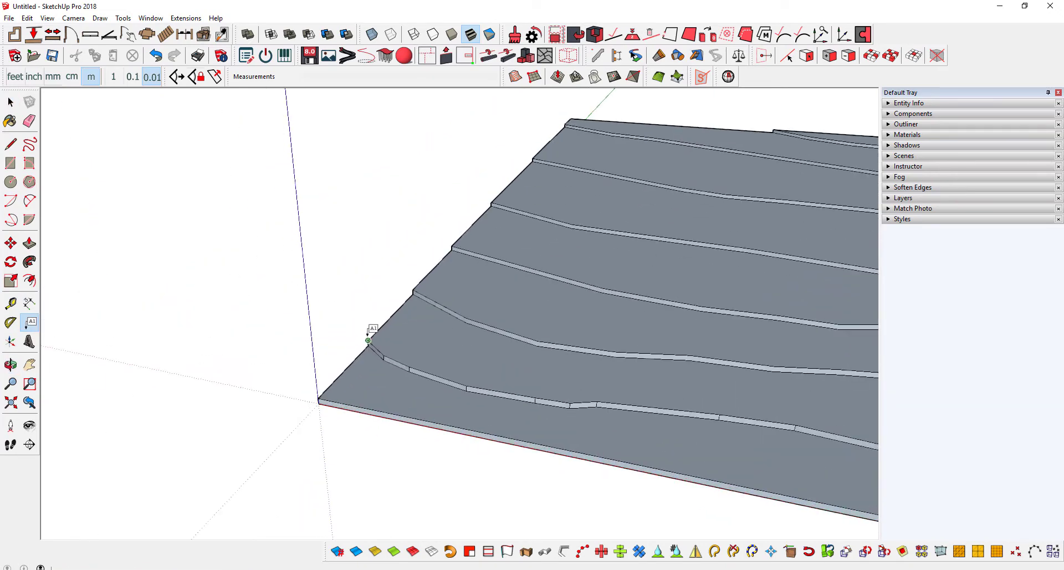
{"action": "left_click", "coordinate": [368, 340]}
{"action": "left_click", "coordinate": [335, 321]}
{"action": "left_click", "coordinate": [354, 302]}
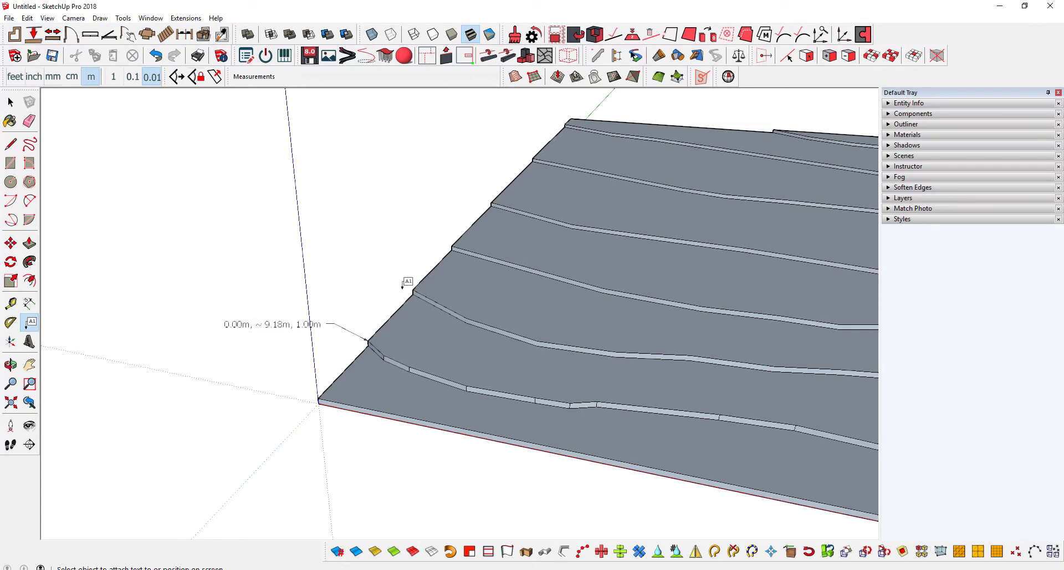
{"action": "mouse_move", "coordinate": [398, 287]}
{"action": "middle_mouse_down"}
{"action": "mouse_move", "coordinate": [354, 301]}
{"action": "mouse_move", "coordinate": [394, 283]}
{"action": "middle_mouse_up"}
{"action": "left_click", "coordinate": [411, 289]}
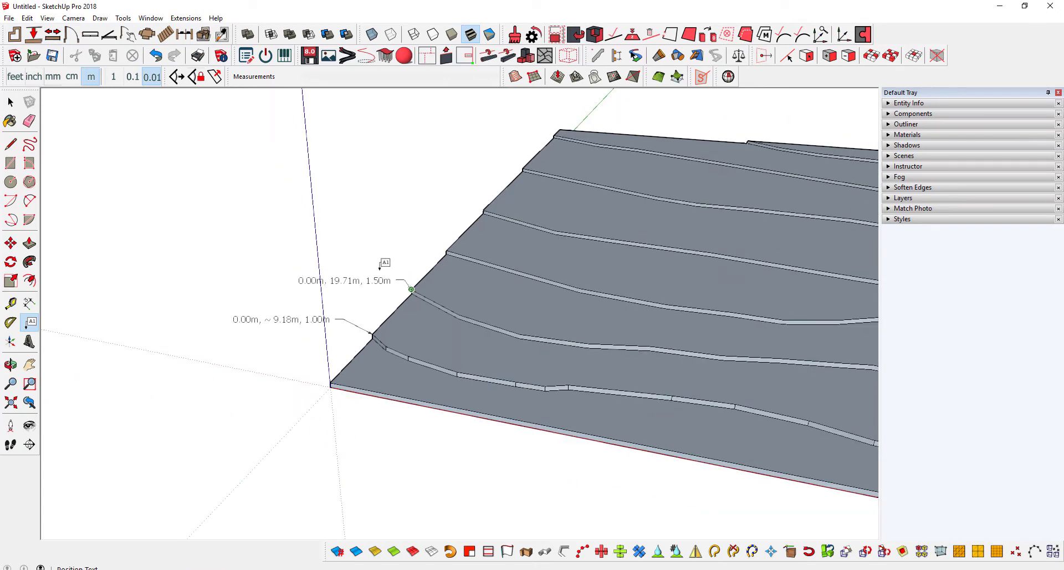
{"action": "left_click", "coordinate": [380, 271]}
{"action": "left_click", "coordinate": [446, 249]}
{"action": "left_click", "coordinate": [415, 234]}
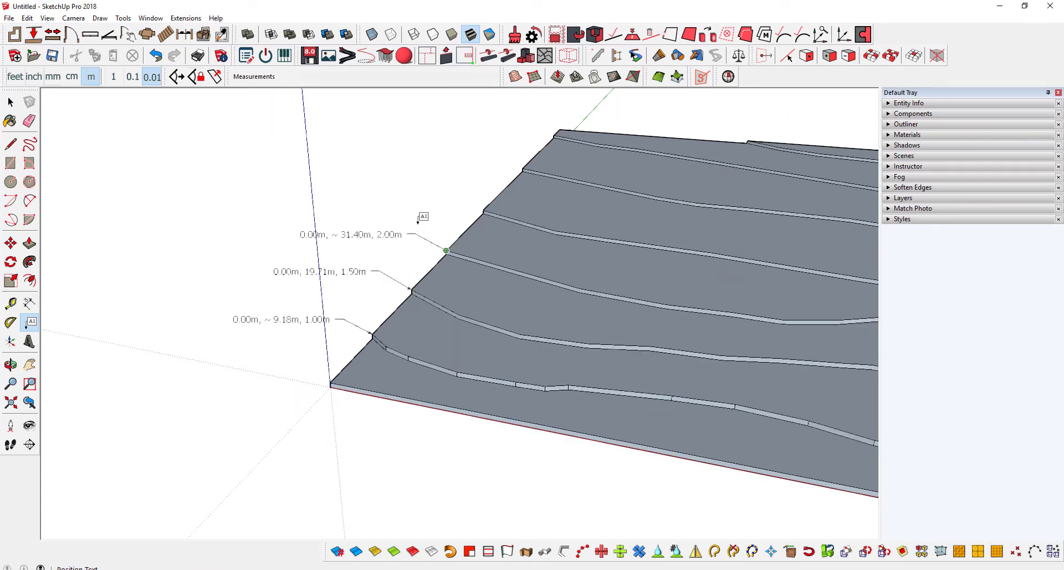
{"action": "left_click", "coordinate": [472, 139]}
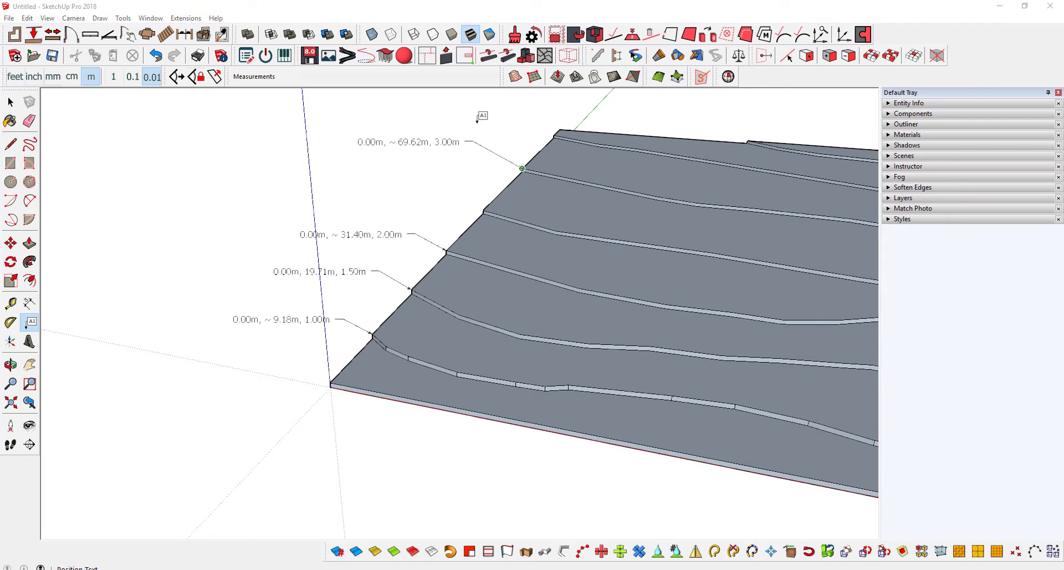
{"action": "middle_click_drag", "start_coordinate": [319, 307], "coordinate": [615, 244]}
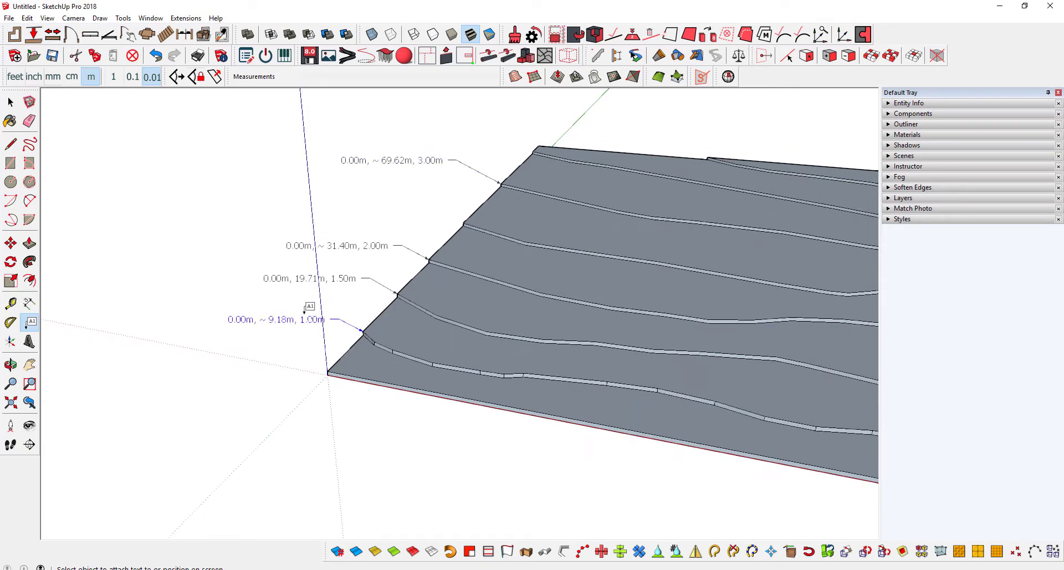
{"action": "scroll", "coordinate": [510, 228], "scroll_direction": "up", "scroll_amount": 3}
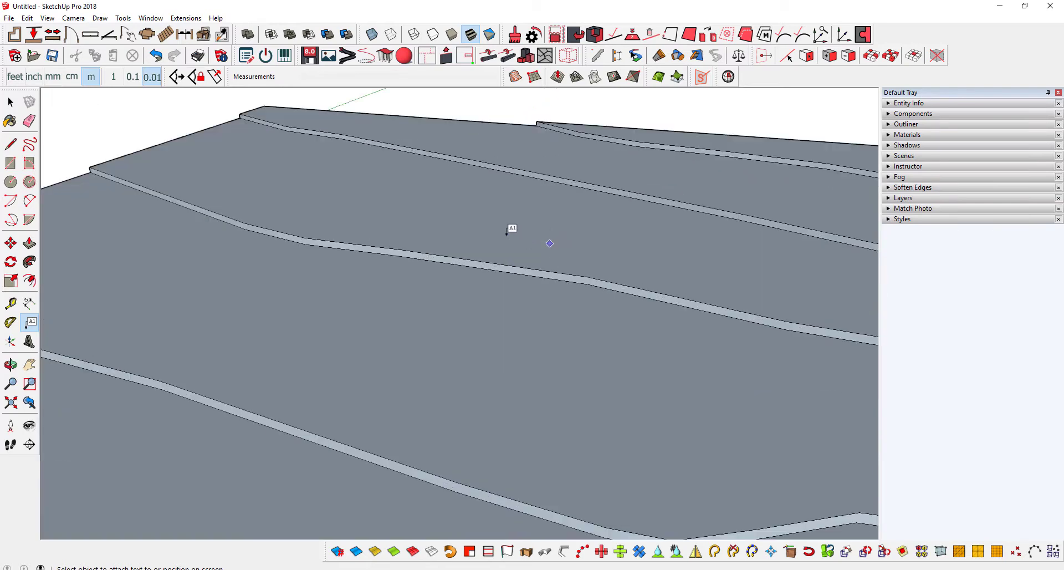
{"action": "scroll", "coordinate": [492, 239], "scroll_direction": "up", "scroll_amount": 3}
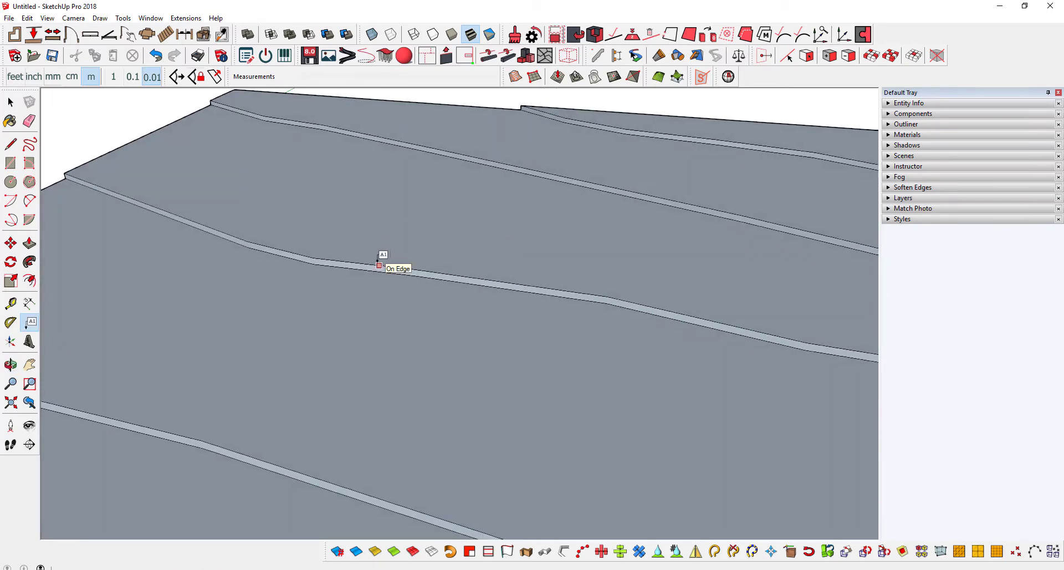
{"action": "left_click", "coordinate": [363, 263]}
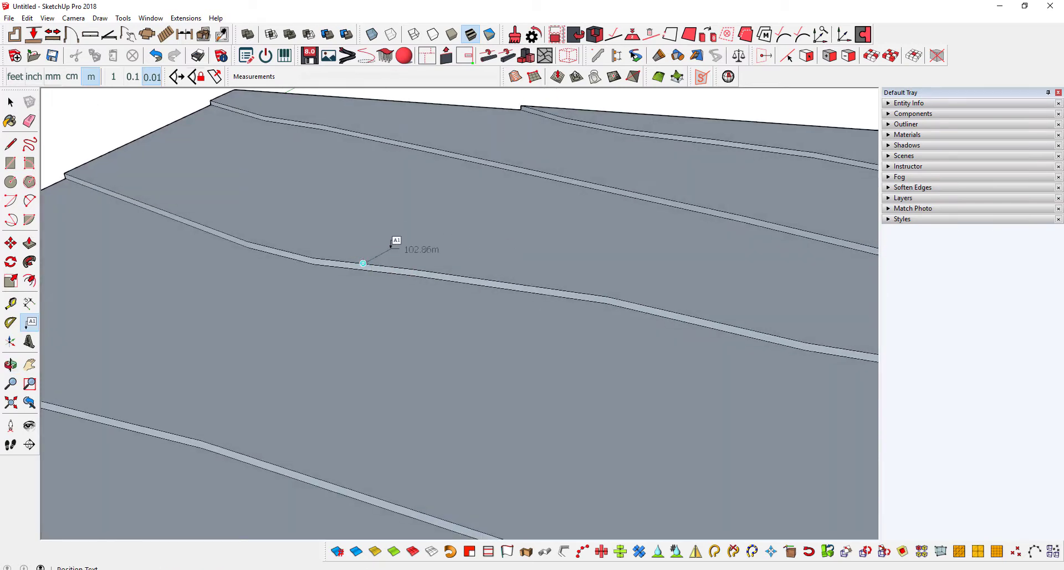
{"action": "key", "text": "Escape"}
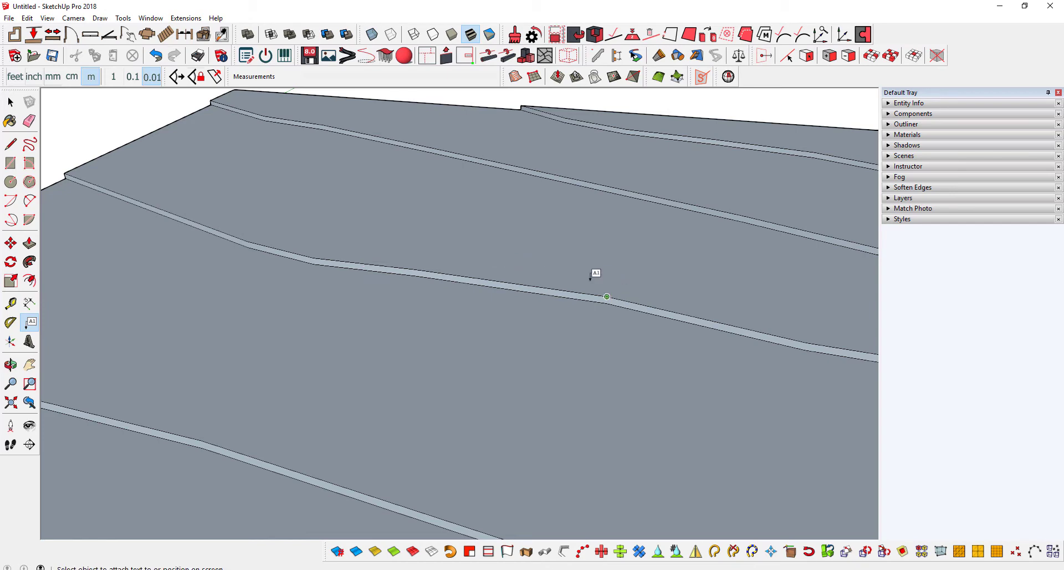
{"action": "left_click", "coordinate": [590, 279]}
{"action": "left_click", "coordinate": [555, 247]}
{"action": "scroll", "coordinate": [557, 222], "scroll_direction": "down", "scroll_amount": 3}
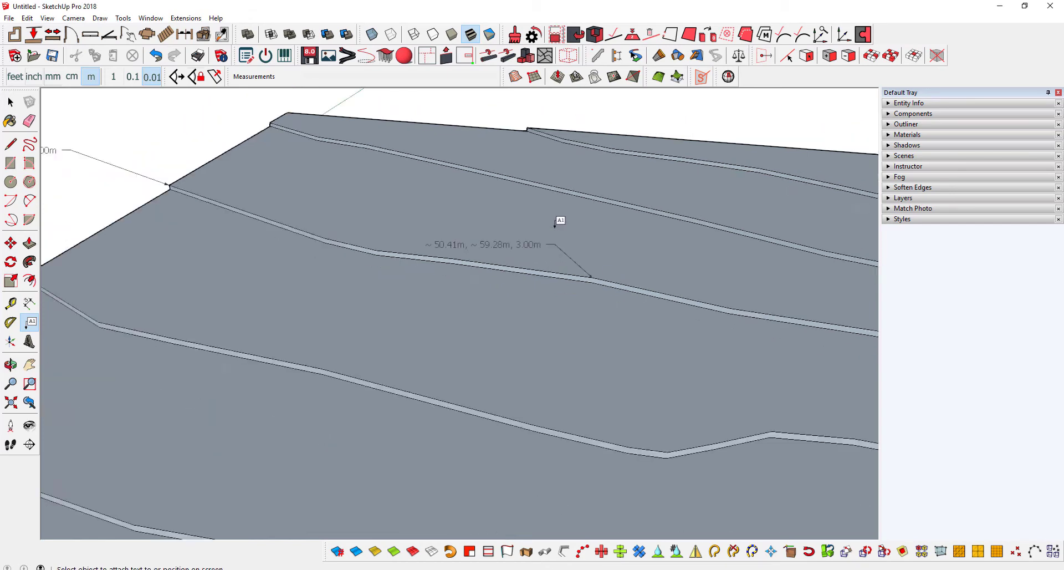
{"action": "scroll", "coordinate": [557, 221], "scroll_direction": "down", "scroll_amount": 3}
{"action": "mouse_move", "coordinate": [557, 221]}
{"action": "middle_mouse_down"}
{"action": "mouse_move", "coordinate": [415, 182]}
{"action": "mouse_move", "coordinate": [415, 166]}
{"action": "mouse_move", "coordinate": [465, 284]}
{"action": "mouse_move", "coordinate": [436, 280]}
{"action": "middle_mouse_up"}
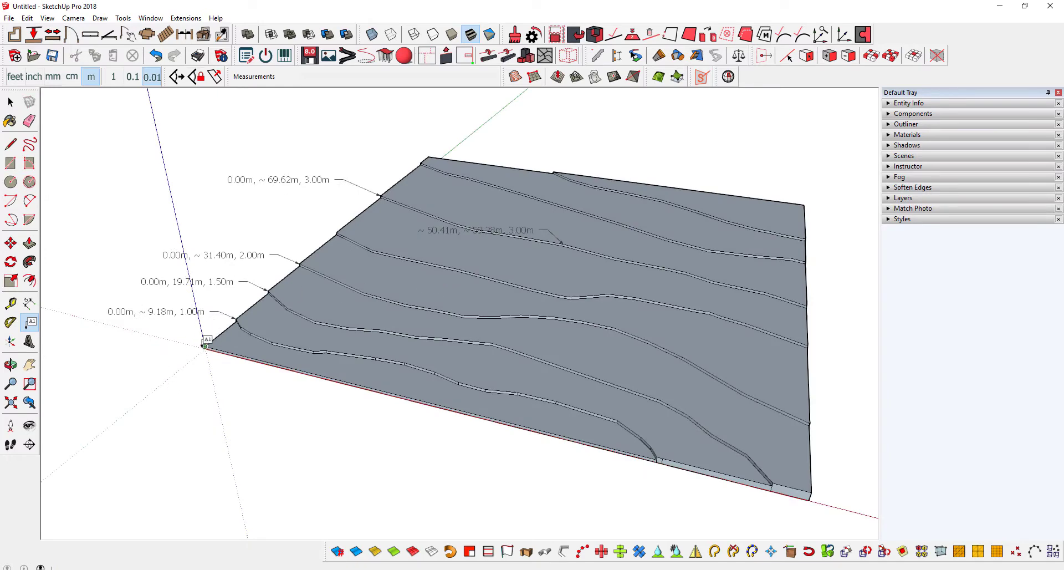
{"action": "key", "text": "ctrl+z"}
{"action": "key", "text": "ctrl+z"}
{"action": "key", "text": "ctrl+z"}
{"action": "key", "text": "ctrl+z"}
{"action": "key", "text": "ctrl+z"}
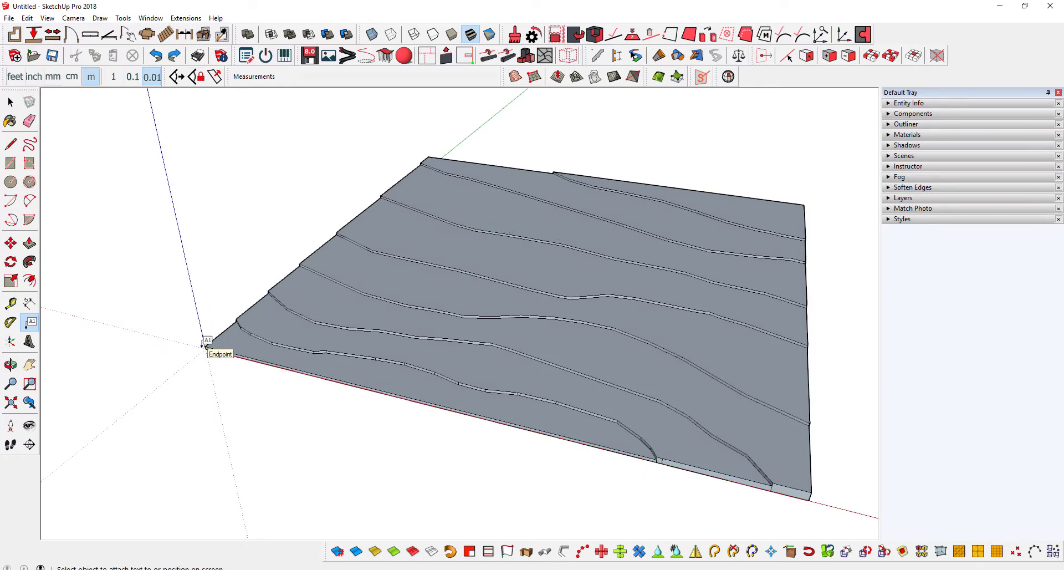
{"action": "key", "text": "ctrl+z"}
{"action": "middle_click_drag", "start_coordinate": [294, 387], "coordinate": [296, 384]}
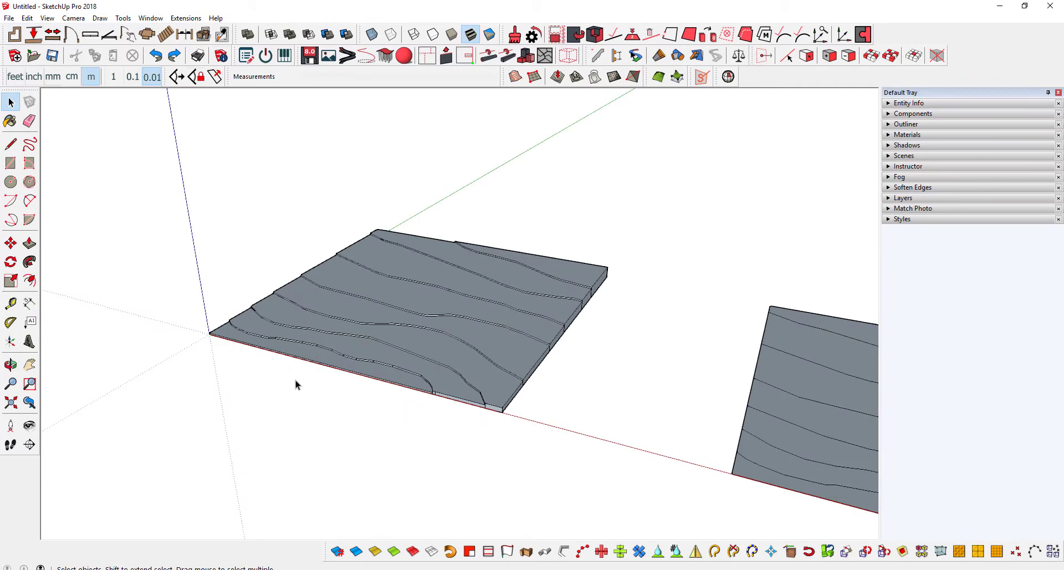
- Generate a sandbox surface from the contours, then delete its contour lines and skirt edges
{"action": "scroll", "coordinate": [400, 313], "scroll_direction": "up", "scroll_amount": 2}
{"action": "triple_click", "coordinate": [400, 314]}
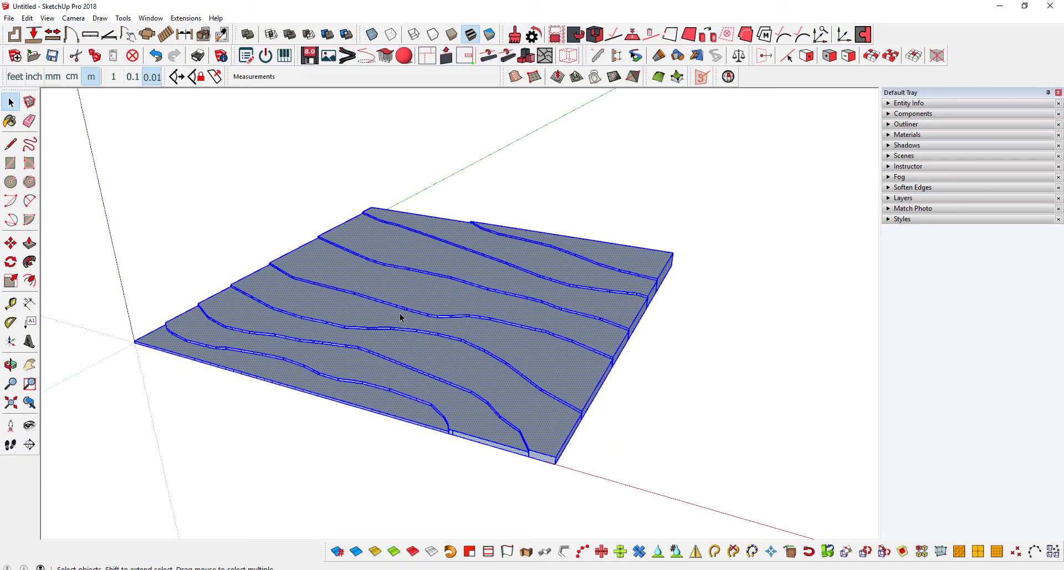
{"action": "middle_click_drag", "start_coordinate": [400, 314], "coordinate": [384, 290]}
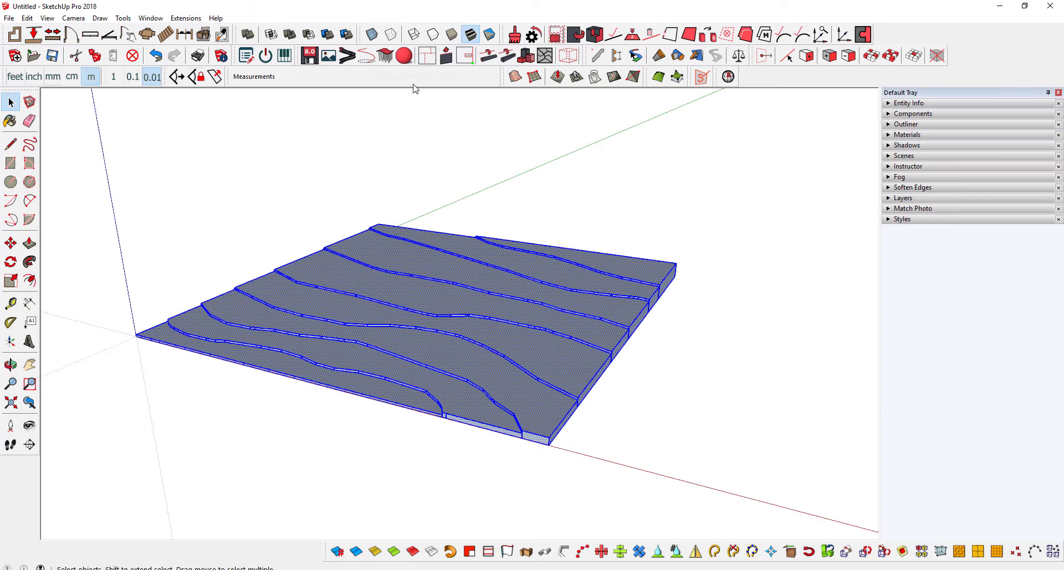
{"action": "left_click", "coordinate": [514, 77]}
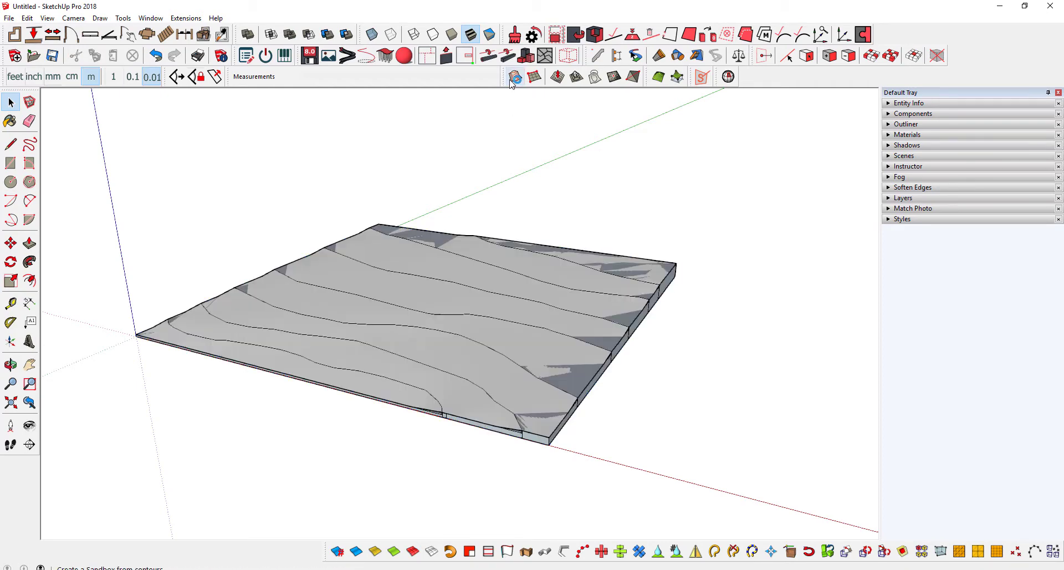
{"action": "triple_click", "coordinate": [513, 413]}
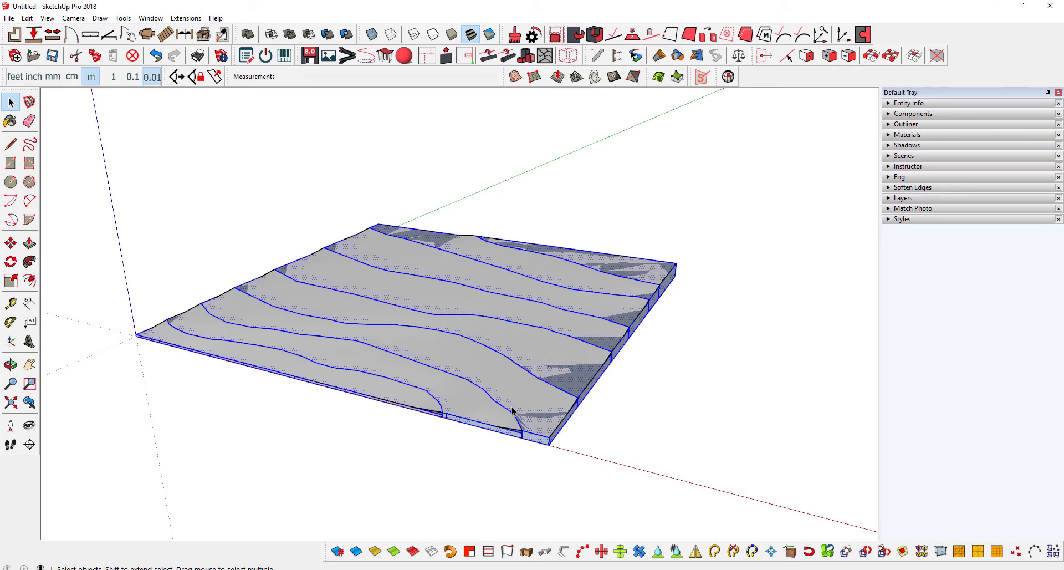
{"action": "key", "text": "Delete"}
{"action": "scroll", "coordinate": [547, 384], "scroll_direction": "down", "scroll_amount": 3}
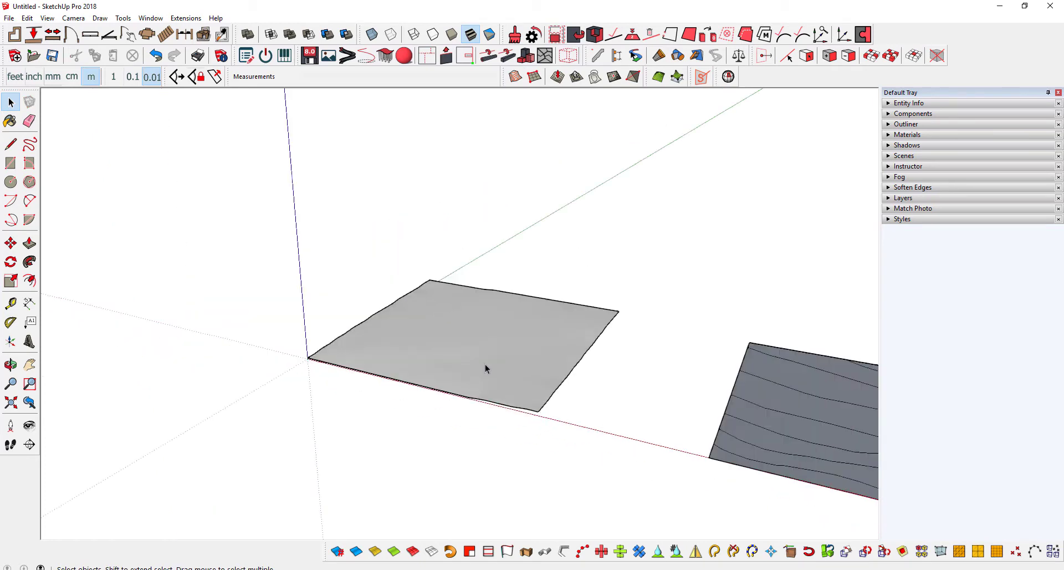
{"action": "mouse_move", "coordinate": [484, 368]}
{"action": "middle_mouse_down"}
{"action": "mouse_move", "coordinate": [468, 427]}
{"action": "mouse_move", "coordinate": [608, 223]}
{"action": "mouse_move", "coordinate": [384, 413]}
{"action": "middle_mouse_up"}
{"action": "scroll", "coordinate": [384, 413], "scroll_direction": "up", "scroll_amount": 3}
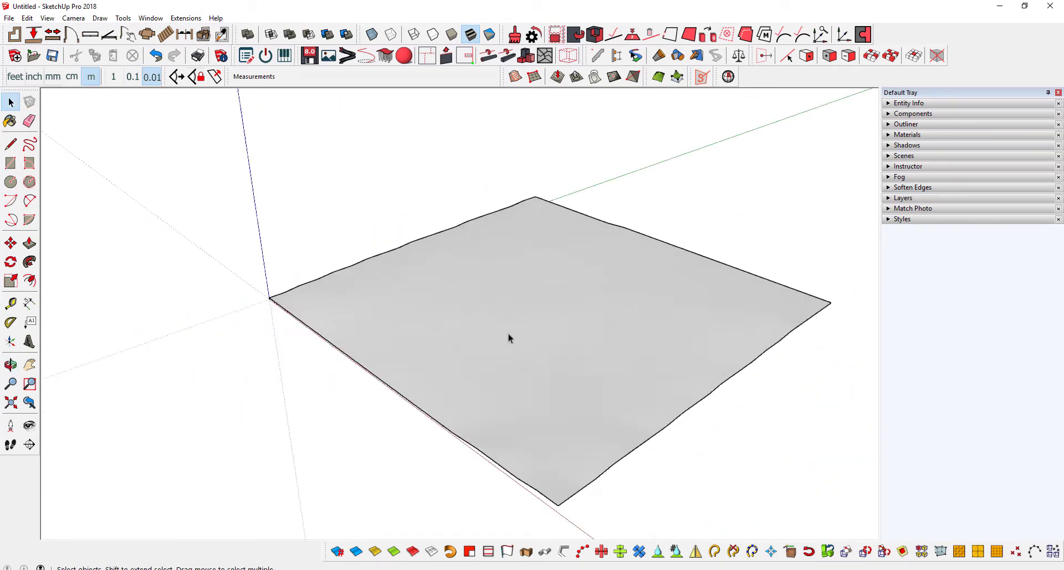
{"action": "mouse_move", "coordinate": [509, 337]}
{"action": "middle_mouse_down"}
{"action": "mouse_move", "coordinate": [553, 266]}
{"action": "mouse_move", "coordinate": [506, 233]}
{"action": "mouse_move", "coordinate": [416, 260]}
{"action": "mouse_move", "coordinate": [423, 313]}
{"action": "mouse_move", "coordinate": [439, 311]}
{"action": "mouse_move", "coordinate": [423, 308]}
{"action": "mouse_move", "coordinate": [521, 381]}
{"action": "middle_mouse_up"}
{"action": "left_click", "coordinate": [424, 308]}
{"action": "scroll", "coordinate": [521, 381], "scroll_direction": "down", "scroll_amount": 2}
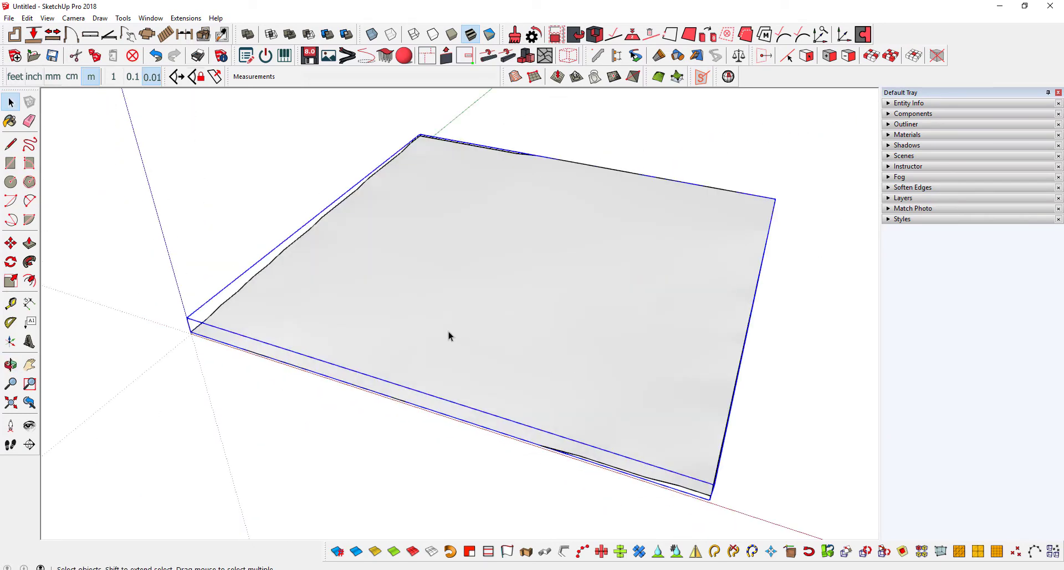
{"action": "mouse_move", "coordinate": [447, 331]}
{"action": "middle_mouse_down"}
{"action": "mouse_move", "coordinate": [478, 311]}
{"action": "mouse_move", "coordinate": [408, 342]}
{"action": "mouse_move", "coordinate": [657, 340]}
{"action": "middle_mouse_up"}
{"action": "left_click", "coordinate": [657, 337]}
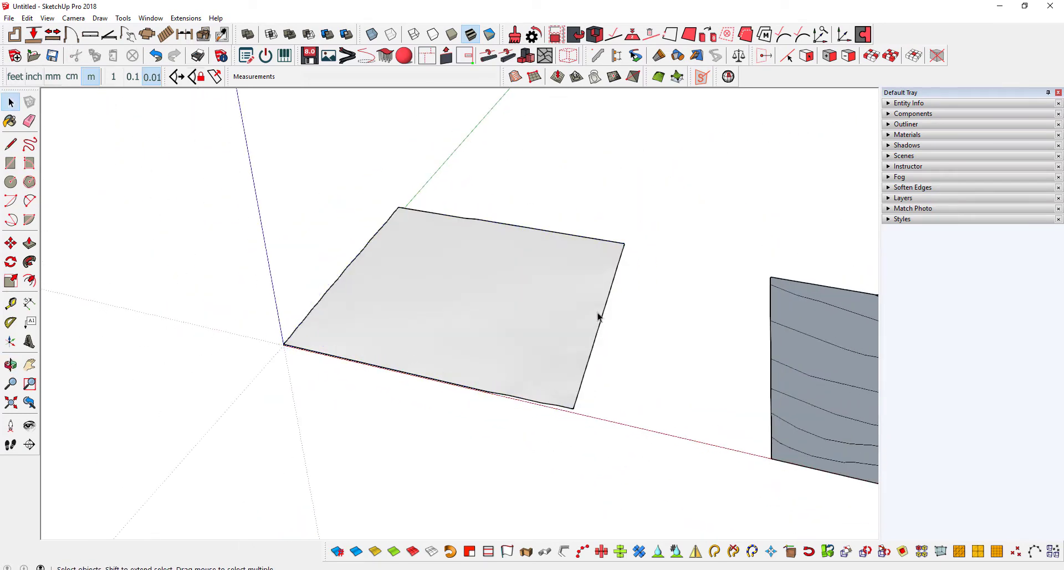
{"action": "mouse_move", "coordinate": [598, 316]}
{"action": "middle_mouse_down"}
{"action": "mouse_move", "coordinate": [451, 313]}
{"action": "mouse_move", "coordinate": [469, 236]}
{"action": "middle_mouse_up"}
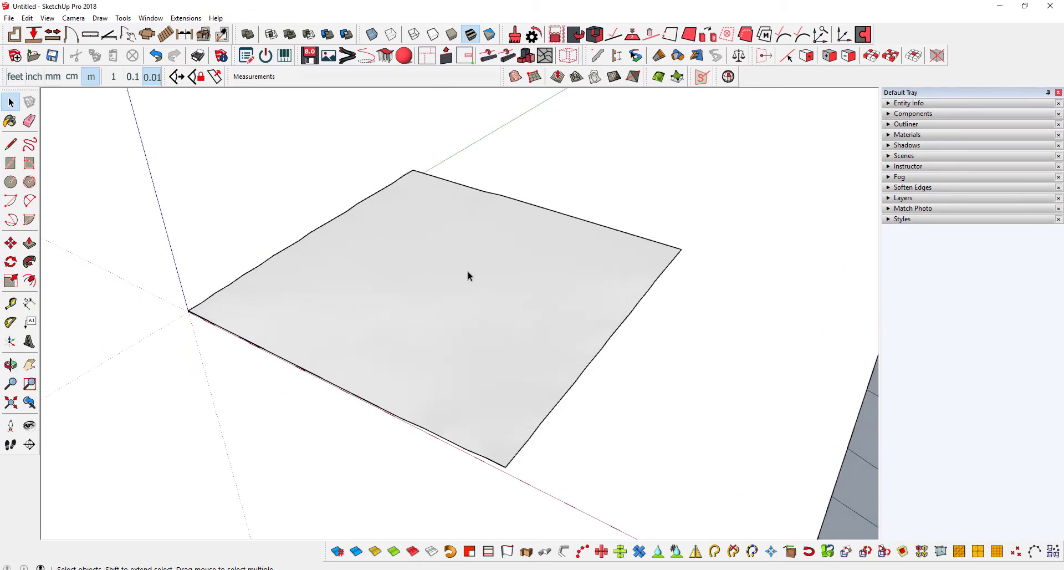
{"action": "left_click", "coordinate": [47, 18]}
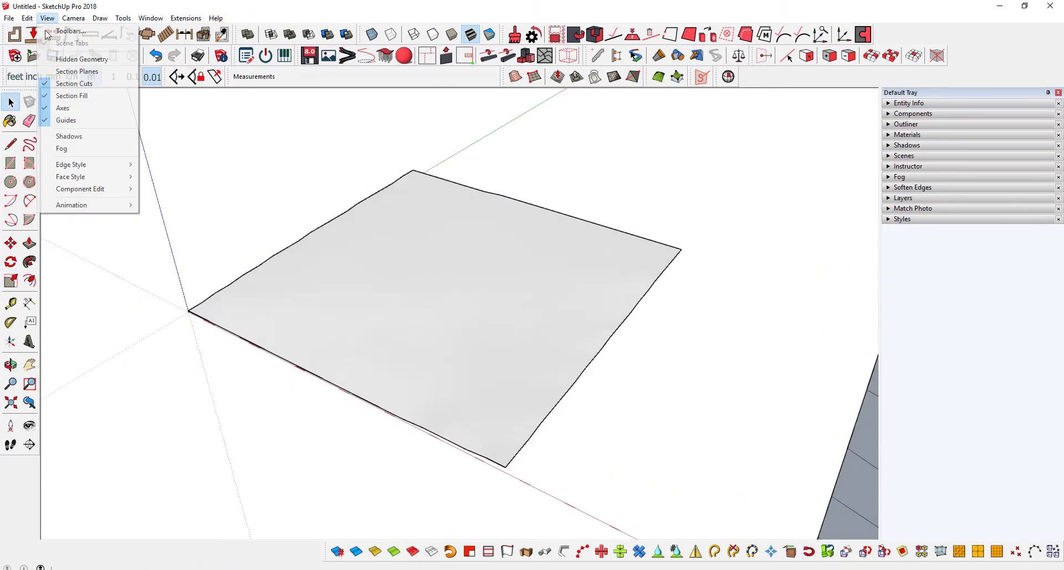
{"action": "left_click", "coordinate": [96, 59]}
{"action": "mouse_move", "coordinate": [356, 249]}
{"action": "middle_mouse_down"}
{"action": "mouse_move", "coordinate": [411, 313]}
{"action": "mouse_move", "coordinate": [395, 269]}
{"action": "mouse_move", "coordinate": [401, 233]}
{"action": "mouse_move", "coordinate": [201, 299]}
{"action": "mouse_move", "coordinate": [266, 167]}
{"action": "mouse_move", "coordinate": [517, 181]}
{"action": "mouse_move", "coordinate": [388, 301]}
{"action": "mouse_move", "coordinate": [167, 166]}
{"action": "middle_mouse_up"}
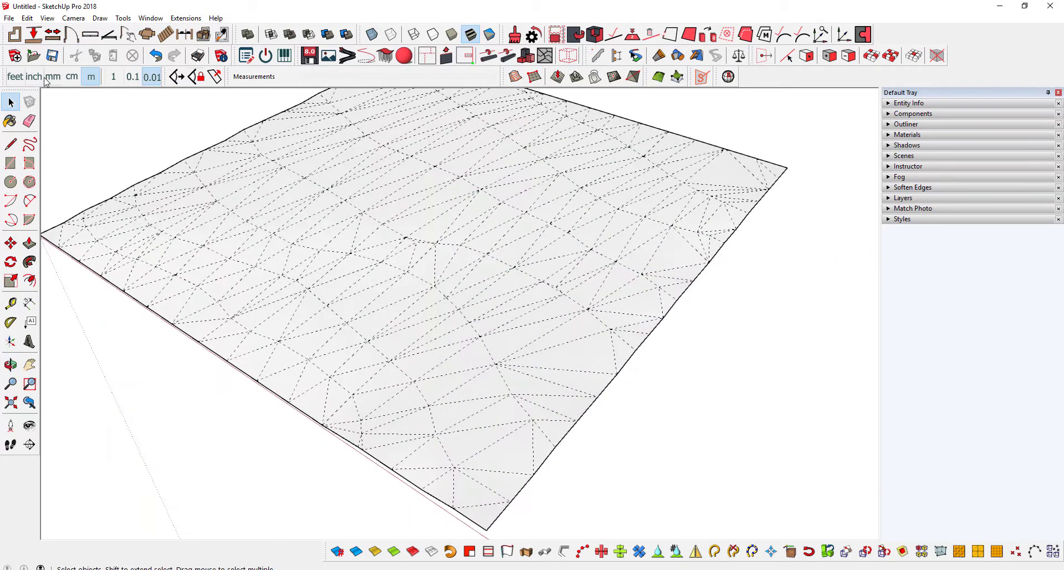
{"action": "left_click", "coordinate": [47, 18]}
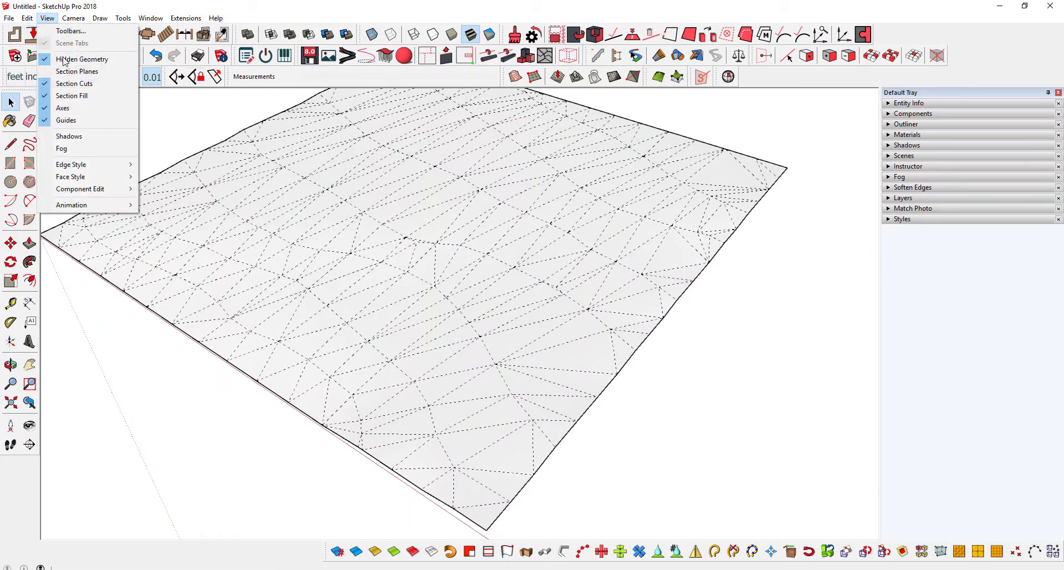
{"action": "left_click", "coordinate": [83, 59]}
{"action": "scroll", "coordinate": [320, 237], "scroll_direction": "down", "scroll_amount": 5}
{"action": "mouse_move", "coordinate": [320, 237]}
{"action": "middle_mouse_down"}
{"action": "mouse_move", "coordinate": [451, 244]}
{"action": "mouse_move", "coordinate": [344, 202]}
{"action": "middle_mouse_up"}
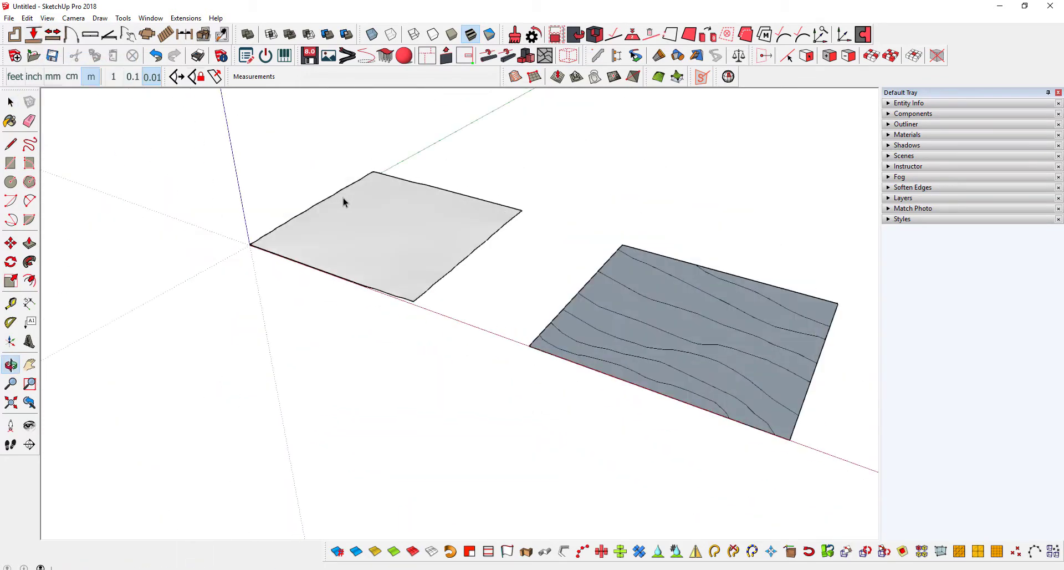
{"action": "scroll", "coordinate": [339, 204], "scroll_direction": "up", "scroll_amount": 3}
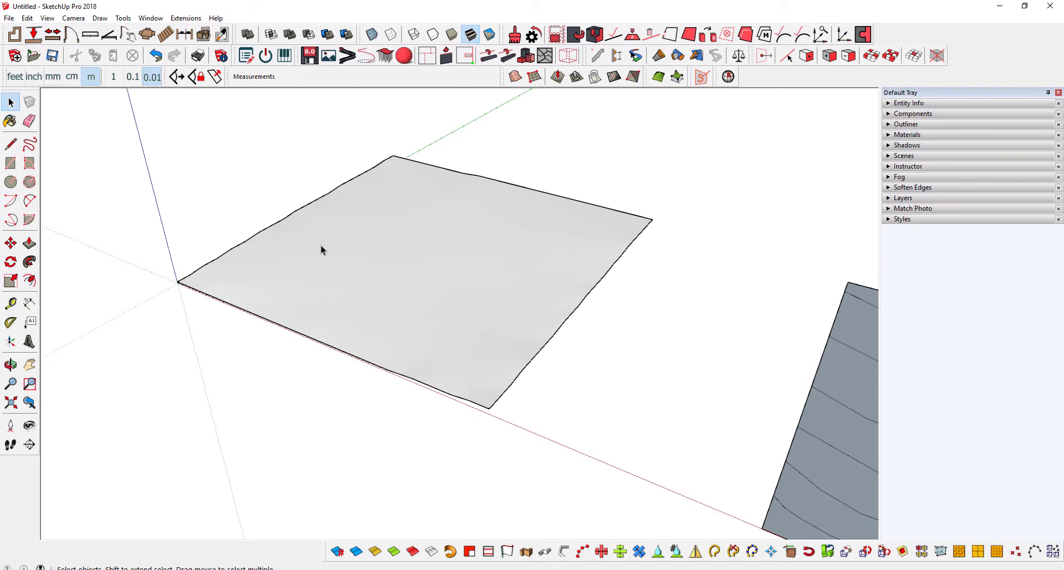
{"action": "middle_click_drag", "start_coordinate": [325, 245], "coordinate": [441, 314]}
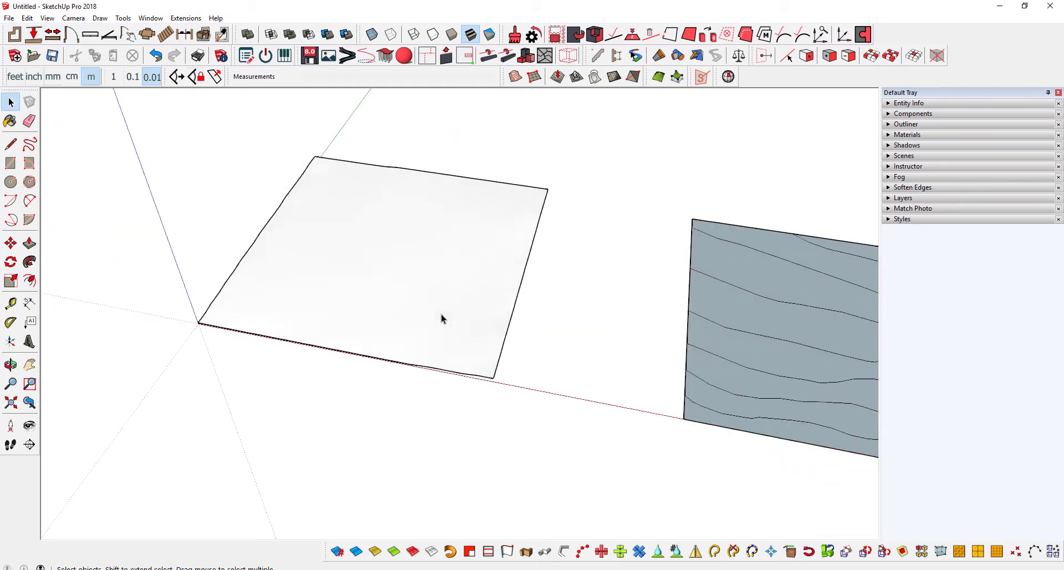
- Draw a large rectangle extending beyond the terrain surface
{"action": "key", "text": "r"}
{"action": "left_click", "coordinate": [60, 424]}
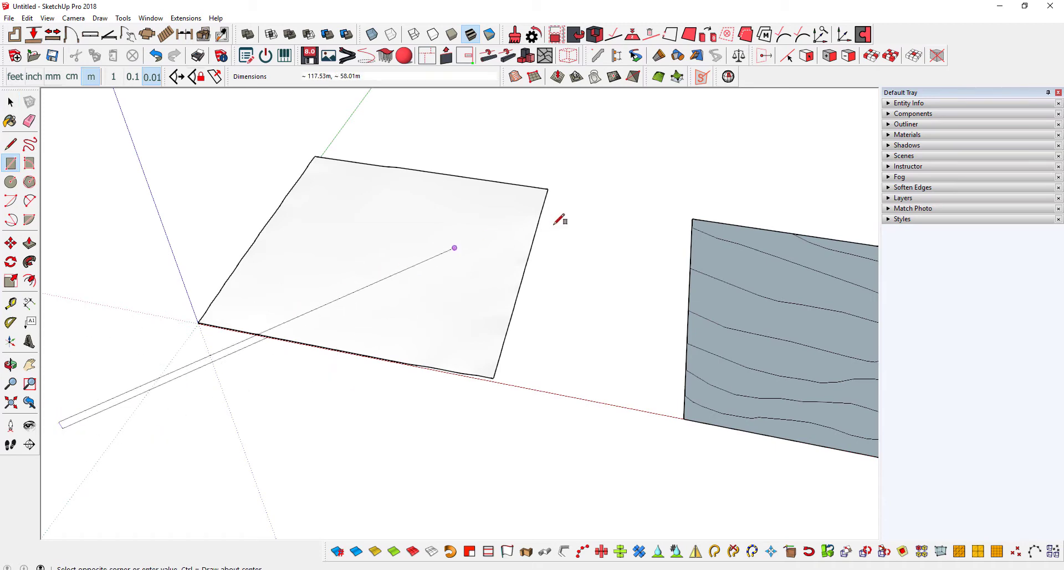
{"action": "left_click", "coordinate": [626, 172]}
{"action": "middle_click_drag", "start_coordinate": [599, 209], "coordinate": [427, 56]}
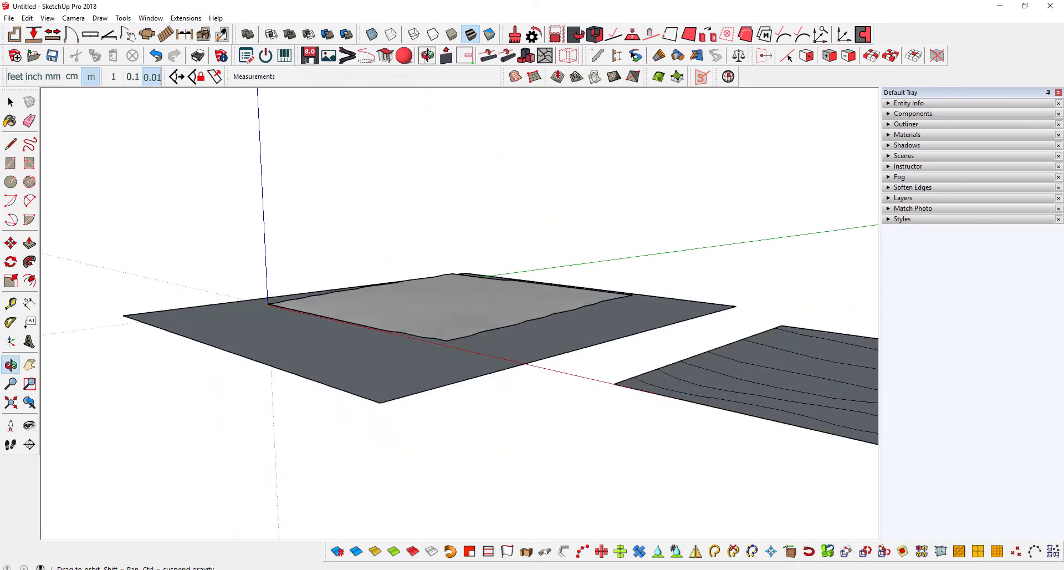
{"action": "middle_click_drag", "start_coordinate": [506, 252], "coordinate": [478, 352]}
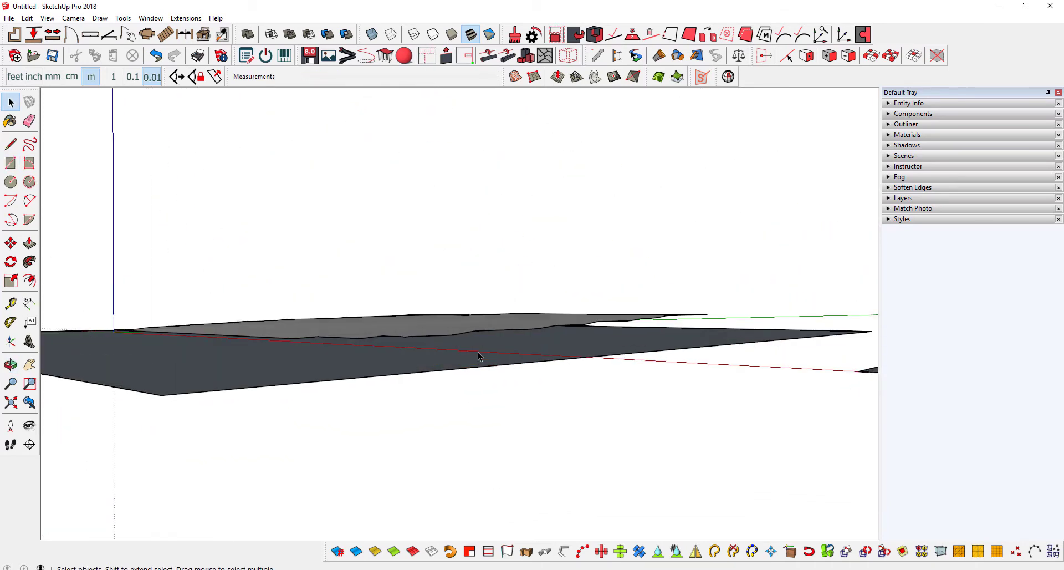
- Move the large rectangle down below the terrain surface
{"action": "left_click", "coordinate": [478, 352]}
{"action": "key", "text": "m"}
{"action": "left_click", "coordinate": [477, 351]}
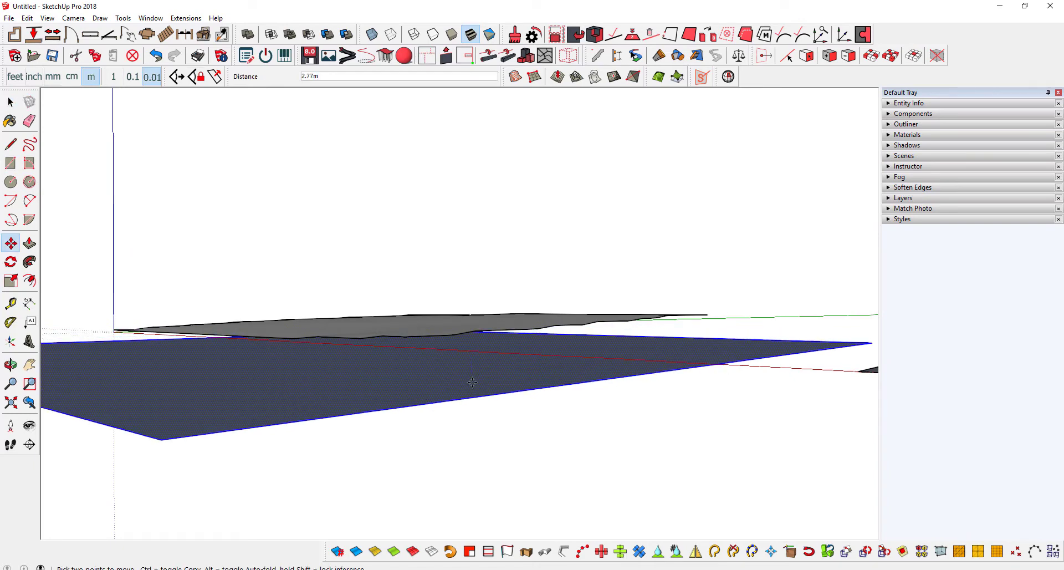
{"action": "left_click", "coordinate": [472, 382]}
{"action": "key", "text": "space"}
{"action": "middle_click_drag", "start_coordinate": [486, 392], "coordinate": [522, 448]}
{"action": "left_click", "coordinate": [522, 448]}
{"action": "middle_click_drag", "start_coordinate": [475, 243], "coordinate": [479, 257]}
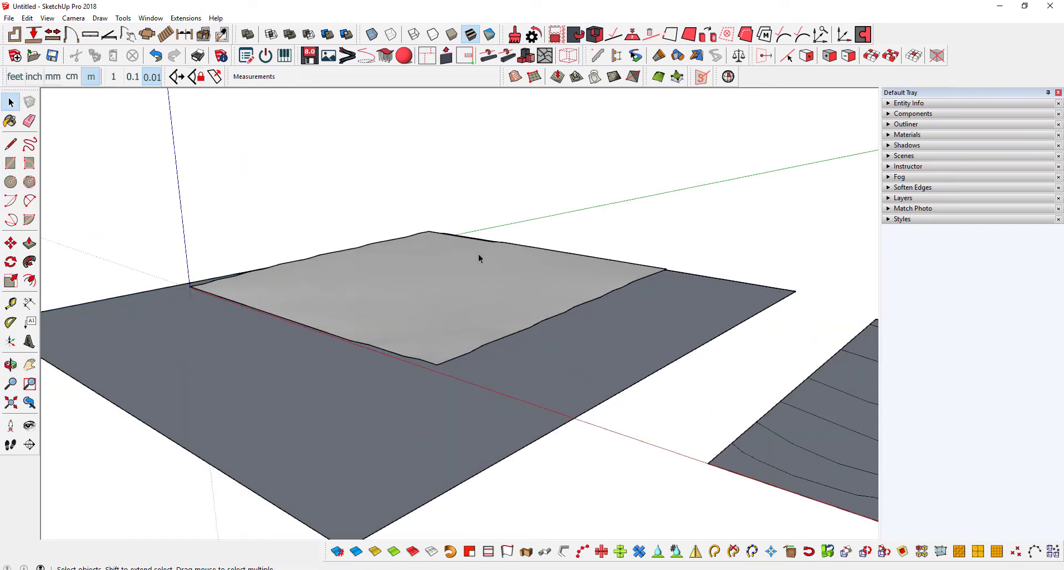
- Drape the terrain outline onto the rectangle and erase the outer rectangle edges
{"action": "left_click", "coordinate": [595, 81]}
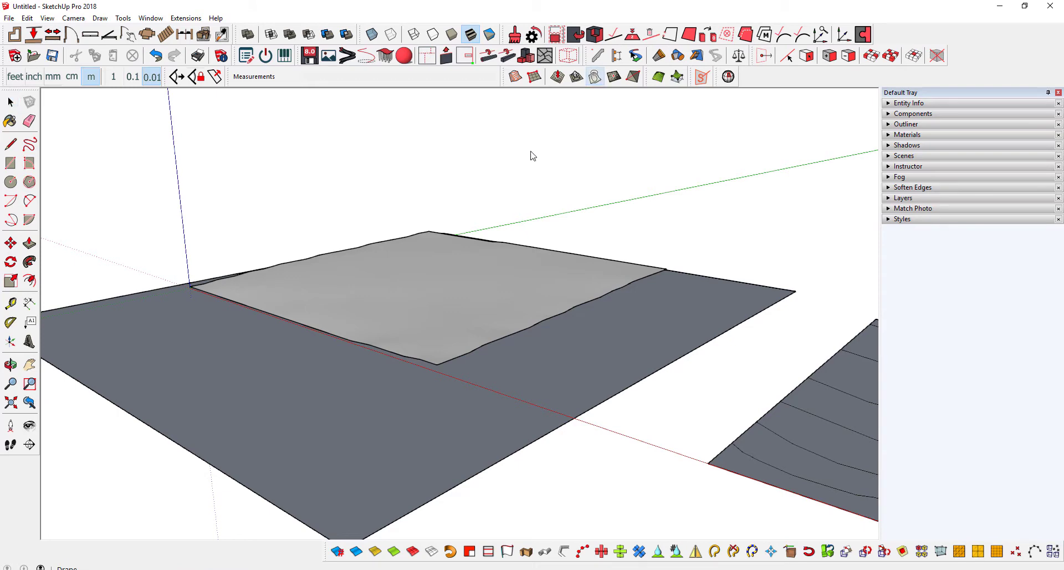
{"action": "left_click", "coordinate": [475, 273]}
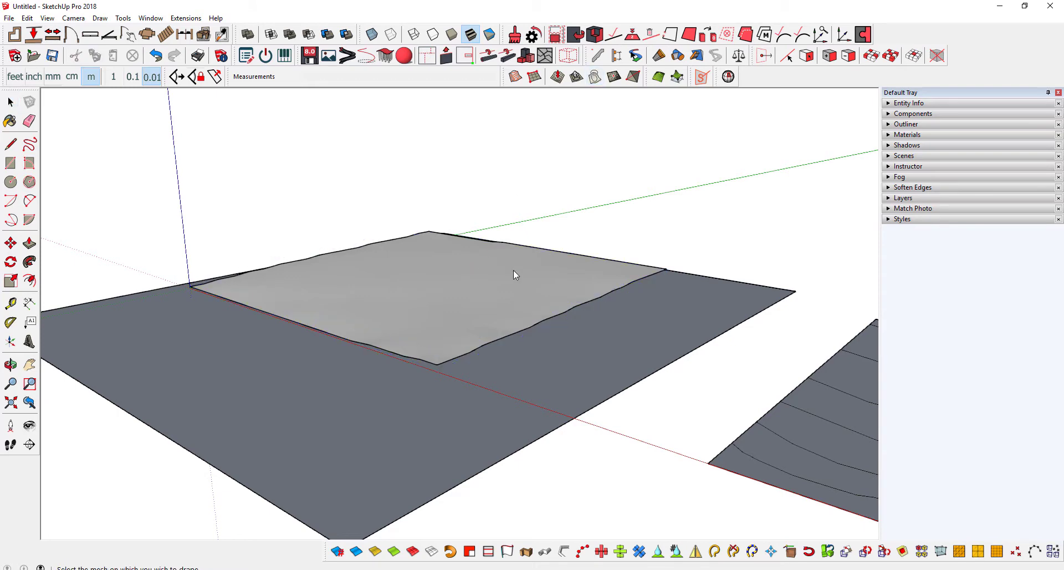
{"action": "left_click", "coordinate": [629, 348]}
{"action": "mouse_move", "coordinate": [594, 337]}
{"action": "middle_mouse_down"}
{"action": "mouse_move", "coordinate": [606, 244]}
{"action": "mouse_move", "coordinate": [551, 380]}
{"action": "middle_mouse_up"}
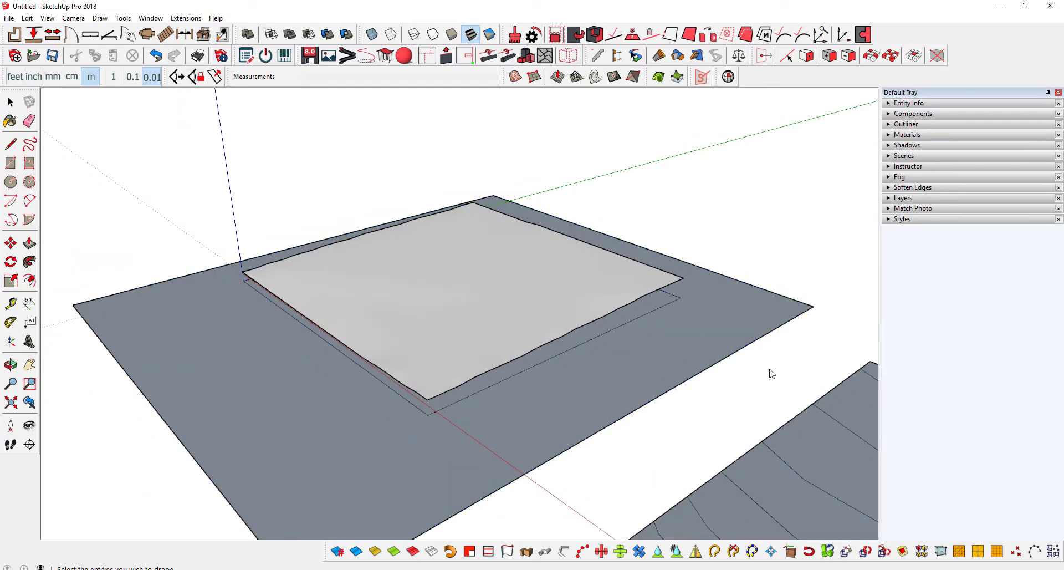
{"action": "key", "text": "e"}
{"action": "left_click_drag", "start_coordinate": [776, 361], "coordinate": [782, 271]}
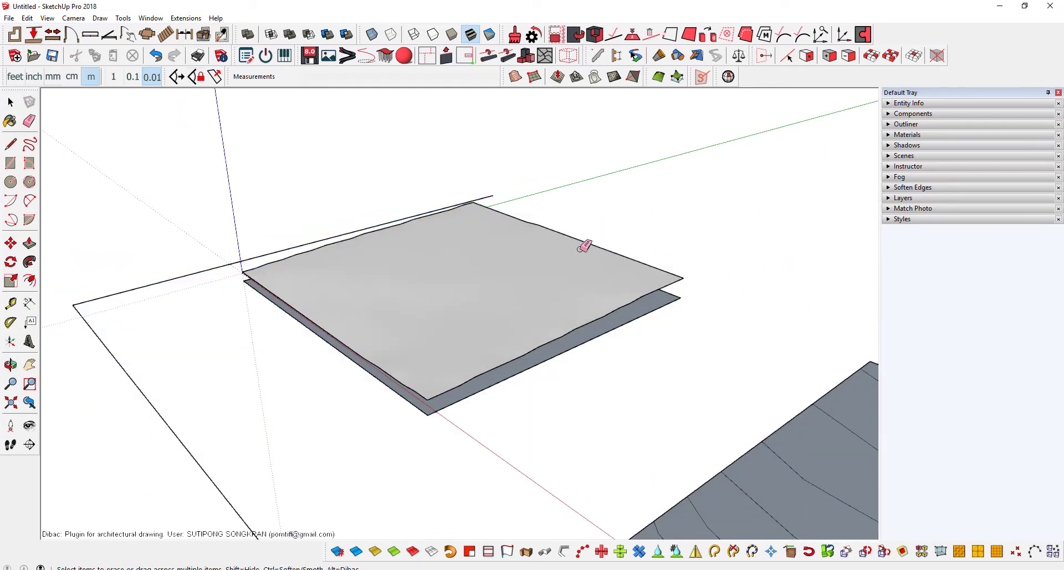
{"action": "mouse_move", "coordinate": [252, 206]}
{"action": "left_mouse_down"}
{"action": "mouse_move", "coordinate": [138, 352]}
{"action": "mouse_move", "coordinate": [130, 427]}
{"action": "left_mouse_up"}
- Move the flat square footprint further down beneath the terrain
{"action": "mouse_move", "coordinate": [233, 316]}
{"action": "middle_mouse_down"}
{"action": "mouse_move", "coordinate": [367, 122]}
{"action": "mouse_move", "coordinate": [261, 320]}
{"action": "mouse_move", "coordinate": [486, 316]}
{"action": "mouse_move", "coordinate": [466, 199]}
{"action": "mouse_move", "coordinate": [460, 259]}
{"action": "middle_mouse_up"}
{"action": "left_click", "coordinate": [460, 259]}
{"action": "key", "text": "m"}
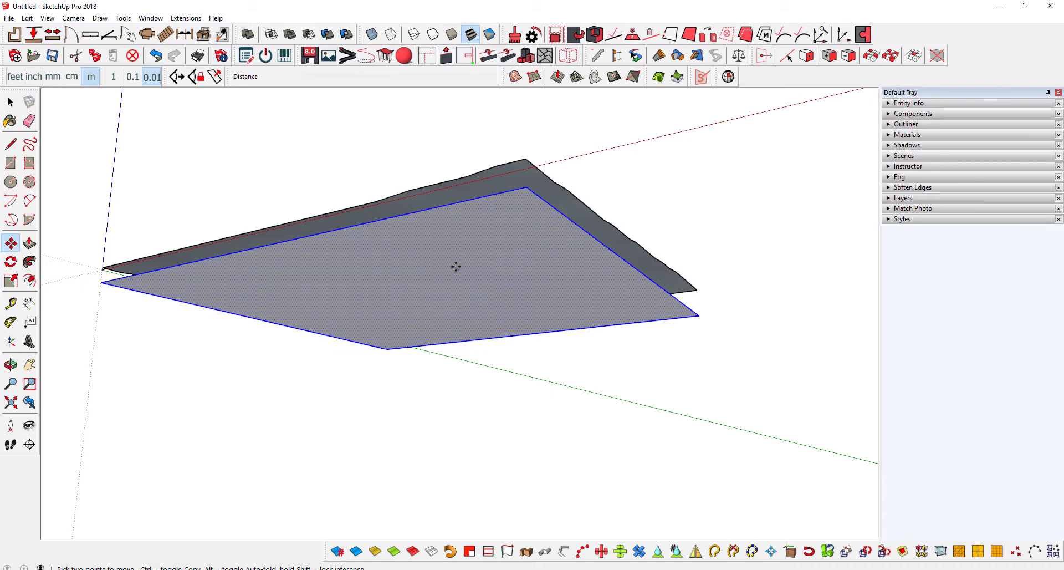
{"action": "left_click", "coordinate": [455, 266]}
{"action": "left_click", "coordinate": [454, 323]}
{"action": "middle_click_drag", "start_coordinate": [454, 323], "coordinate": [447, 434]}
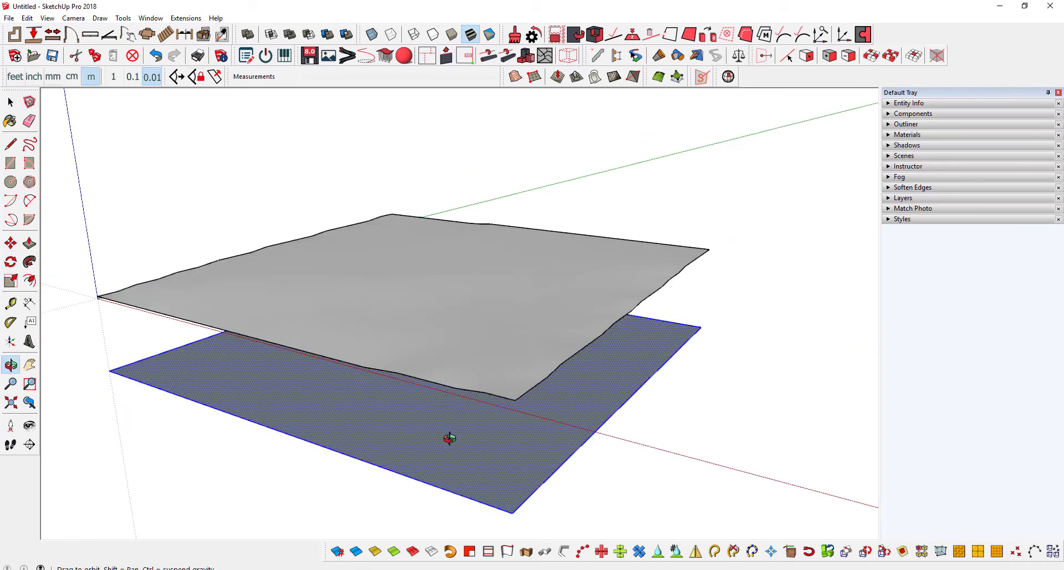
{"action": "key", "text": "space"}
- Explode the terrain surface group into loose geometry
{"action": "left_click", "coordinate": [504, 348]}
{"action": "middle_click_drag", "start_coordinate": [505, 341], "coordinate": [509, 274]}
{"action": "right_click", "coordinate": [509, 273]}
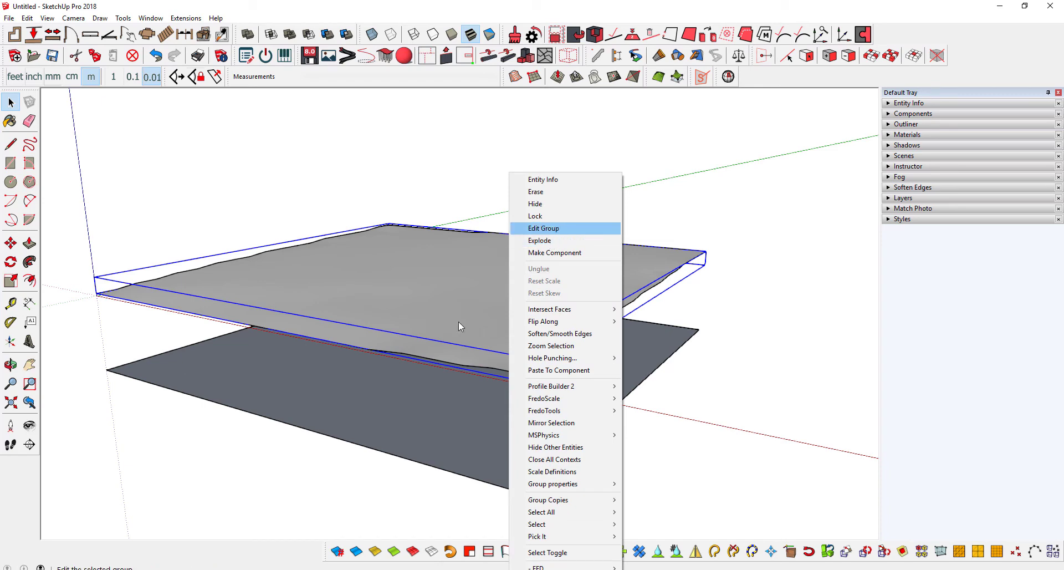
{"action": "left_click", "coordinate": [425, 413]}
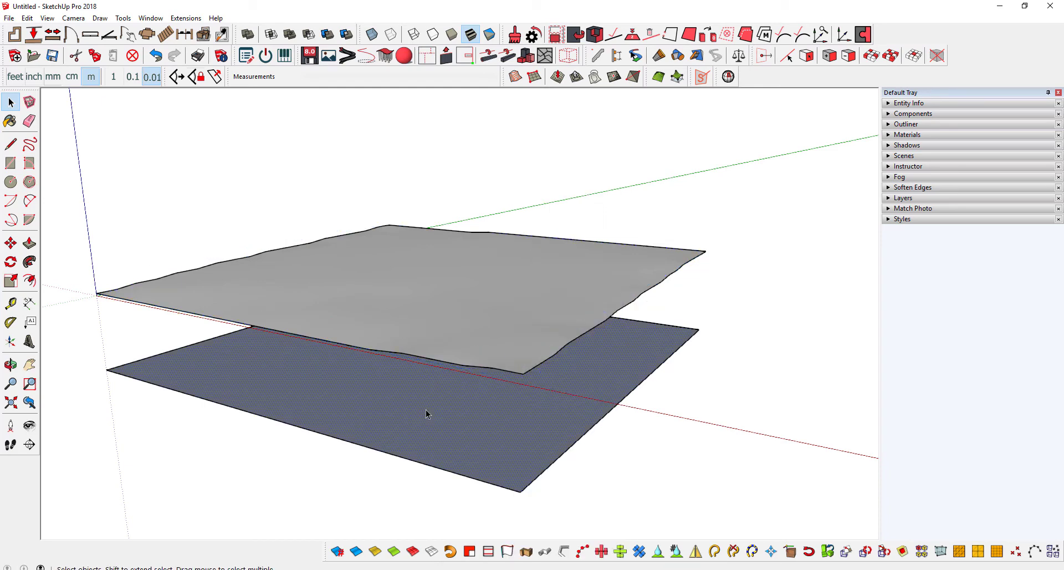
{"action": "right_click", "coordinate": [464, 313]}
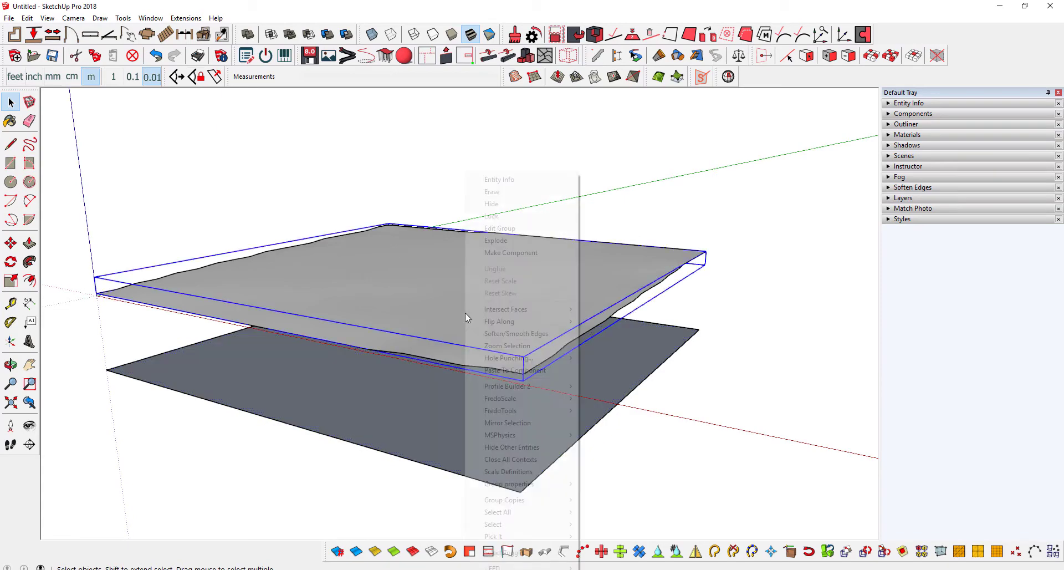
{"action": "left_click", "coordinate": [518, 242]}
{"action": "left_click", "coordinate": [551, 413]}
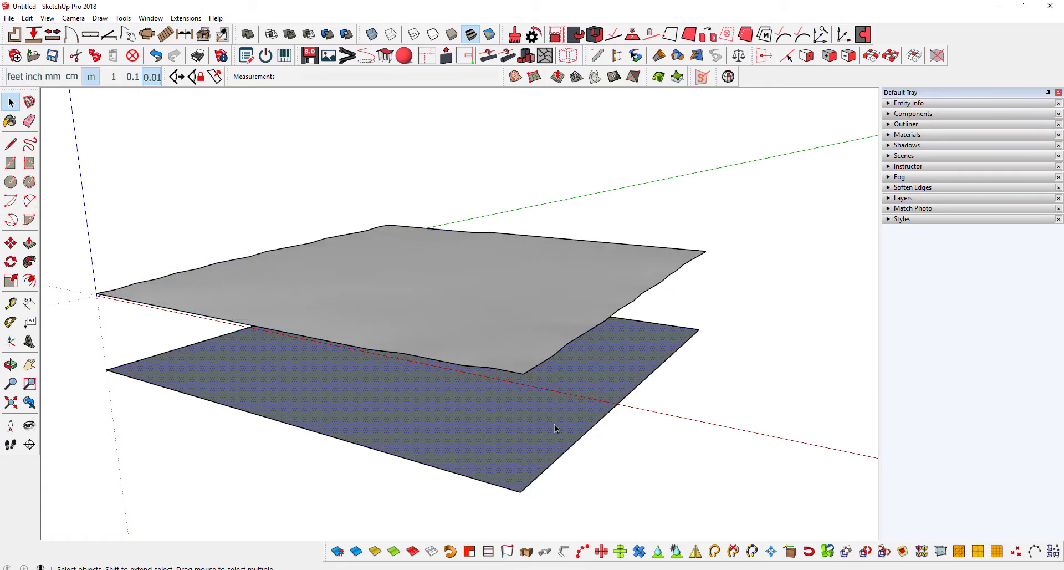
- Delete the upper half of the terrain box, leaving a thin slab with a shaped top
{"action": "key", "text": "p"}
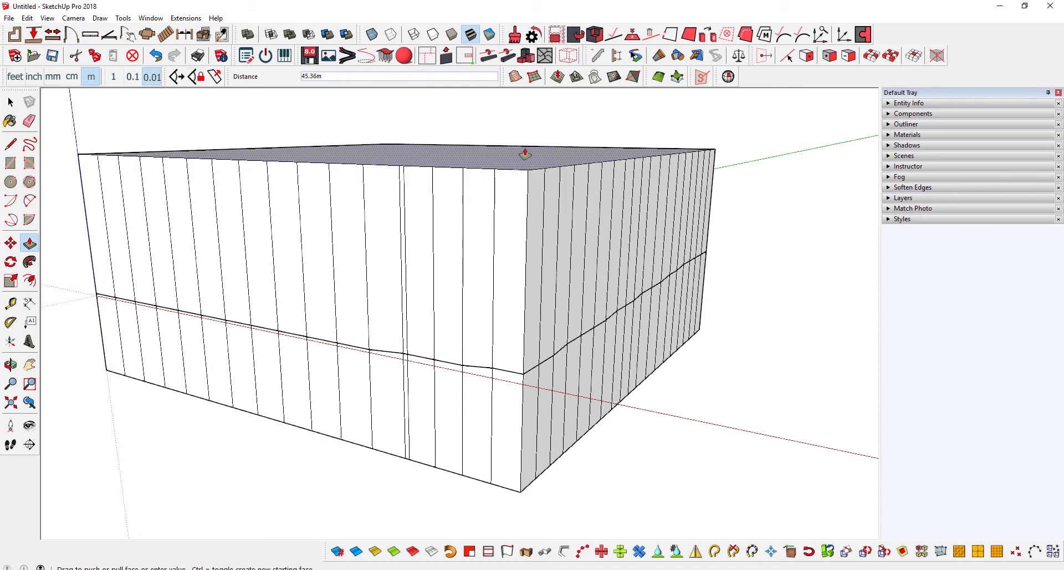
{"action": "left_click", "coordinate": [554, 233]}
{"action": "scroll", "coordinate": [554, 233], "scroll_direction": "down", "scroll_amount": 5}
{"action": "key", "text": "space"}
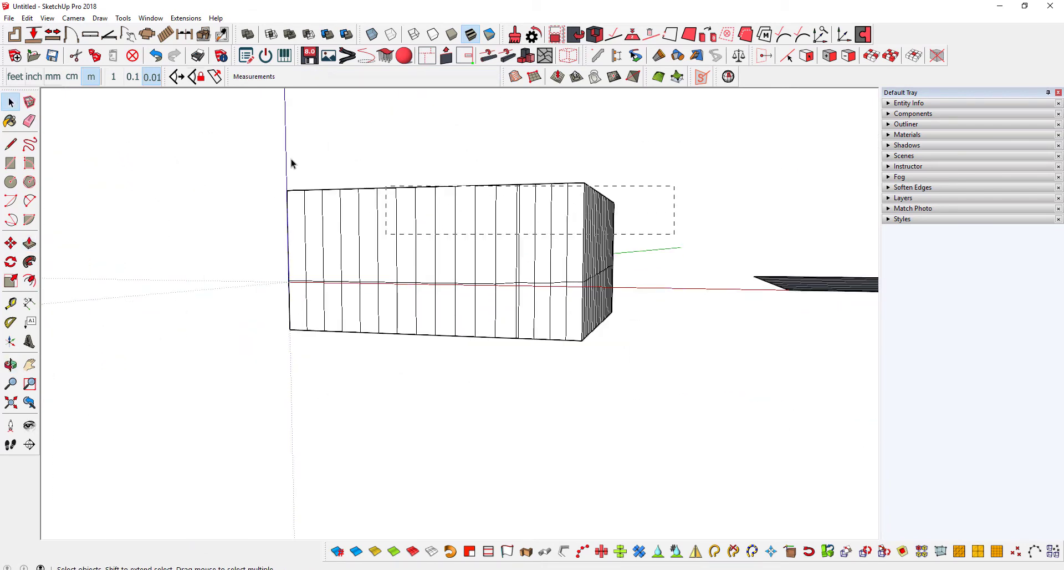
{"action": "left_click_drag", "start_coordinate": [291, 162], "coordinate": [225, 151]}
{"action": "key", "text": "Delete"}
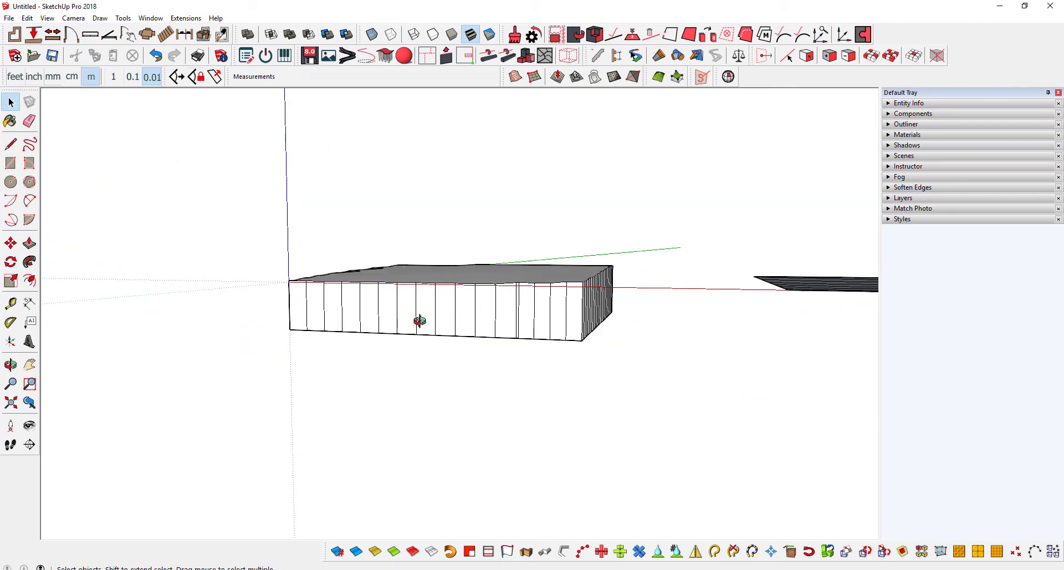
{"action": "middle_click_drag", "start_coordinate": [419, 320], "coordinate": [447, 266]}
{"action": "key", "text": "p"}
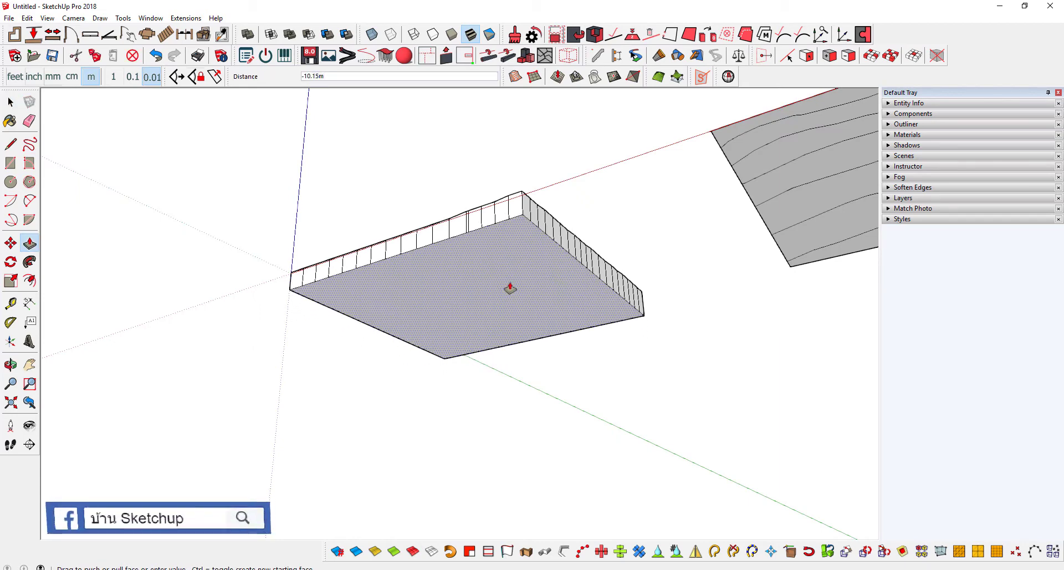
{"action": "key", "text": "space"}
{"action": "mouse_move", "coordinate": [510, 287]}
{"action": "middle_mouse_down"}
{"action": "mouse_move", "coordinate": [522, 415]}
{"action": "mouse_move", "coordinate": [527, 320]}
{"action": "middle_mouse_up"}
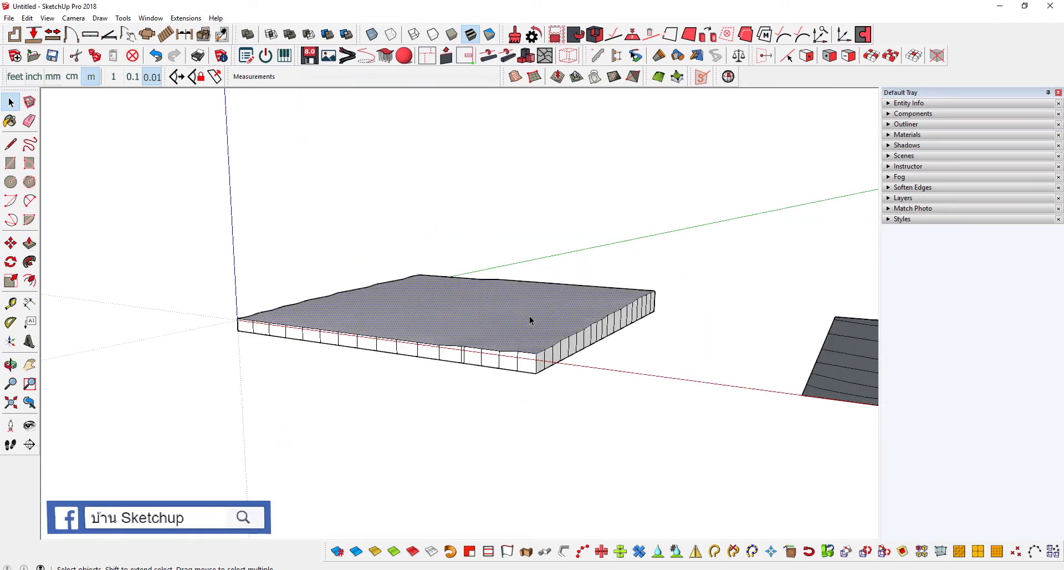
- Group the slab as a solid and confirm its 59638.99 m³ volume in Entity Info
{"action": "triple_click", "coordinate": [530, 320]}
{"action": "right_click", "coordinate": [530, 314]}
{"action": "left_click", "coordinate": [560, 187]}
{"action": "mouse_move", "coordinate": [499, 360]}
{"action": "middle_mouse_down"}
{"action": "mouse_move", "coordinate": [453, 416]}
{"action": "mouse_move", "coordinate": [415, 399]}
{"action": "mouse_move", "coordinate": [532, 228]}
{"action": "middle_mouse_up"}
{"action": "left_click", "coordinate": [532, 229]}
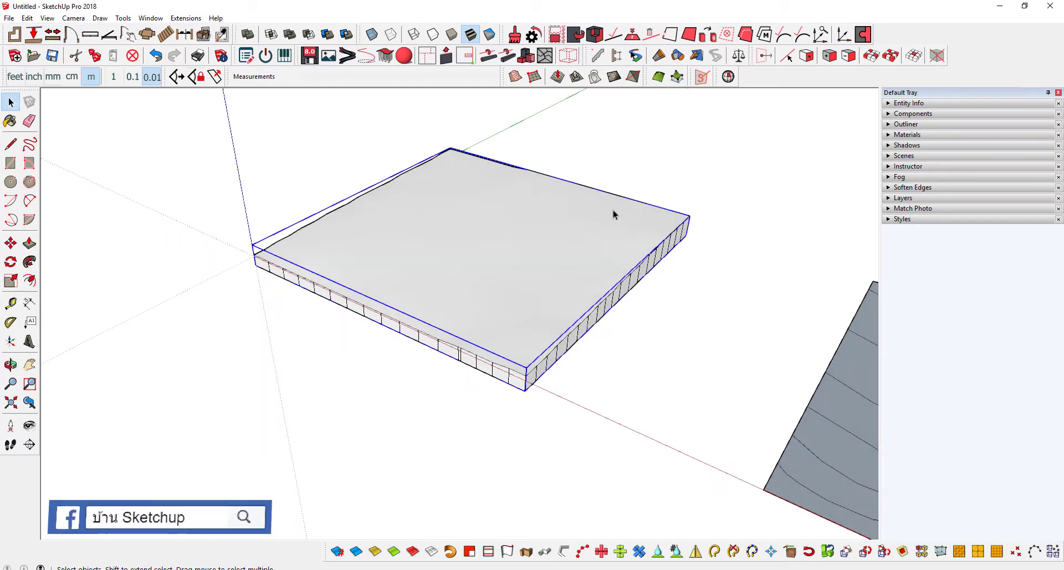
{"action": "left_click", "coordinate": [903, 103]}
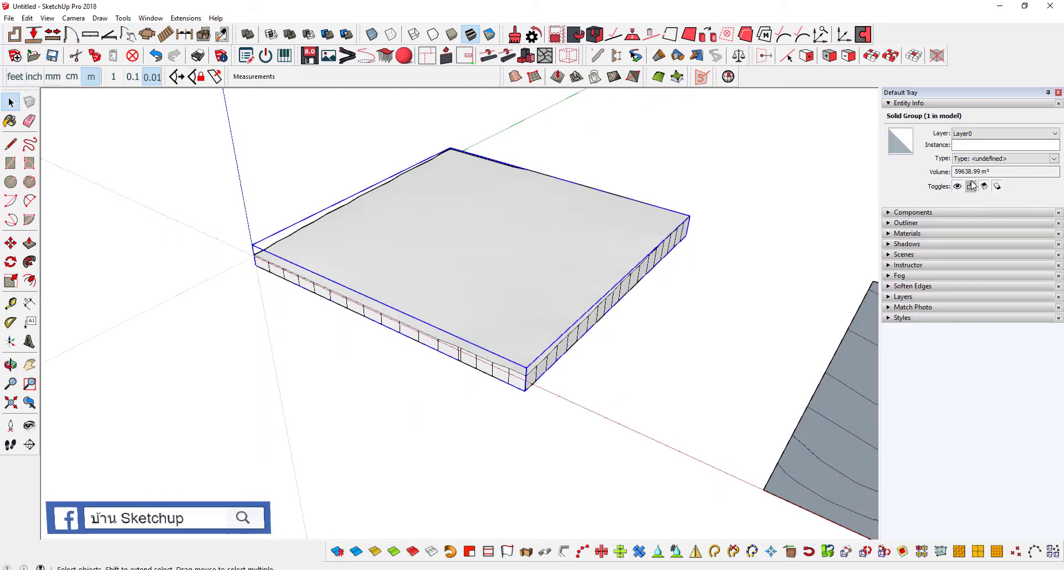
{"action": "middle_click_drag", "start_coordinate": [455, 231], "coordinate": [617, 294]}
{"action": "left_click", "coordinate": [617, 294]}
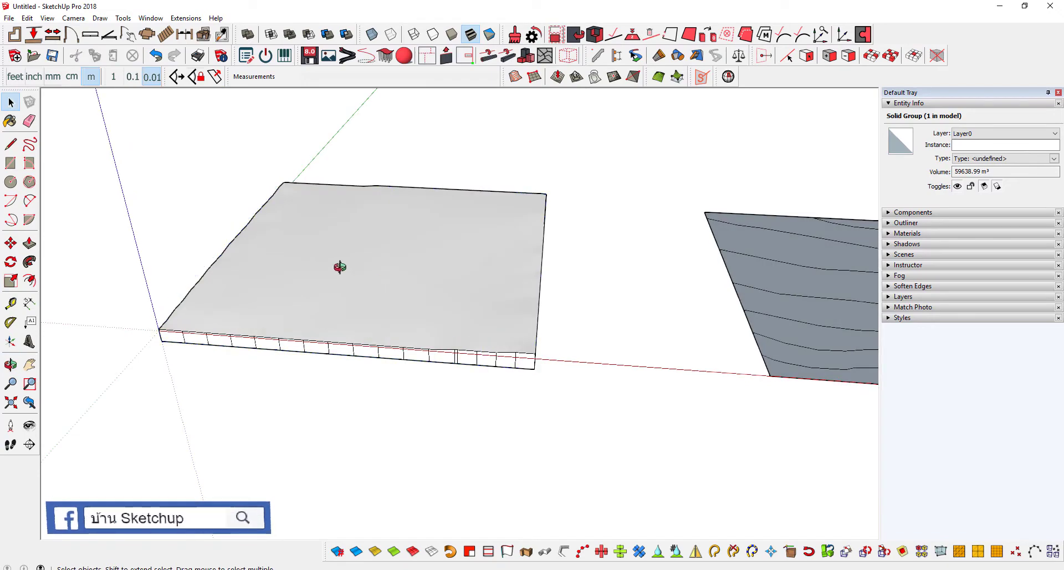
{"action": "mouse_move", "coordinate": [340, 268]}
{"action": "middle_mouse_down"}
{"action": "mouse_move", "coordinate": [576, 362]}
{"action": "mouse_move", "coordinate": [143, 46]}
{"action": "middle_mouse_up"}
- Turn on View > Hidden Geometry to reveal the slab's dashed mesh triangles
{"action": "left_click", "coordinate": [47, 18]}
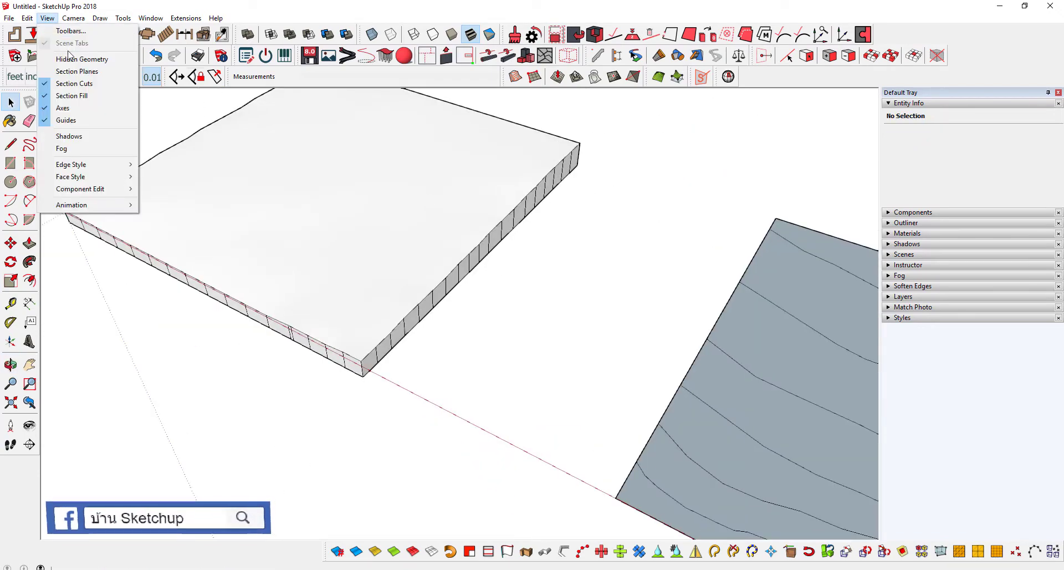
{"action": "left_click", "coordinate": [84, 58]}
{"action": "scroll", "coordinate": [389, 306], "scroll_direction": "down", "scroll_amount": 2}
{"action": "scroll", "coordinate": [268, 255], "scroll_direction": "up", "scroll_amount": 5}
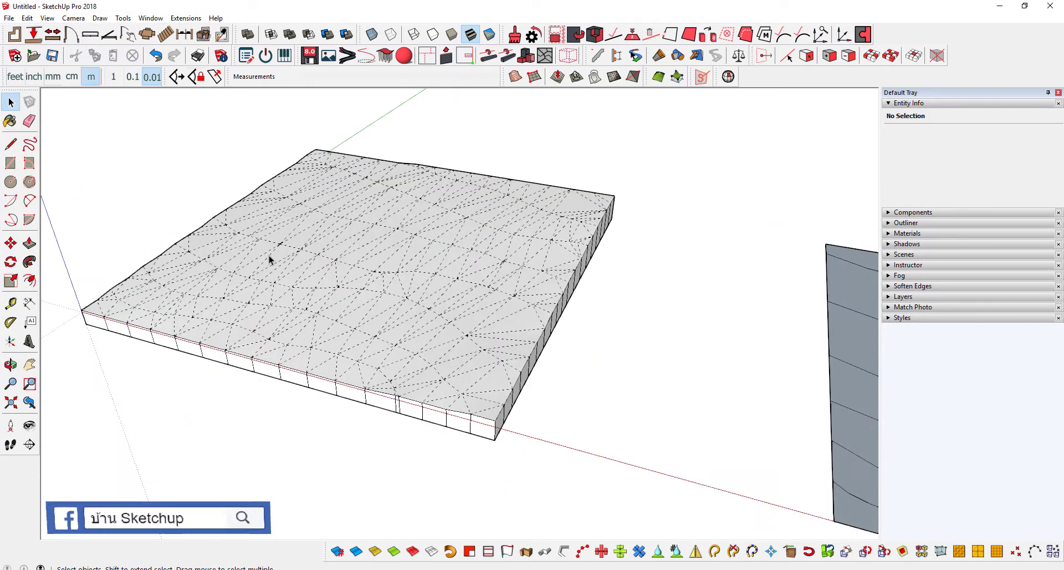
{"action": "scroll", "coordinate": [268, 255], "scroll_direction": "up", "scroll_amount": 3}
{"action": "mouse_move", "coordinate": [484, 358]}
{"action": "middle_mouse_down"}
{"action": "mouse_move", "coordinate": [371, 257]}
{"action": "mouse_move", "coordinate": [483, 355]}
{"action": "middle_mouse_up"}
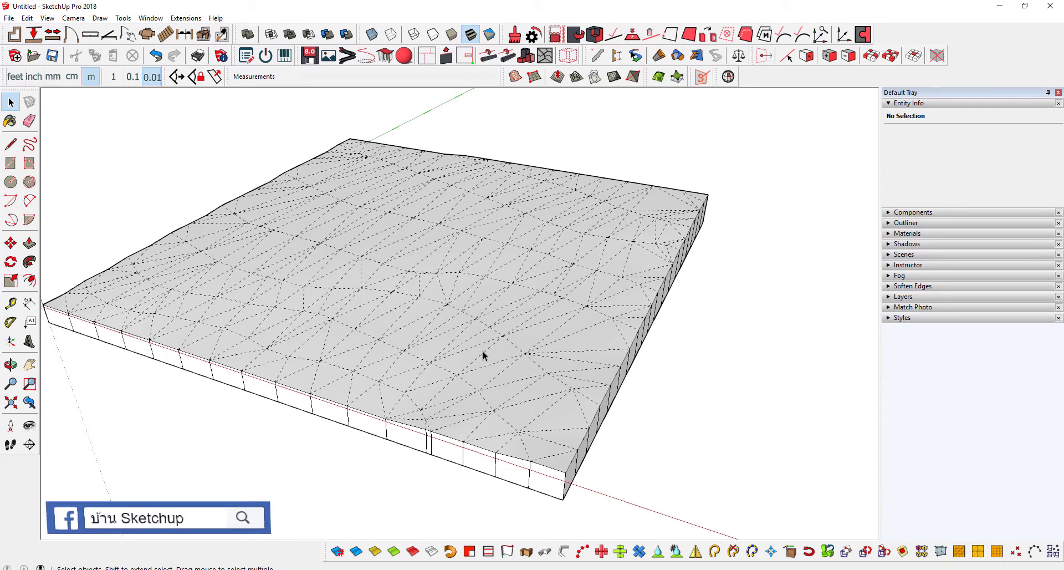
- Orbit and zoom across the triangulated slab surface, ending on the contour terrain
{"action": "scroll", "coordinate": [487, 354], "scroll_direction": "up", "scroll_amount": 2}
{"action": "middle_click_drag", "start_coordinate": [629, 352], "coordinate": [423, 289]}
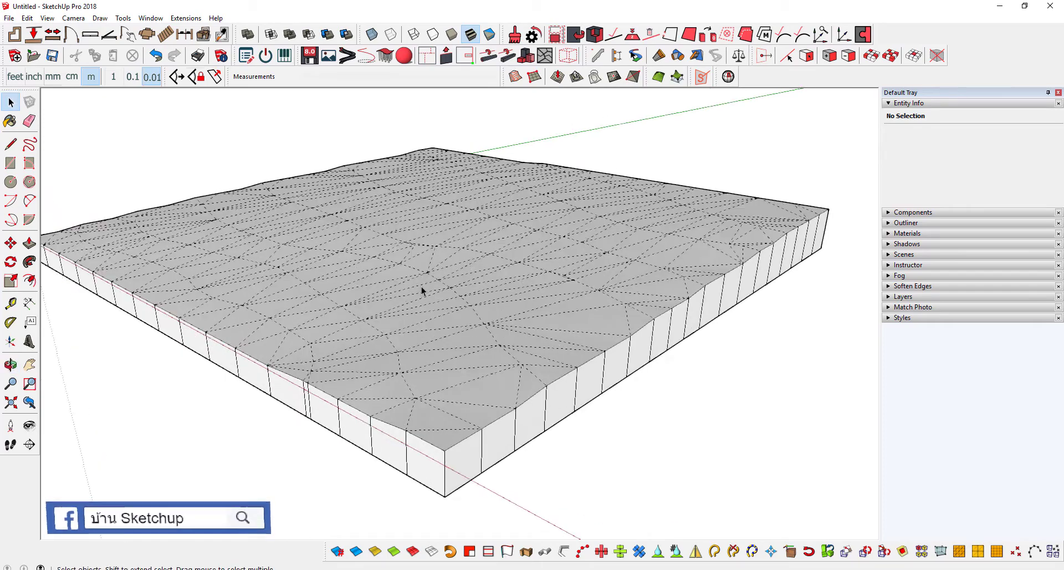
{"action": "scroll", "coordinate": [534, 338], "scroll_direction": "up", "scroll_amount": 5}
{"action": "scroll", "coordinate": [534, 338], "scroll_direction": "down", "scroll_amount": 3}
{"action": "scroll", "coordinate": [537, 324], "scroll_direction": "down", "scroll_amount": 4}
{"action": "key", "text": "space"}
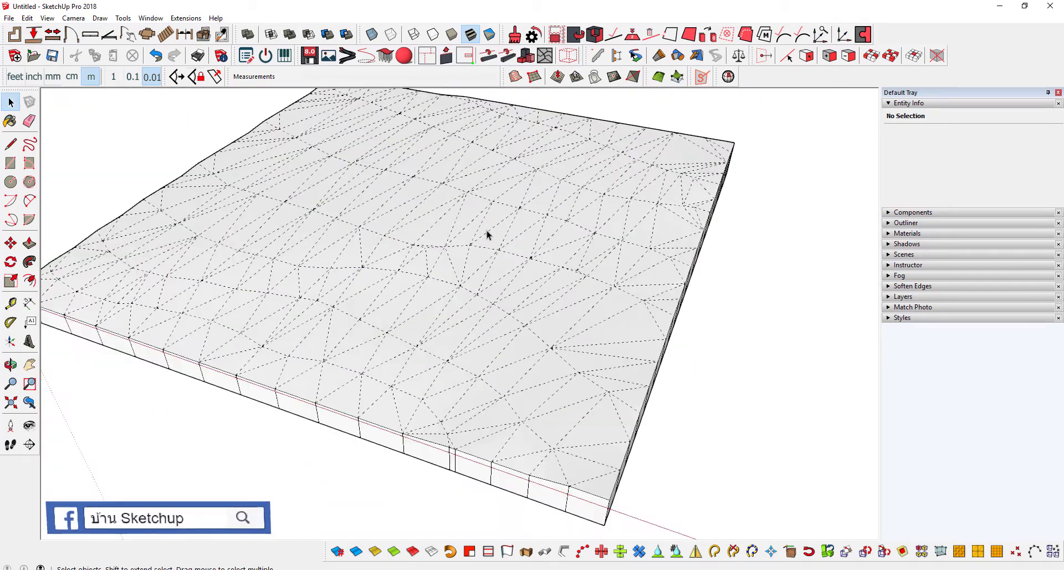
{"action": "scroll", "coordinate": [392, 227], "scroll_direction": "up", "scroll_amount": 5}
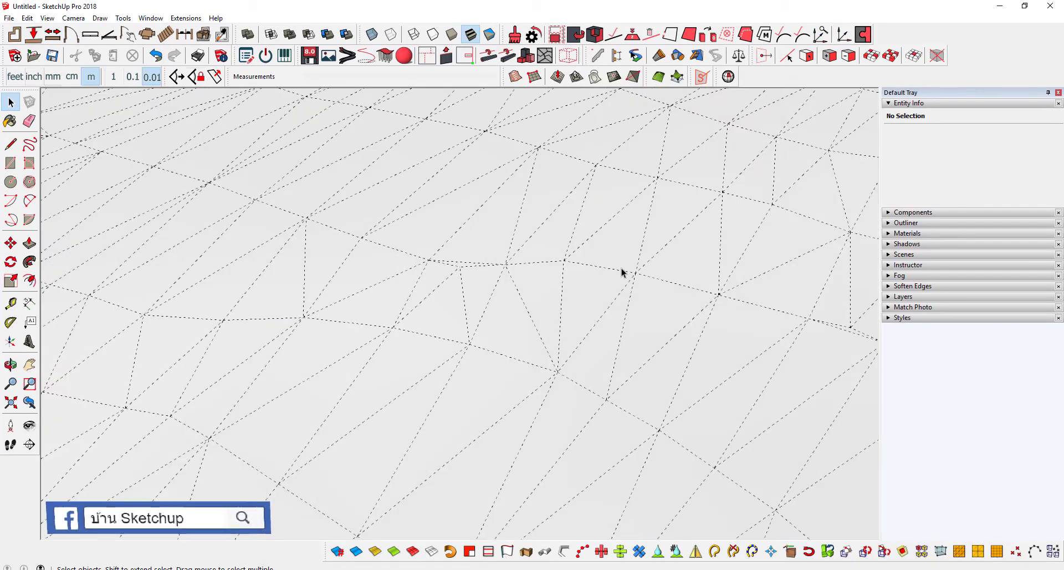
{"action": "scroll", "coordinate": [601, 313], "scroll_direction": "down", "scroll_amount": 5}
{"action": "scroll", "coordinate": [582, 309], "scroll_direction": "down", "scroll_amount": 4}
{"action": "mouse_move", "coordinate": [498, 308]}
{"action": "middle_mouse_down"}
{"action": "mouse_move", "coordinate": [380, 284]}
{"action": "mouse_move", "coordinate": [430, 274]}
{"action": "mouse_move", "coordinate": [599, 352]}
{"action": "middle_mouse_up"}
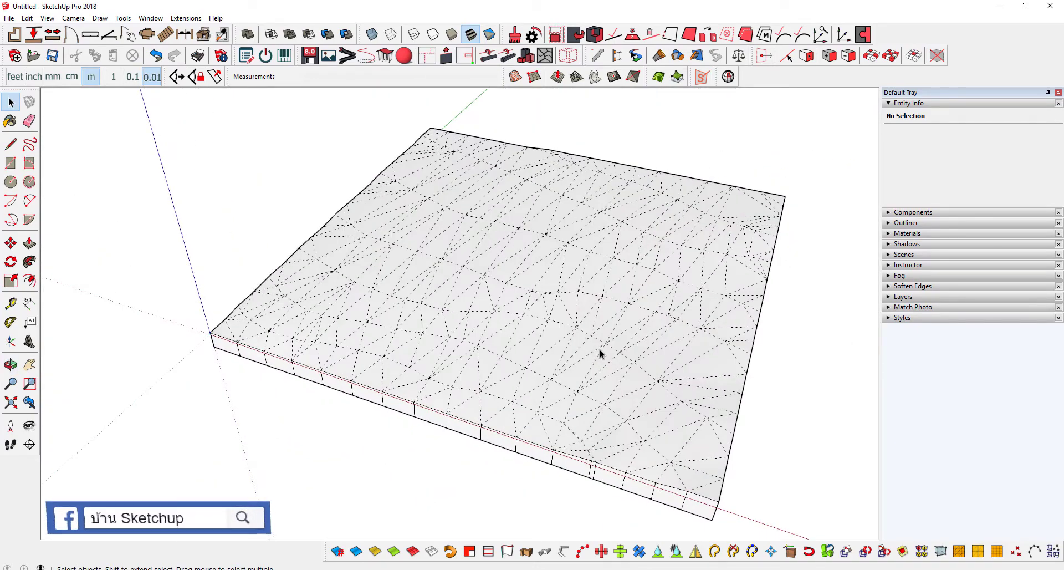
{"action": "scroll", "coordinate": [354, 296], "scroll_direction": "down", "scroll_amount": 5}
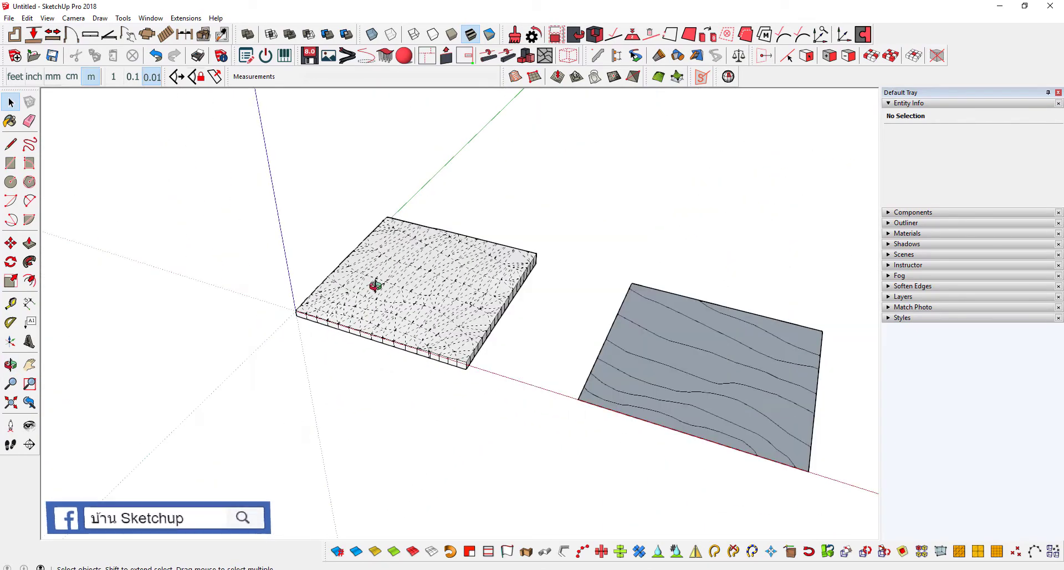
{"action": "scroll", "coordinate": [421, 316], "scroll_direction": "down", "scroll_amount": 2}
{"action": "scroll", "coordinate": [701, 364], "scroll_direction": "up", "scroll_amount": 3}
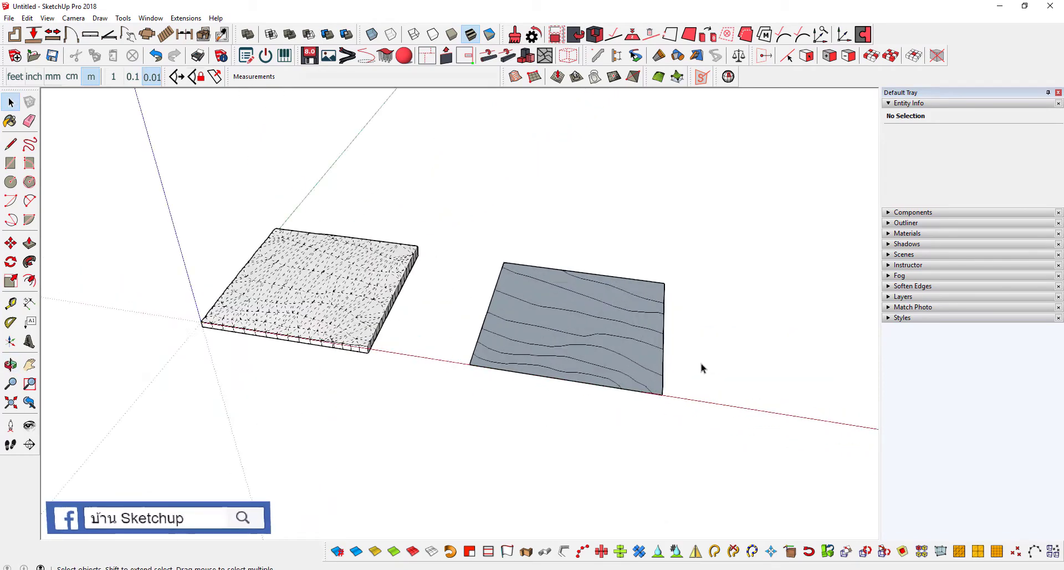
{"action": "scroll", "coordinate": [700, 367], "scroll_direction": "up", "scroll_amount": 2}
{"action": "scroll", "coordinate": [599, 371], "scroll_direction": "up", "scroll_amount": 3}
{"action": "scroll", "coordinate": [599, 372], "scroll_direction": "down", "scroll_amount": 1}
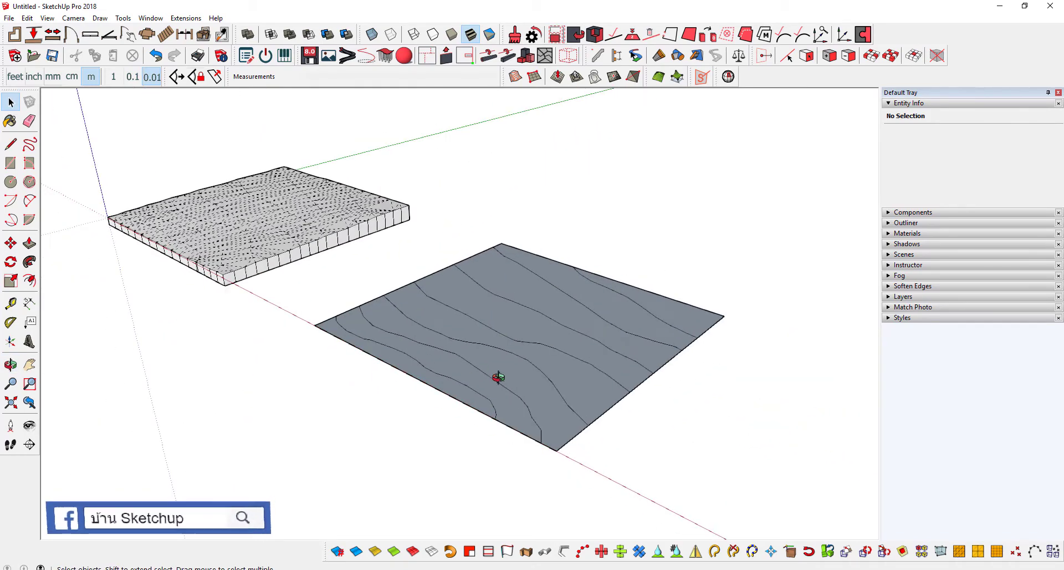
{"action": "mouse_move", "coordinate": [498, 377]}
{"action": "middle_mouse_down"}
{"action": "mouse_move", "coordinate": [598, 392]}
{"action": "mouse_move", "coordinate": [613, 373]}
{"action": "middle_mouse_up"}
{"action": "scroll", "coordinate": [598, 392], "scroll_direction": "up", "scroll_amount": 2}
- Select the contoured square and load it into TopoShaper's QuadMesh (Isocontours) generator
{"action": "scroll", "coordinate": [519, 373], "scroll_direction": "down", "scroll_amount": 1}
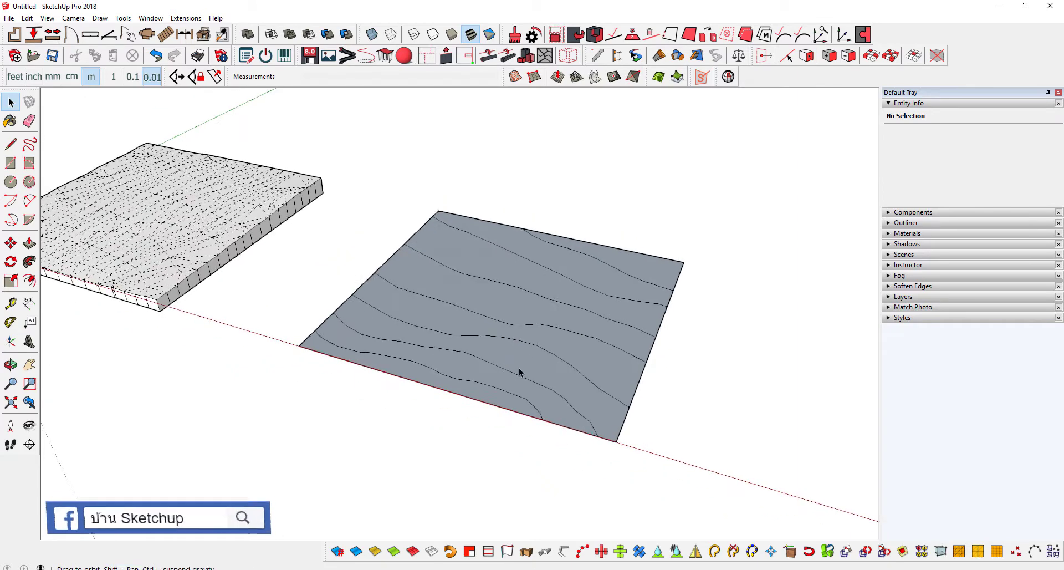
{"action": "middle_click_drag", "start_coordinate": [519, 373], "coordinate": [525, 369]}
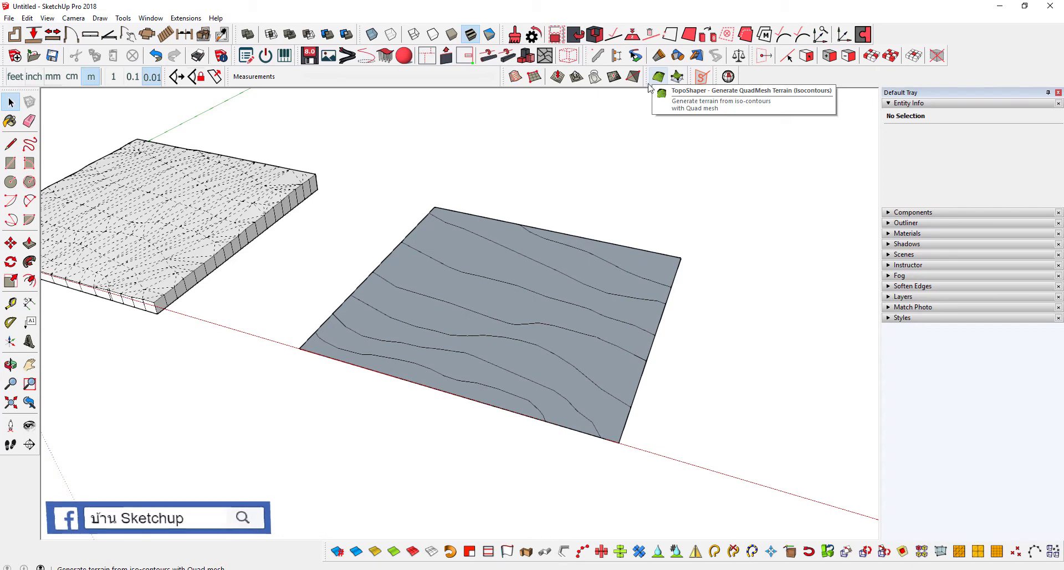
{"action": "triple_click", "coordinate": [481, 267]}
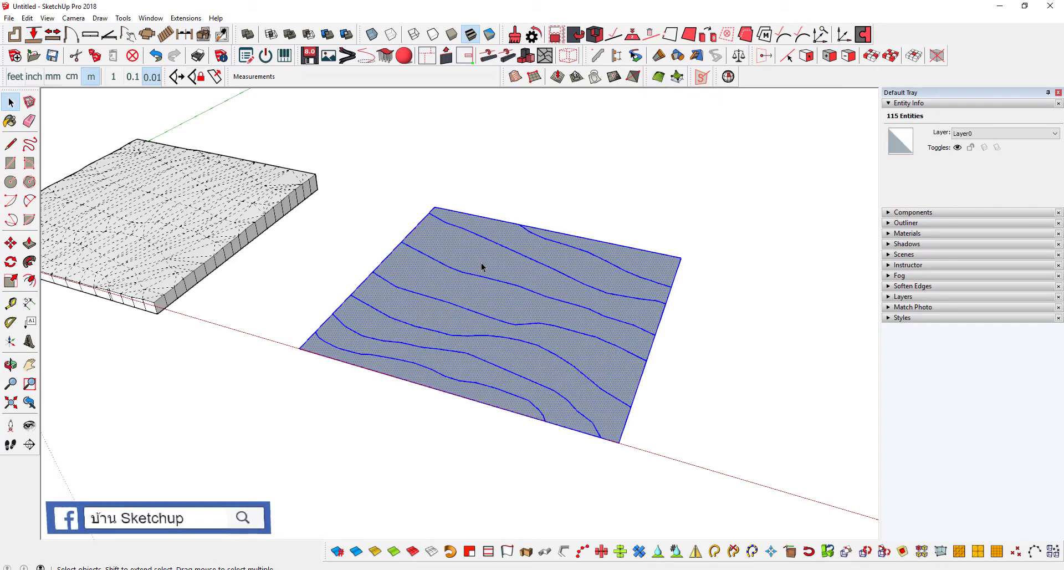
{"action": "left_click", "coordinate": [657, 83]}
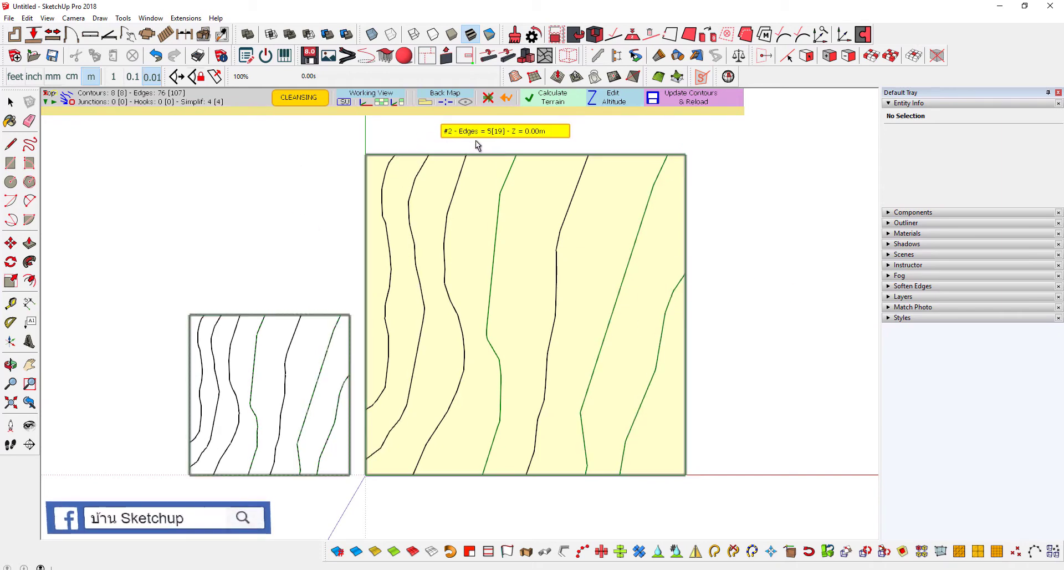
- Start TopoShaper altitude editing with a 0.50m altitude increment
{"action": "left_click", "coordinate": [604, 108]}
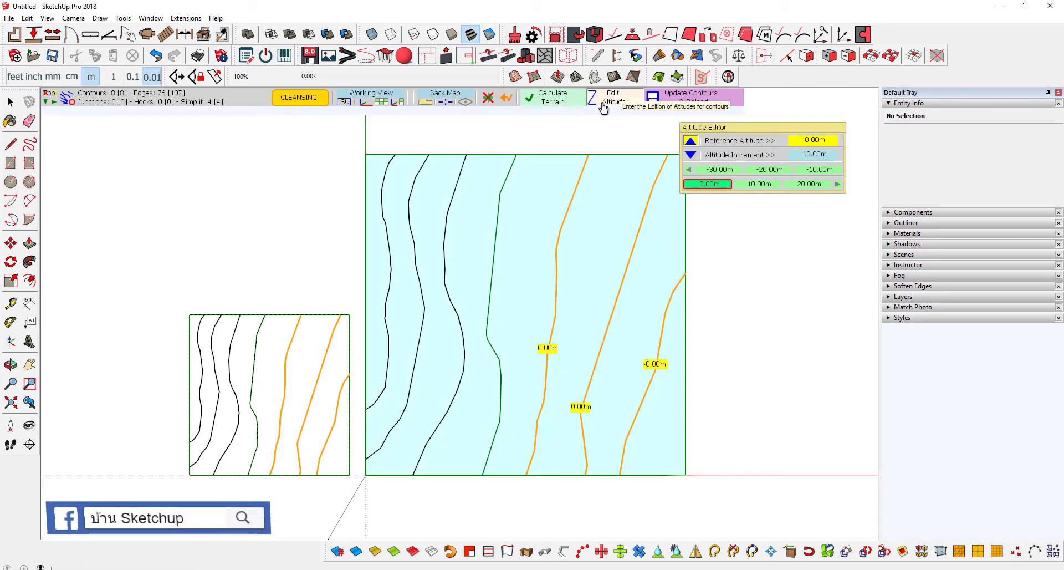
{"action": "left_click", "coordinate": [813, 157]}
{"action": "type", "text": ".5"}
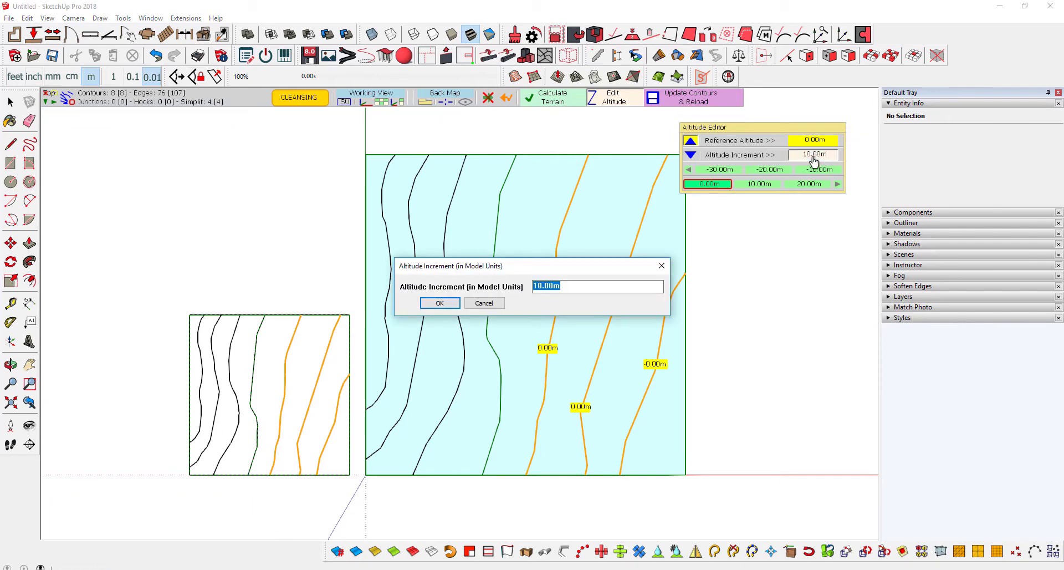
{"action": "left_click", "coordinate": [439, 304]}
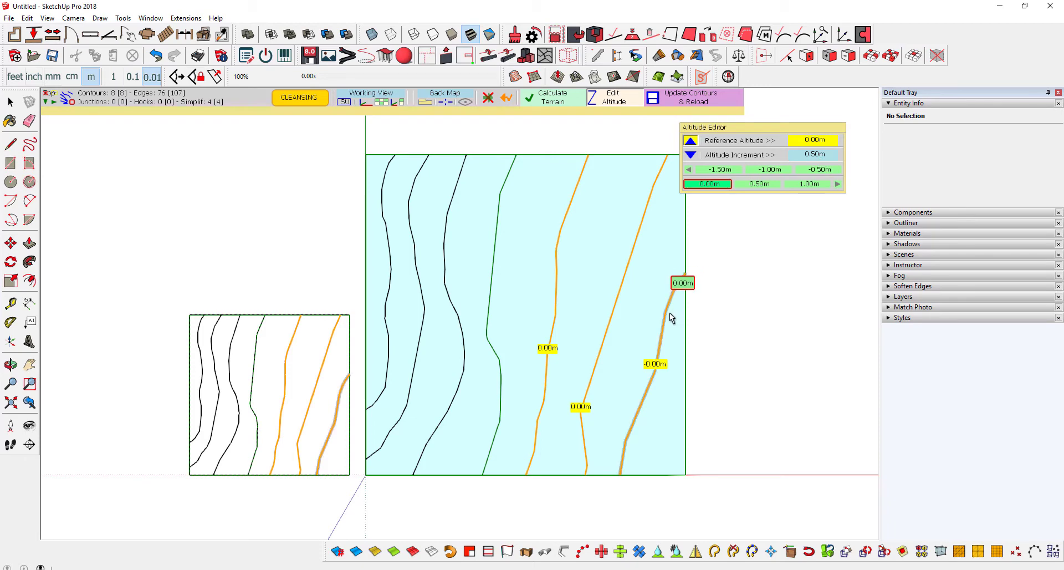
- Assign contour altitudes from 0.00m up to 3.50m and calculate the terrain
{"action": "key", "text": "Up"}
{"action": "left_click", "coordinate": [622, 284]}
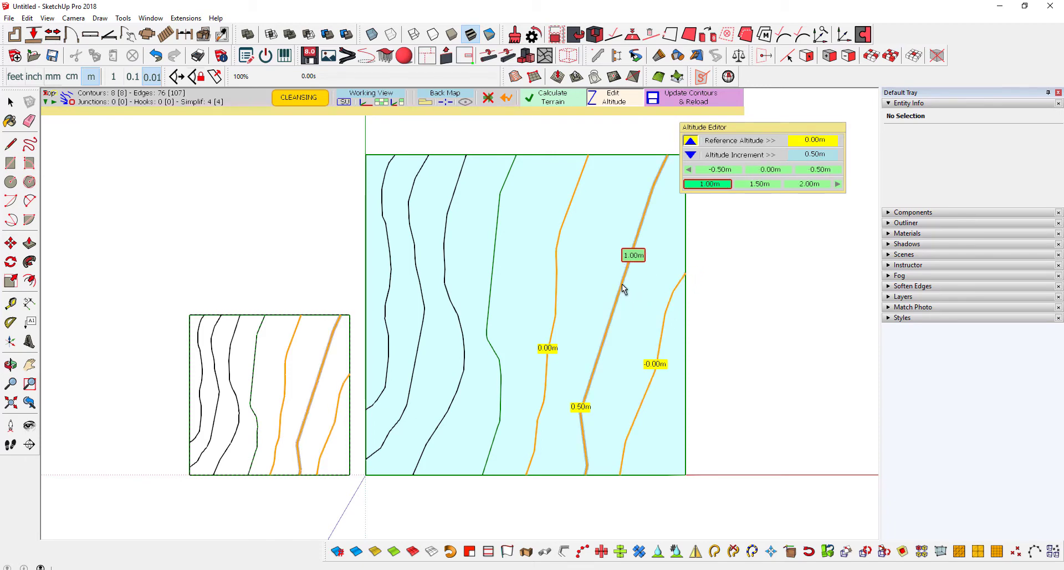
{"action": "left_click", "coordinate": [495, 242]}
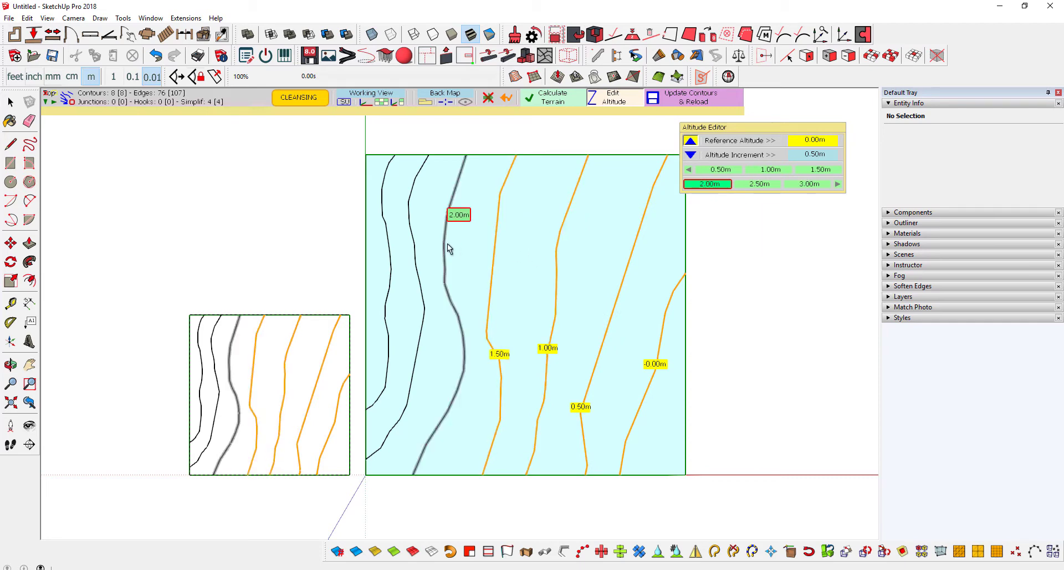
{"action": "left_click", "coordinate": [447, 244]}
{"action": "left_click", "coordinate": [415, 256]}
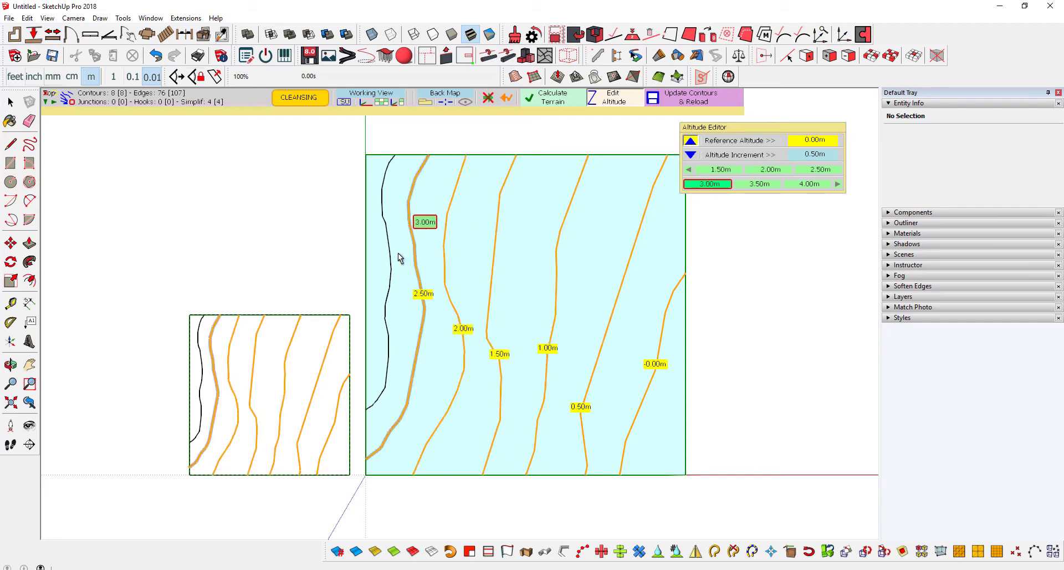
{"action": "left_click", "coordinate": [390, 257]}
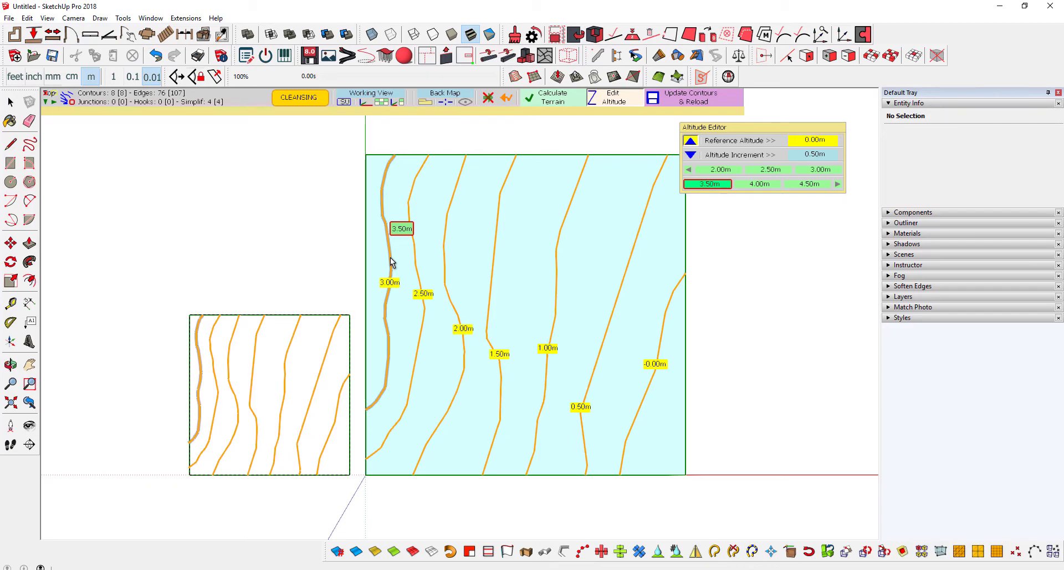
{"action": "key", "text": "Return"}
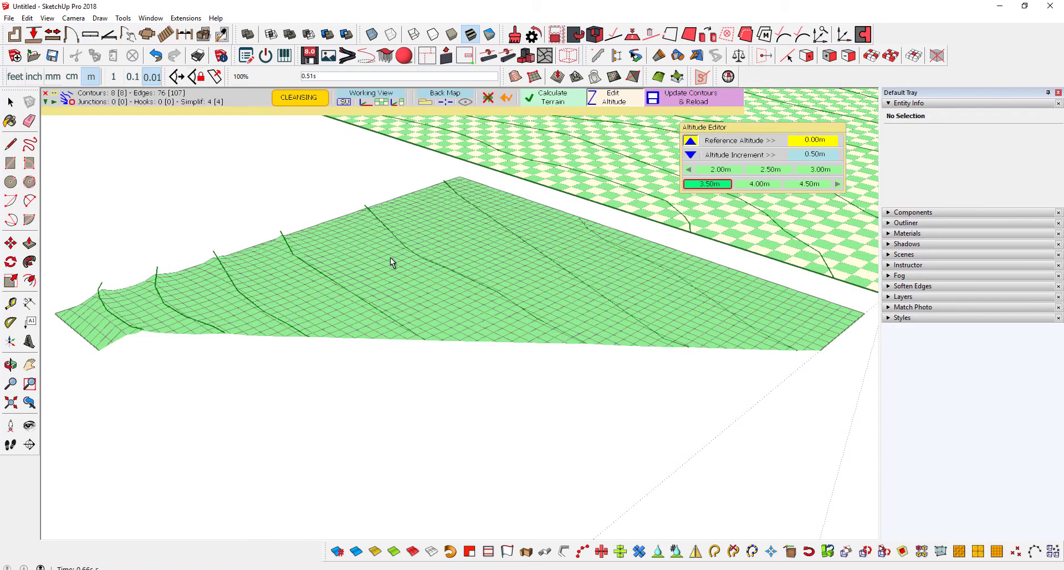
- Change the TopoShaper terrain grid to 25 x 25
{"action": "mouse_move", "coordinate": [438, 264]}
{"action": "middle_mouse_down"}
{"action": "mouse_move", "coordinate": [458, 251]}
{"action": "mouse_move", "coordinate": [433, 306]}
{"action": "mouse_move", "coordinate": [439, 321]}
{"action": "middle_mouse_up"}
{"action": "scroll", "coordinate": [439, 321], "scroll_direction": "up", "scroll_amount": 2}
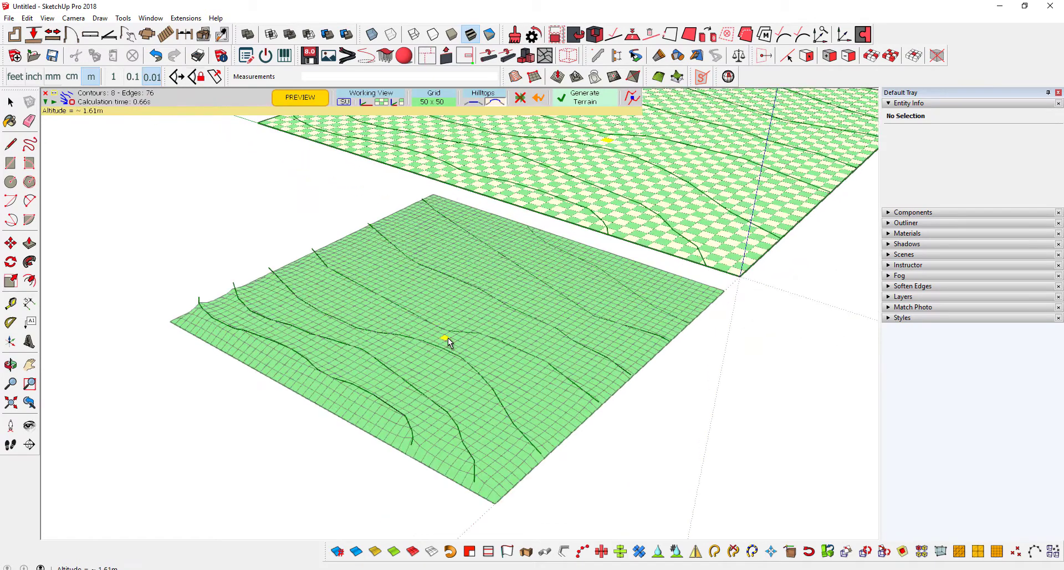
{"action": "scroll", "coordinate": [451, 344], "scroll_direction": "up", "scroll_amount": 2}
{"action": "scroll", "coordinate": [478, 361], "scroll_direction": "up", "scroll_amount": 1}
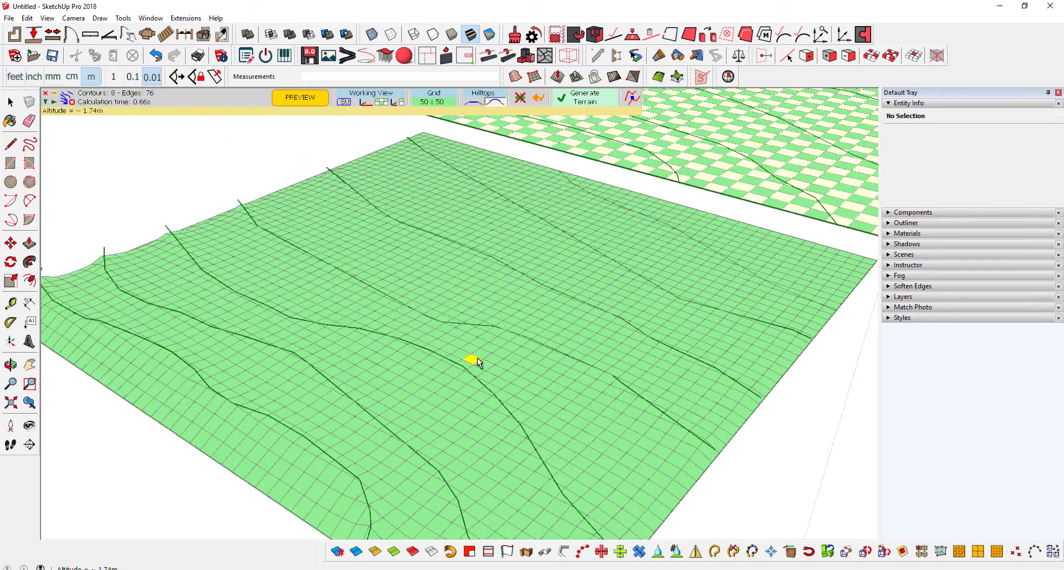
{"action": "left_click", "coordinate": [436, 103]}
{"action": "type", "text": "25"}
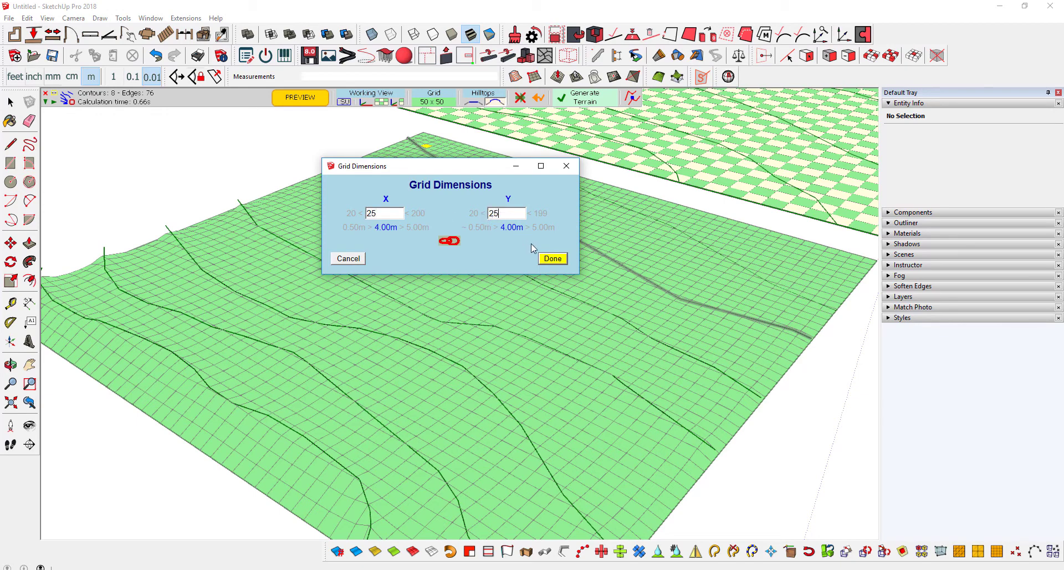
{"action": "left_click", "coordinate": [552, 259]}
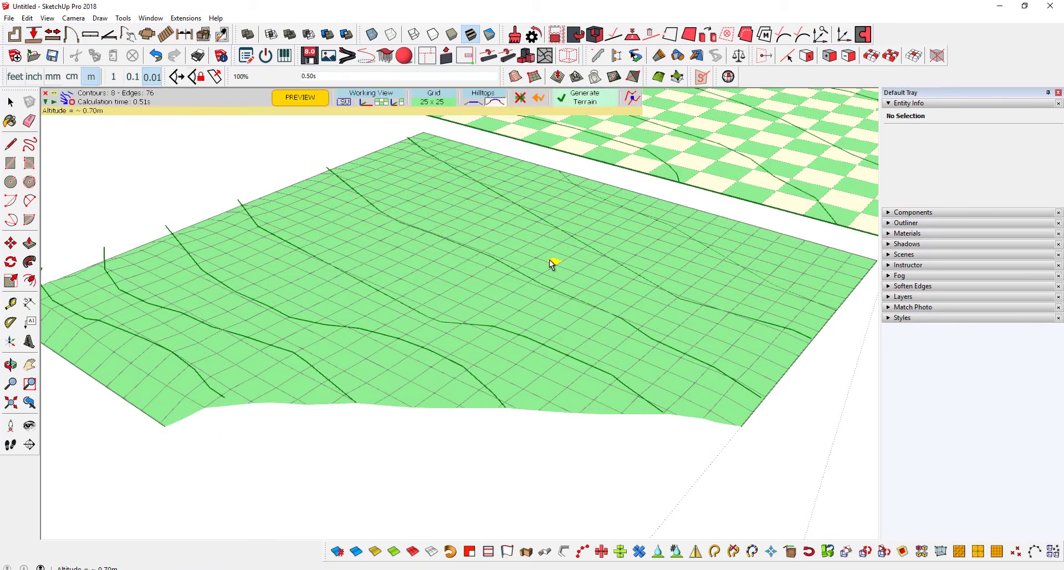
- Generate the green triangulated terrain mesh and orbit around to inspect it
{"action": "mouse_move", "coordinate": [545, 244]}
{"action": "middle_mouse_down"}
{"action": "mouse_move", "coordinate": [495, 318]}
{"action": "mouse_move", "coordinate": [509, 299]}
{"action": "middle_mouse_up"}
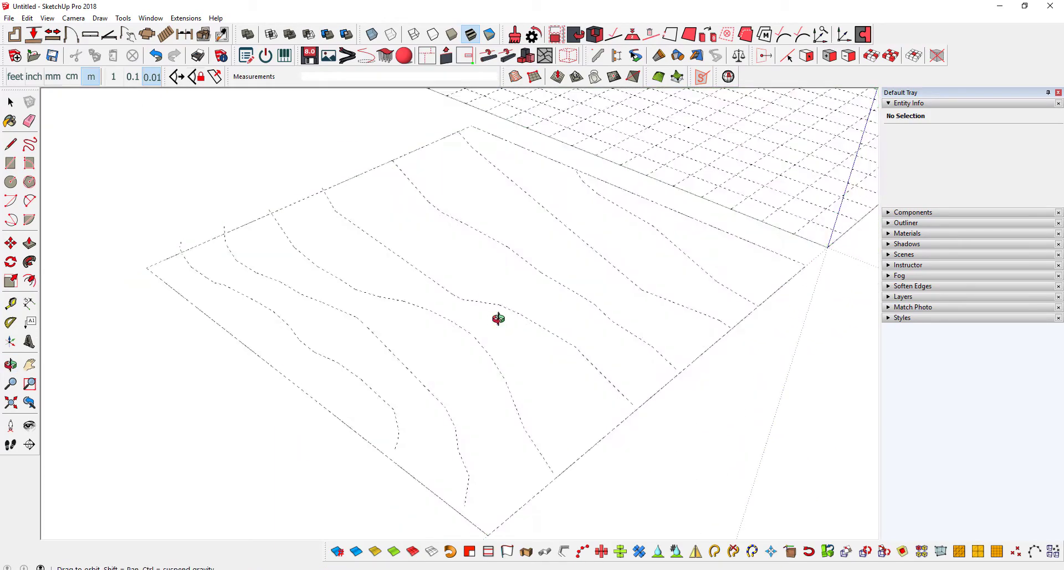
{"action": "middle_click_drag", "start_coordinate": [500, 343], "coordinate": [505, 433]}
{"action": "scroll", "coordinate": [506, 433], "scroll_direction": "up", "scroll_amount": 1}
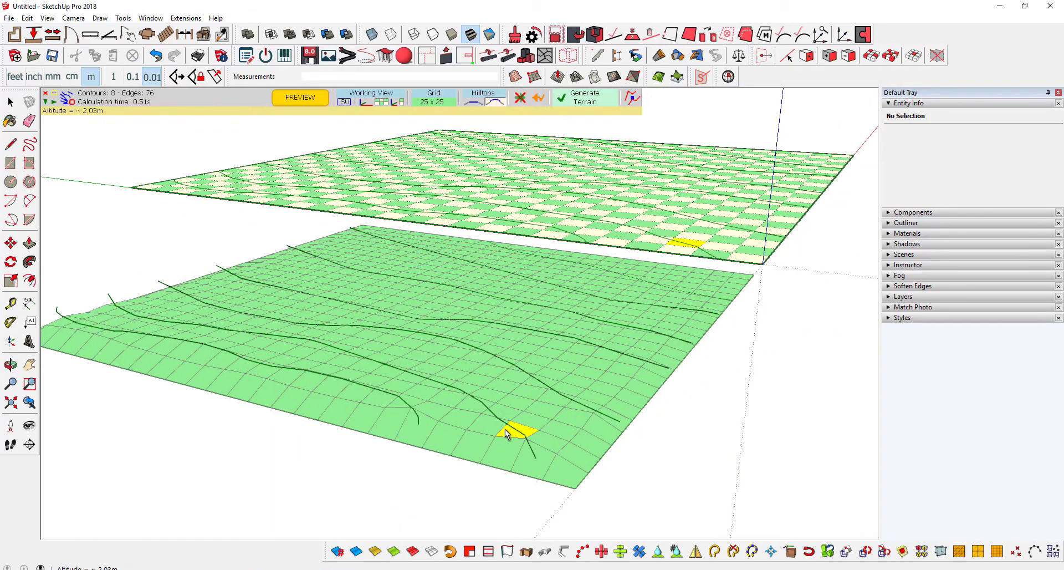
{"action": "key", "text": "Return"}
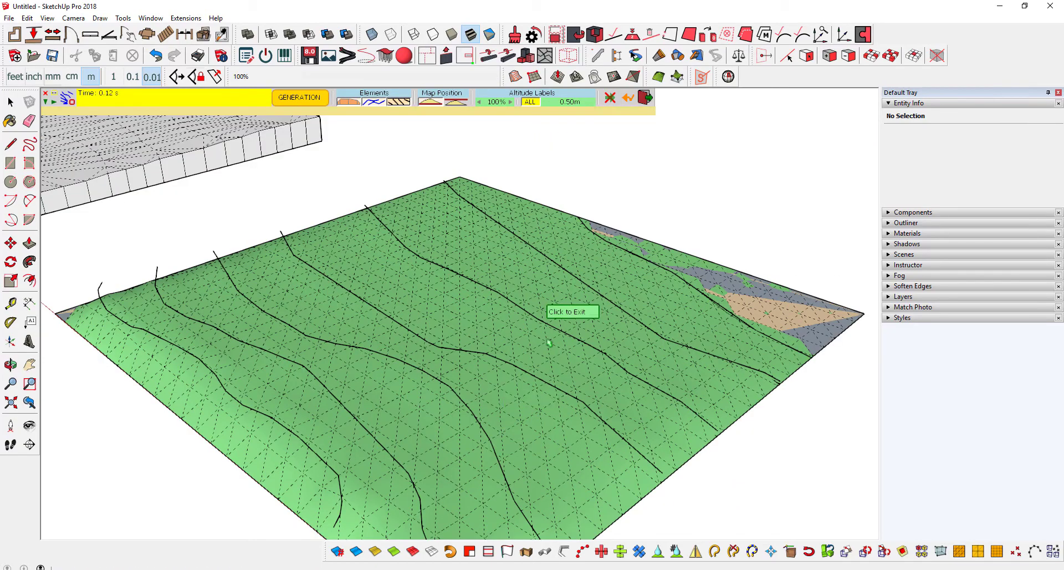
{"action": "mouse_move", "coordinate": [548, 304]}
{"action": "middle_mouse_down"}
{"action": "mouse_move", "coordinate": [756, 196]}
{"action": "mouse_move", "coordinate": [777, 292]}
{"action": "middle_mouse_up"}
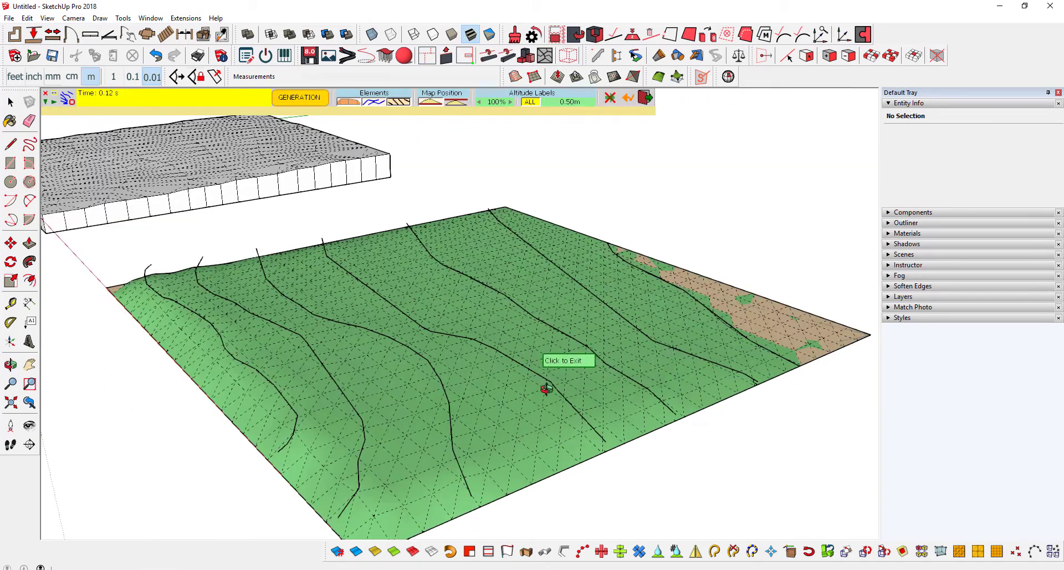
{"action": "mouse_move", "coordinate": [543, 387]}
{"action": "middle_mouse_down"}
{"action": "mouse_move", "coordinate": [632, 428]}
{"action": "mouse_move", "coordinate": [553, 285]}
{"action": "mouse_move", "coordinate": [409, 387]}
{"action": "mouse_move", "coordinate": [460, 377]}
{"action": "mouse_move", "coordinate": [423, 231]}
{"action": "mouse_move", "coordinate": [431, 310]}
{"action": "mouse_move", "coordinate": [339, 368]}
{"action": "mouse_move", "coordinate": [565, 397]}
{"action": "mouse_move", "coordinate": [553, 373]}
{"action": "mouse_move", "coordinate": [570, 321]}
{"action": "mouse_move", "coordinate": [612, 320]}
{"action": "middle_mouse_up"}
{"action": "middle_click_drag", "start_coordinate": [479, 358], "coordinate": [504, 360]}
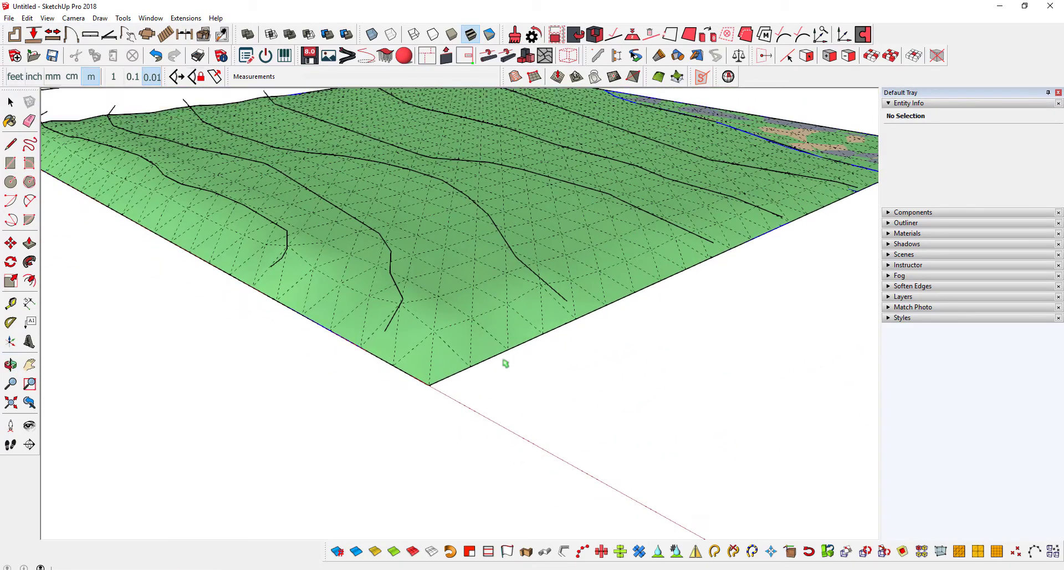
- Undo the green mesh and erase the grey face's right, bottom and left boundary edges
{"action": "key", "text": "ctrl+z"}
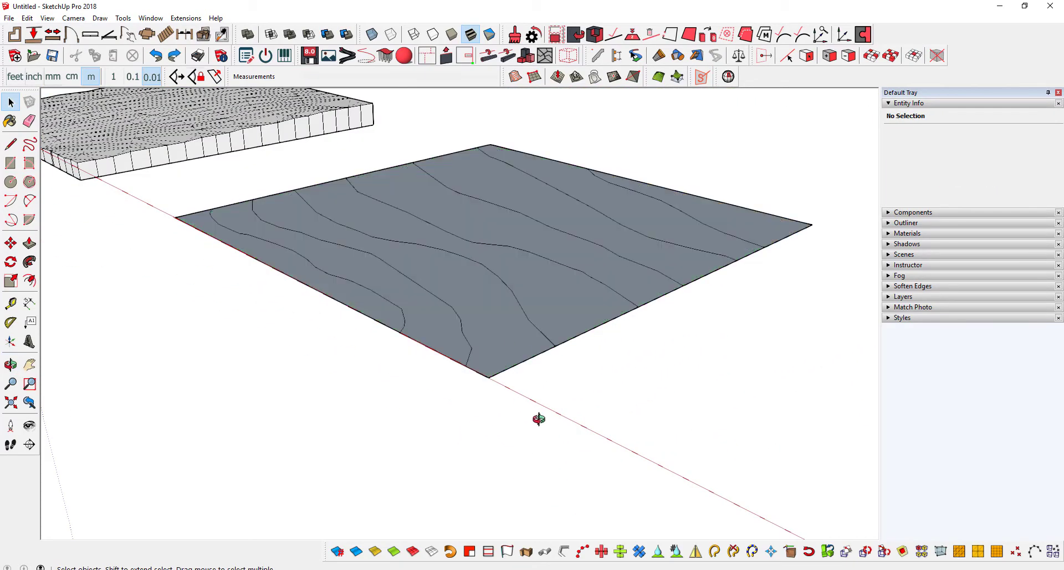
{"action": "mouse_move", "coordinate": [539, 419]}
{"action": "middle_mouse_down"}
{"action": "mouse_move", "coordinate": [586, 418]}
{"action": "mouse_move", "coordinate": [617, 434]}
{"action": "middle_mouse_up"}
{"action": "scroll", "coordinate": [617, 434], "scroll_direction": "up", "scroll_amount": 3}
{"action": "key", "text": "e"}
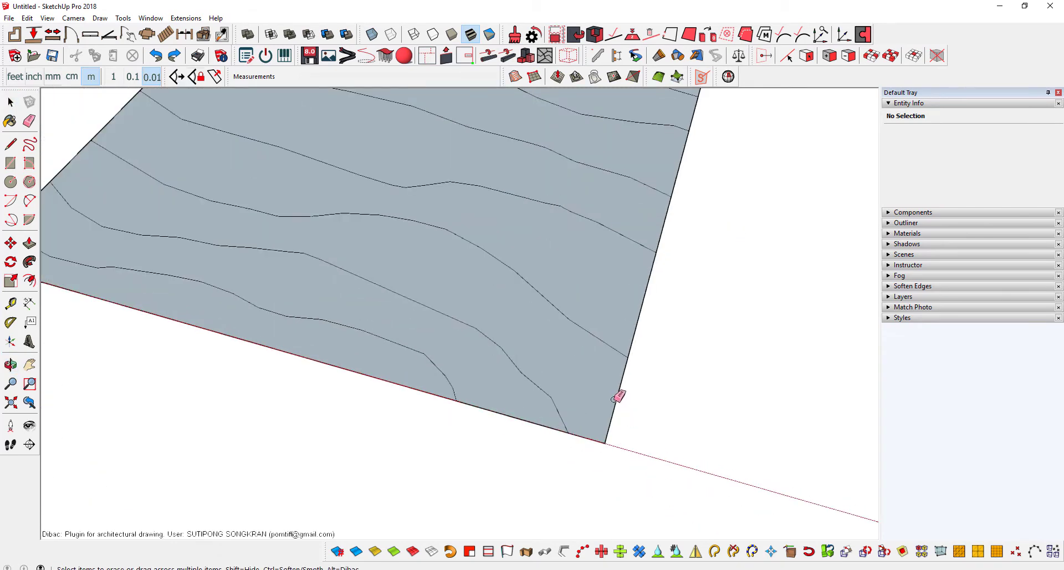
{"action": "left_click", "coordinate": [614, 399]}
{"action": "left_click_drag", "start_coordinate": [527, 427], "coordinate": [584, 448]}
{"action": "scroll", "coordinate": [622, 432], "scroll_direction": "down", "scroll_amount": 2}
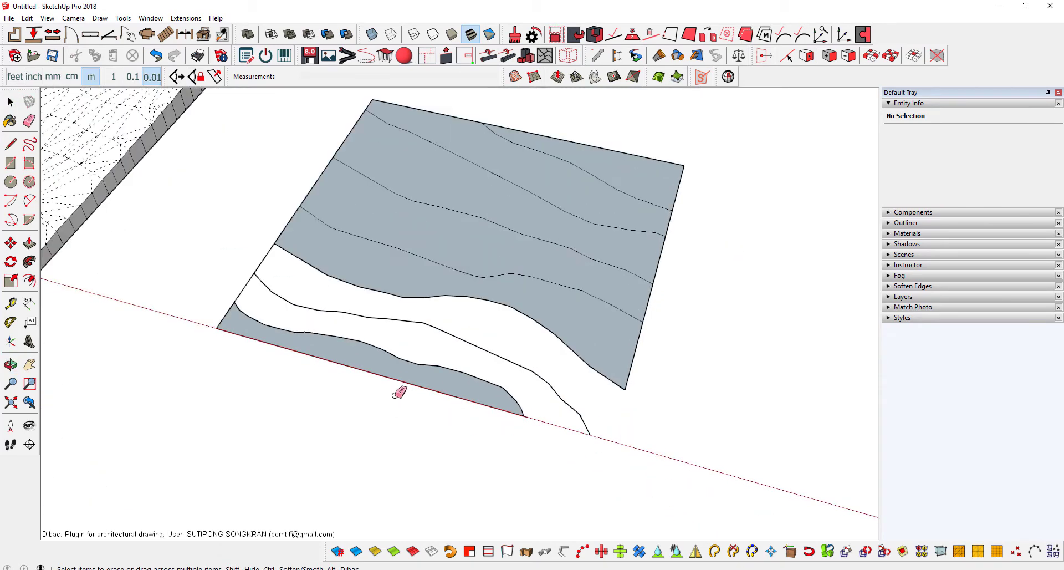
{"action": "left_click", "coordinate": [394, 382]}
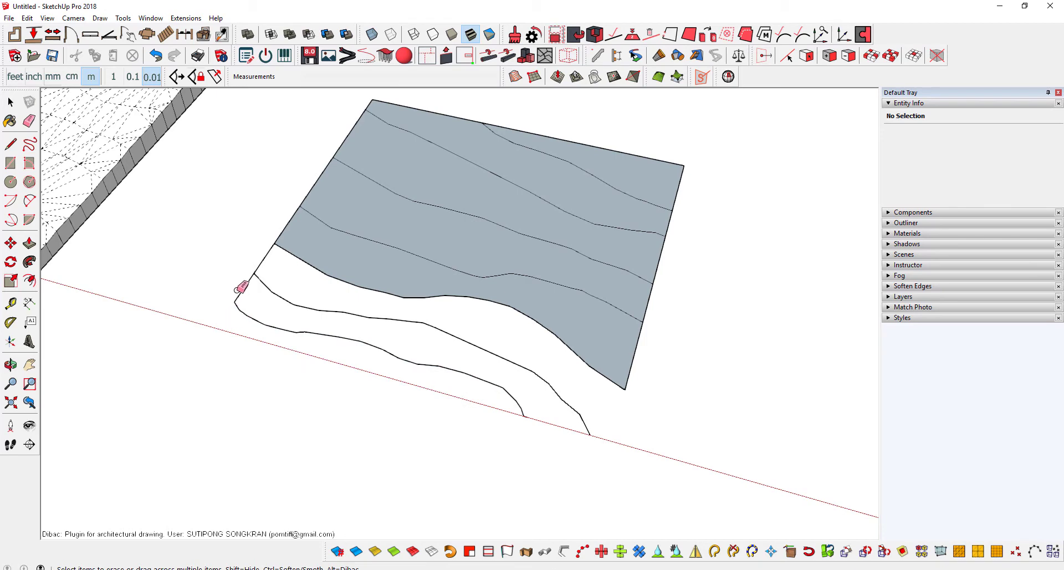
{"action": "left_click", "coordinate": [280, 232]}
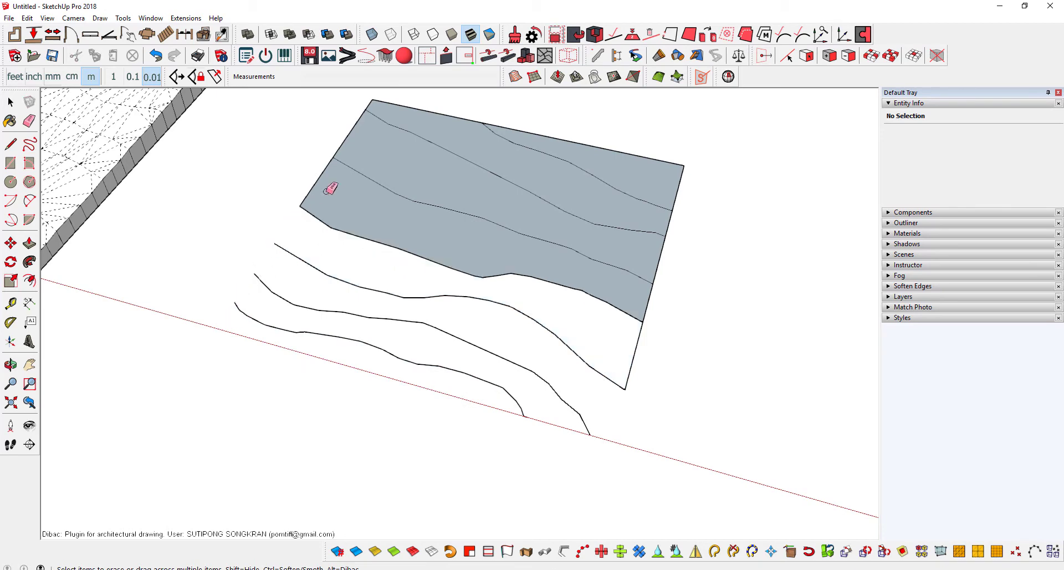
{"action": "left_click", "coordinate": [339, 159]}
- Erase the top-left boundary edge and the leftover grey triangle
{"action": "mouse_move", "coordinate": [339, 159]}
{"action": "middle_mouse_down"}
{"action": "mouse_move", "coordinate": [434, 226]}
{"action": "mouse_move", "coordinate": [410, 120]}
{"action": "middle_mouse_up"}
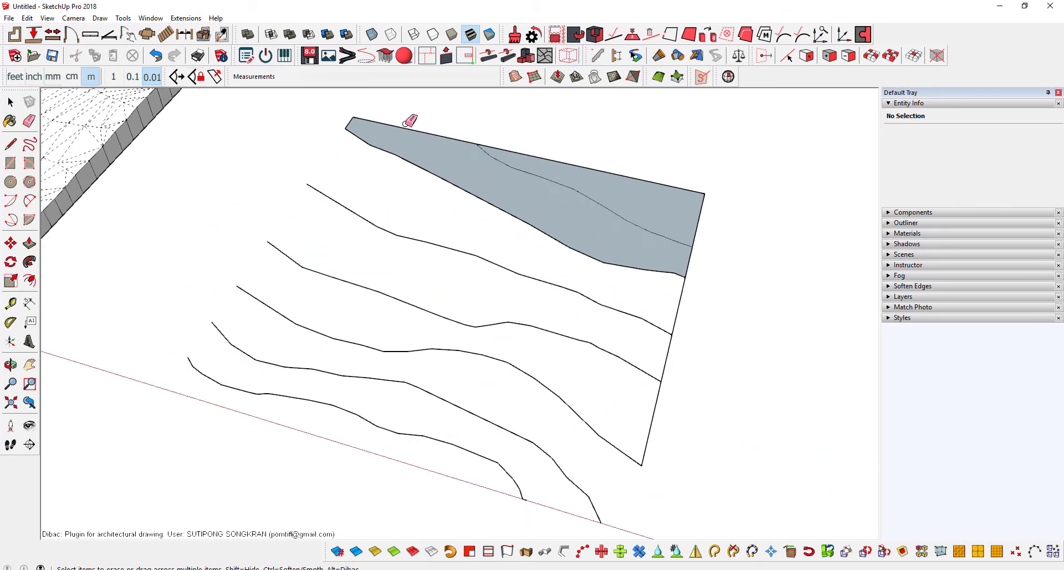
{"action": "left_click", "coordinate": [350, 113]}
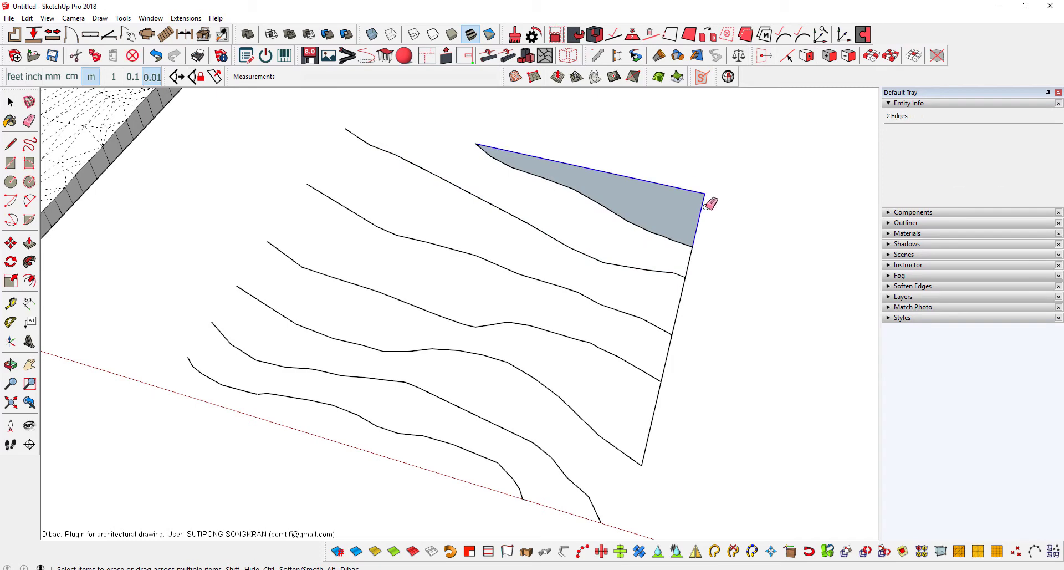
{"action": "left_click", "coordinate": [594, 173]}
{"action": "scroll", "coordinate": [613, 257], "scroll_direction": "down", "scroll_amount": 5}
{"action": "scroll", "coordinate": [612, 277], "scroll_direction": "up", "scroll_amount": 3}
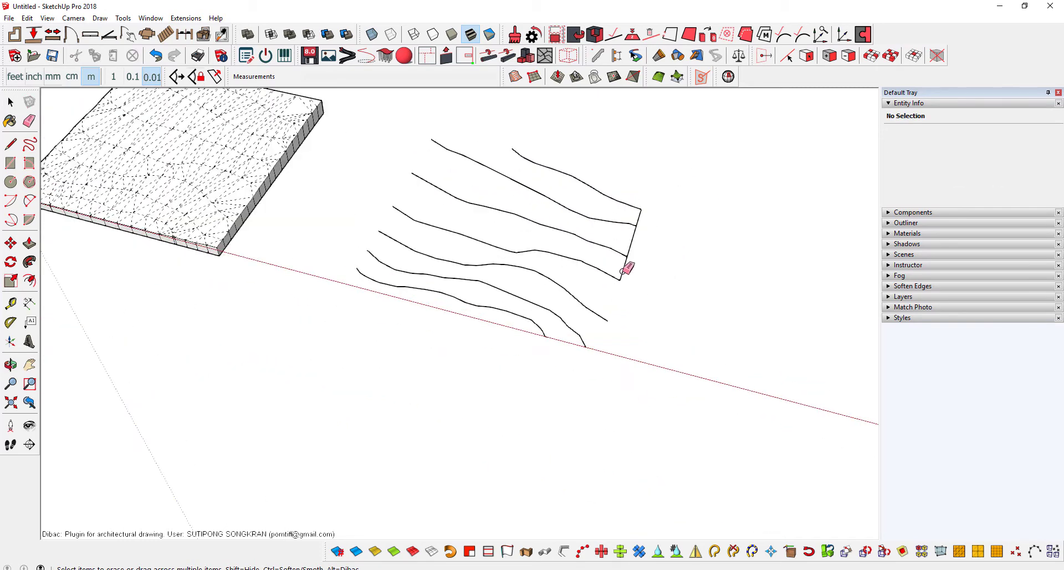
{"action": "middle_click_drag", "start_coordinate": [610, 238], "coordinate": [465, 213]}
- Window-select all the remaining bare contour lines
{"action": "key", "text": "space"}
{"action": "left_click_drag", "start_coordinate": [678, 145], "coordinate": [384, 326]}
{"action": "scroll", "coordinate": [560, 196], "scroll_direction": "up", "scroll_amount": 2}
{"action": "middle_click_drag", "start_coordinate": [560, 196], "coordinate": [683, 107]}
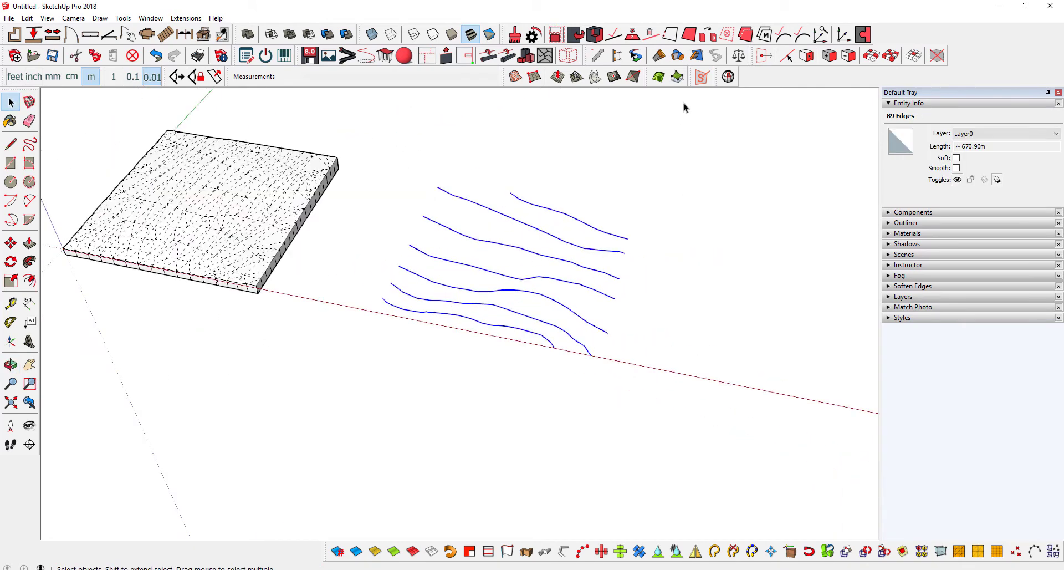
- Cleanse the selected contours and set a 0.50m altitude increment
{"action": "left_click", "coordinate": [657, 79]}
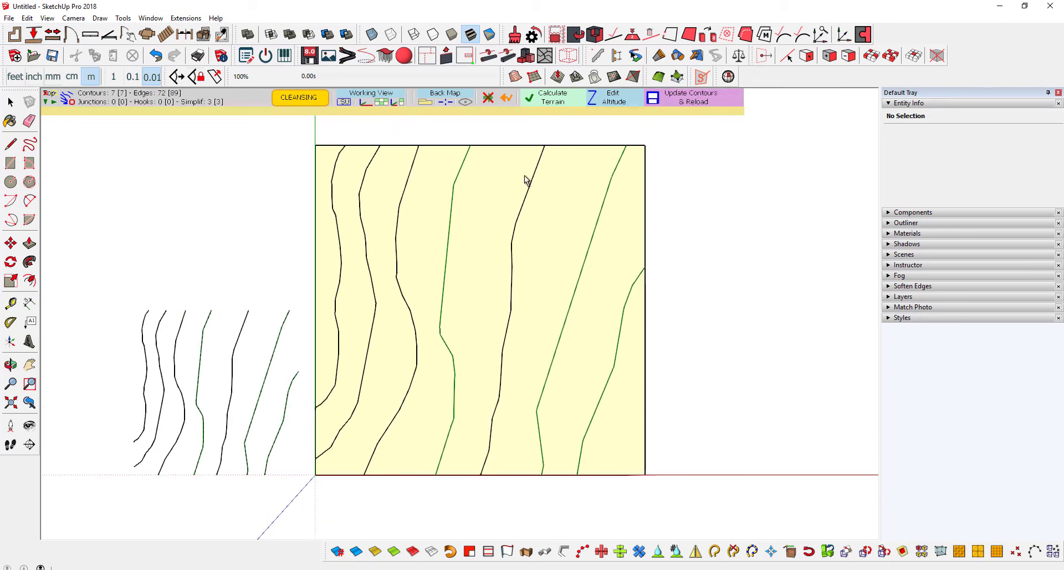
{"action": "left_click", "coordinate": [608, 101]}
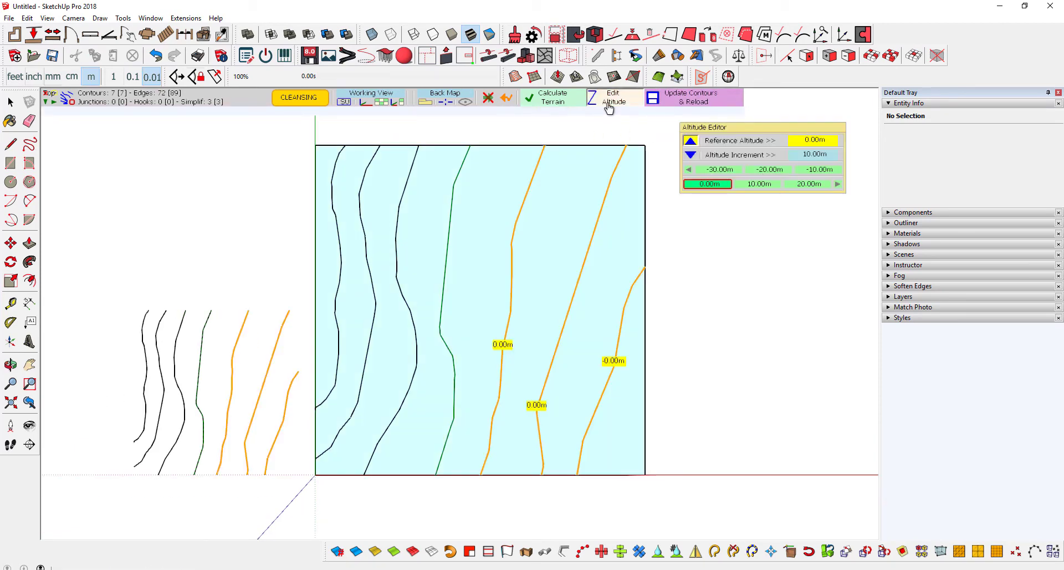
{"action": "left_click", "coordinate": [816, 158]}
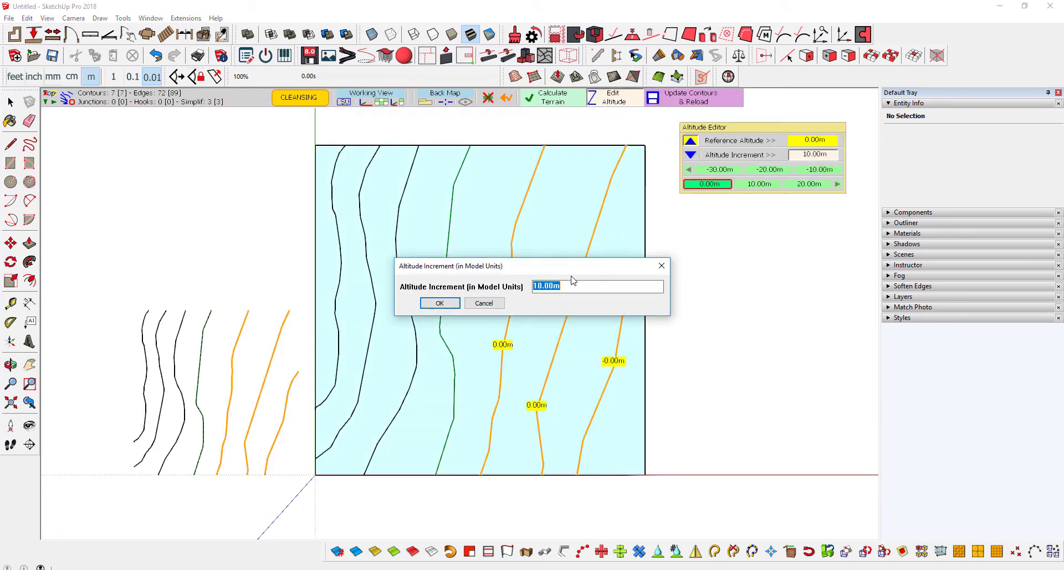
{"action": "left_click", "coordinate": [440, 303]}
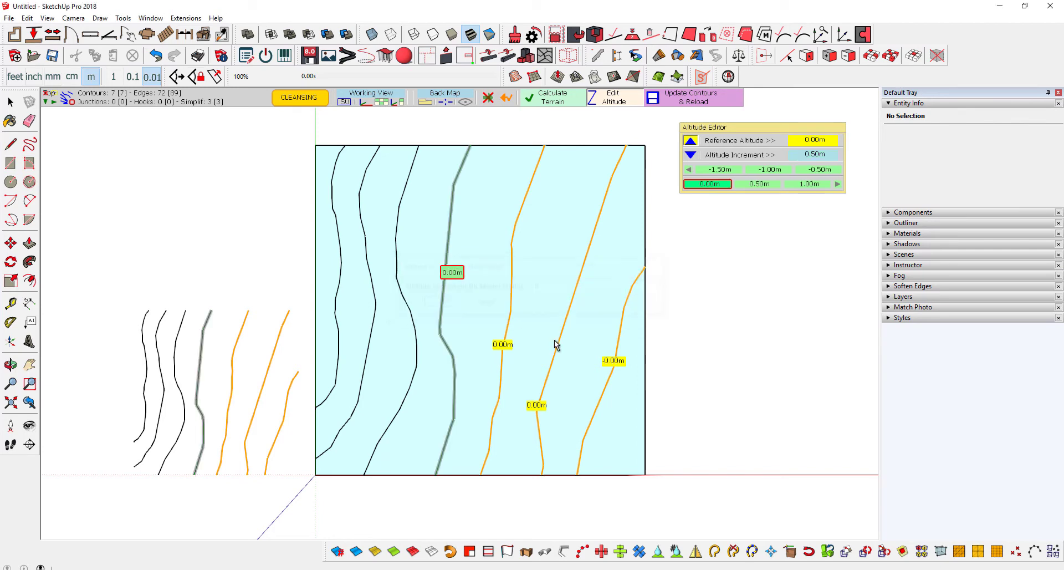
- Assign the seven contours altitudes from 0.00m to 3.00m and calculate the terrain
{"action": "left_click", "coordinate": [579, 279]}
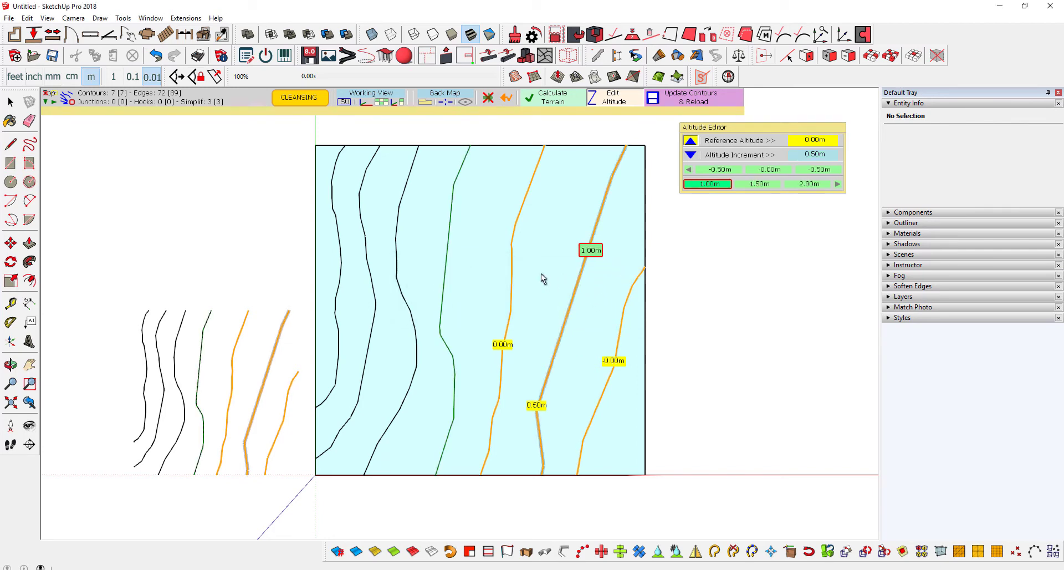
{"action": "left_click", "coordinate": [513, 256]}
{"action": "left_click", "coordinate": [451, 253]}
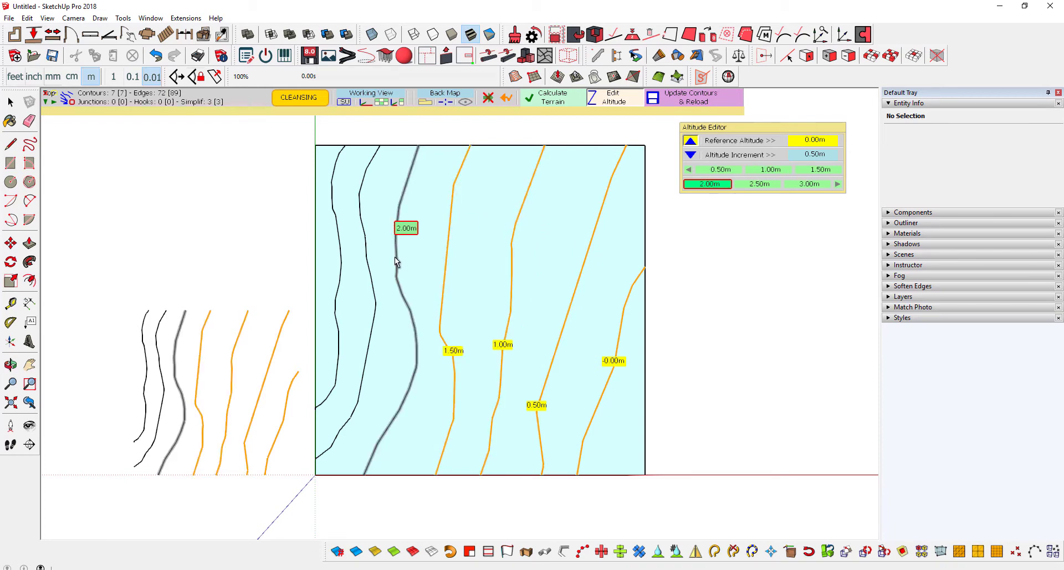
{"action": "left_click", "coordinate": [395, 257]}
{"action": "left_click", "coordinate": [372, 261]}
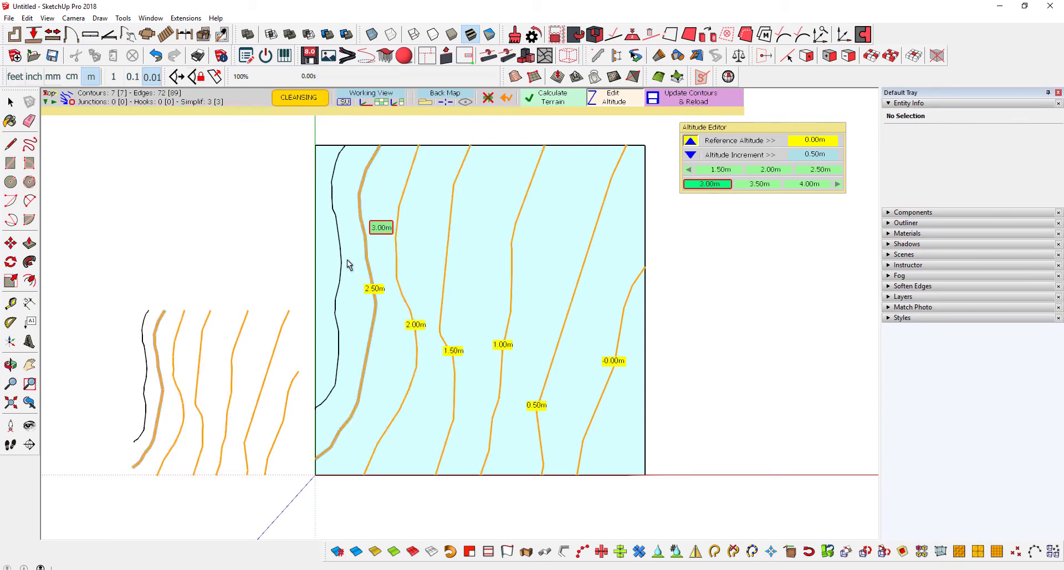
{"action": "left_click", "coordinate": [342, 260]}
{"action": "key", "text": "Return"}
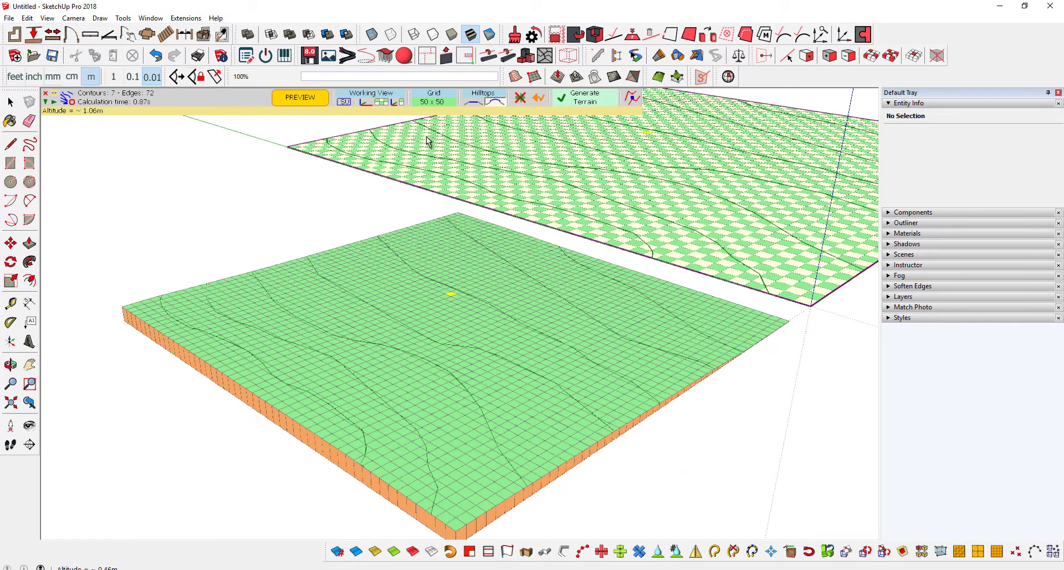
- Change the terrain grid from 50 x 50 to 25 x 25
{"action": "left_click", "coordinate": [439, 102]}
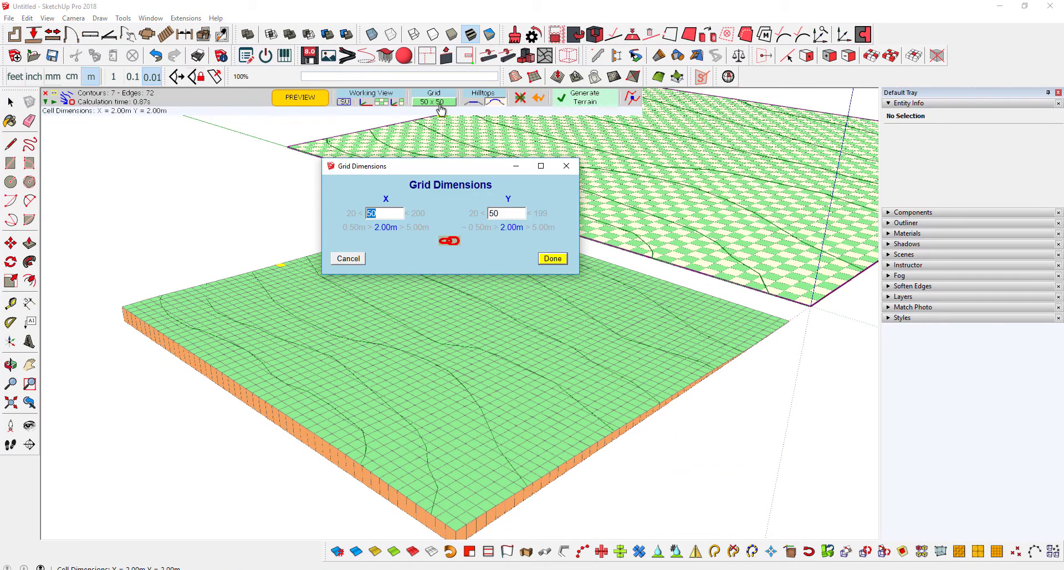
{"action": "type", "text": "5"}
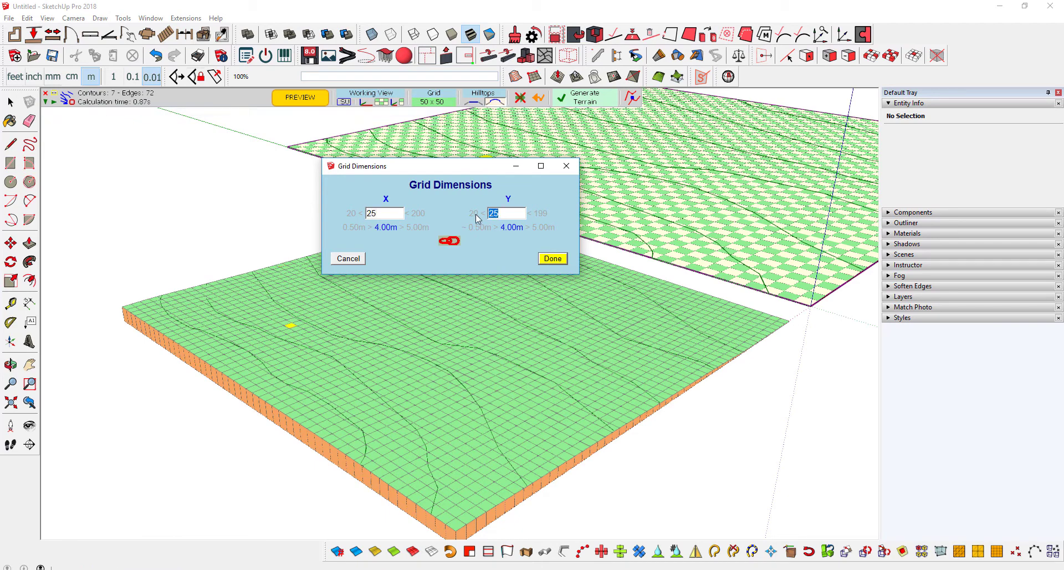
{"action": "left_click", "coordinate": [550, 261]}
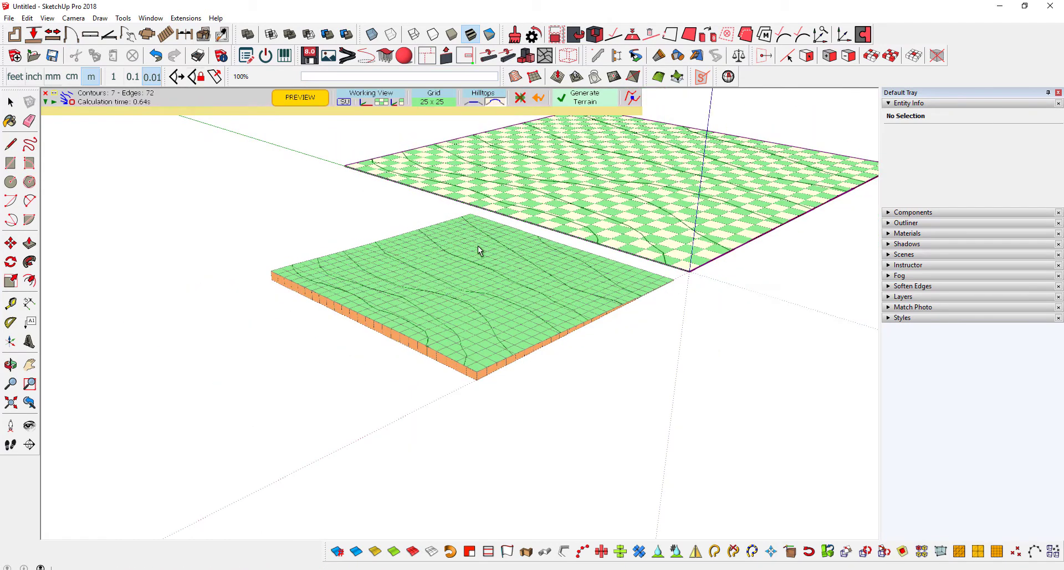
- Generate the final terrain mesh and select the green terrain group
{"action": "key", "text": "Return"}
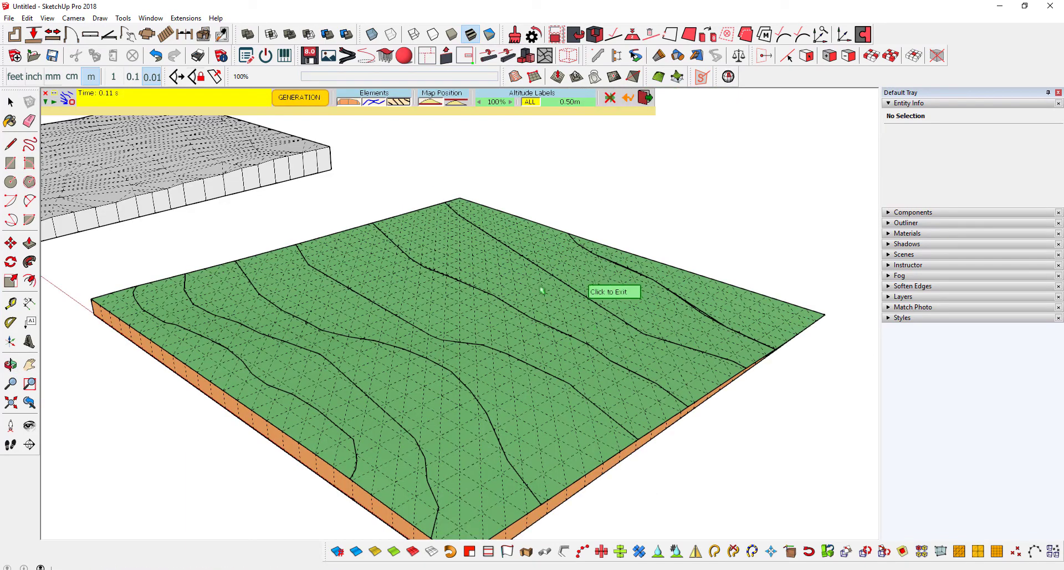
{"action": "middle_click_drag", "start_coordinate": [558, 291], "coordinate": [581, 325]}
{"action": "key", "text": "space"}
{"action": "scroll", "coordinate": [531, 338], "scroll_direction": "up", "scroll_amount": 3}
{"action": "scroll", "coordinate": [499, 363], "scroll_direction": "up", "scroll_amount": 2}
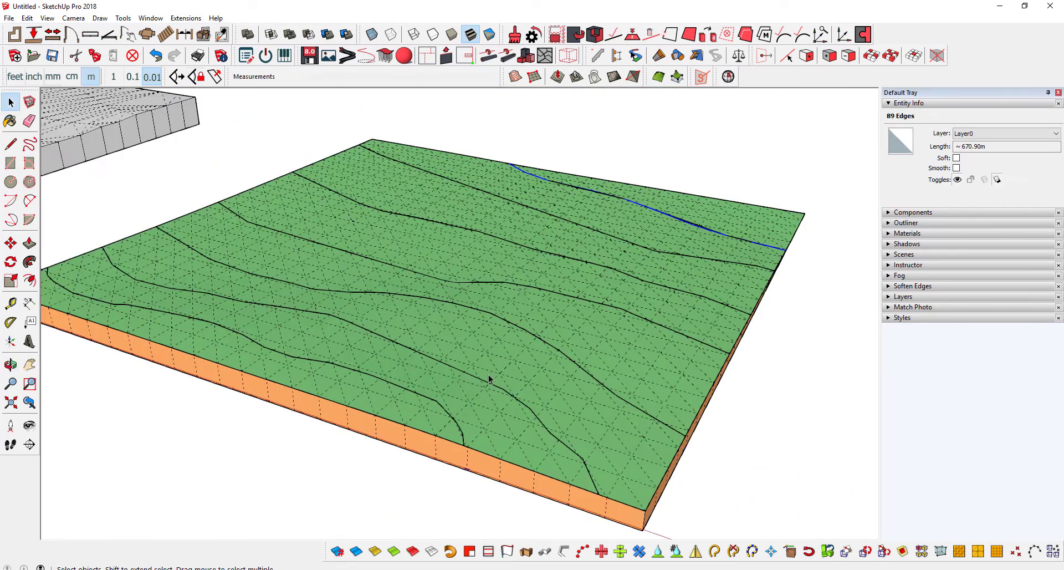
{"action": "scroll", "coordinate": [476, 385], "scroll_direction": "down", "scroll_amount": 3}
{"action": "left_click", "coordinate": [470, 381]}
{"action": "scroll", "coordinate": [482, 388], "scroll_direction": "up", "scroll_amount": 2}
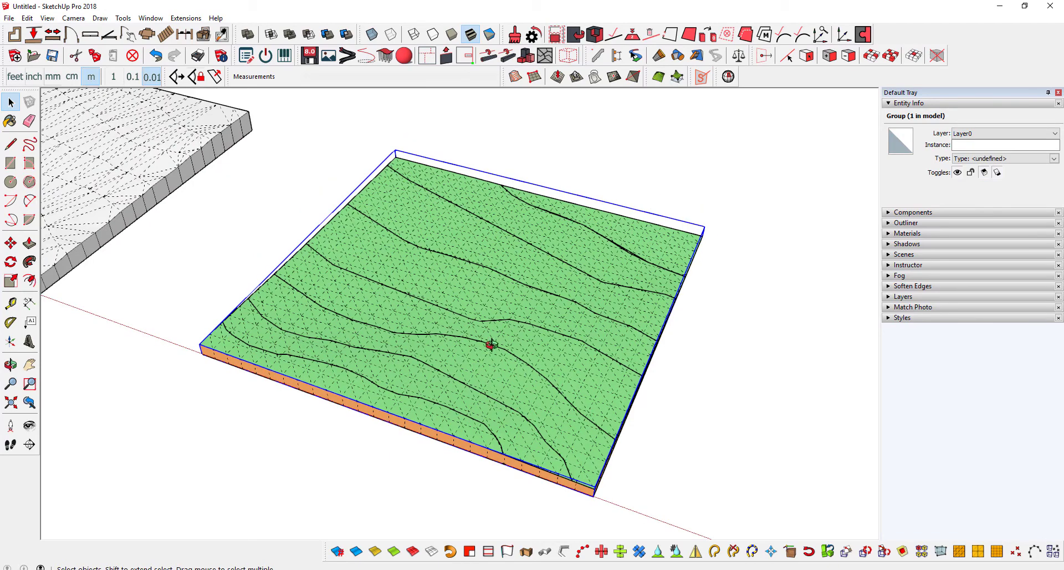
{"action": "mouse_move", "coordinate": [490, 347]}
{"action": "middle_mouse_down"}
{"action": "mouse_move", "coordinate": [413, 297]}
{"action": "mouse_move", "coordinate": [411, 267]}
{"action": "middle_mouse_up"}
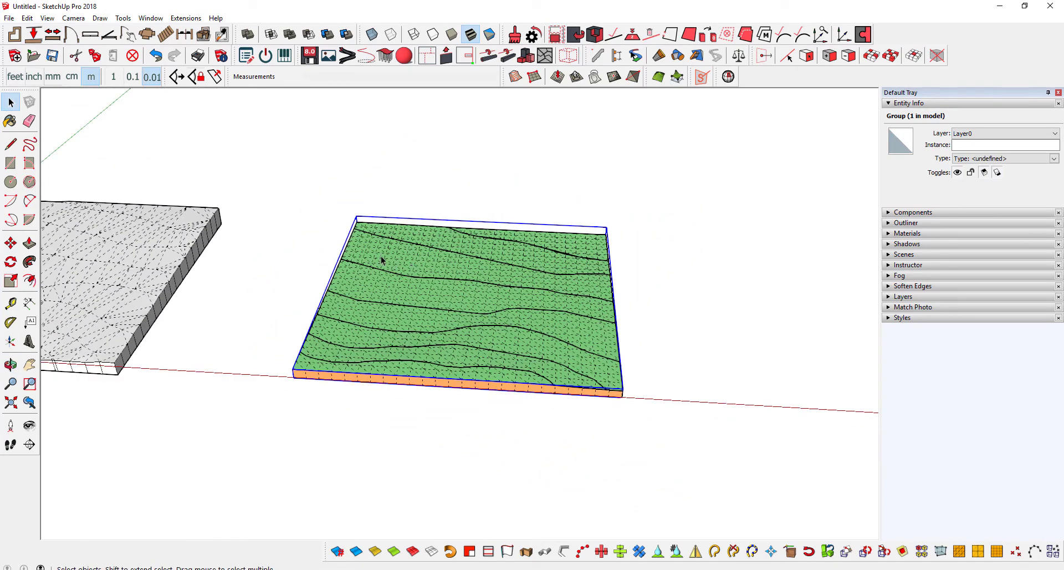
{"action": "scroll", "coordinate": [381, 260], "scroll_direction": "down", "scroll_amount": 3}
- Move the terrain group off to the right of the contour lines
{"action": "key", "text": "m"}
{"action": "left_click", "coordinate": [395, 343]}
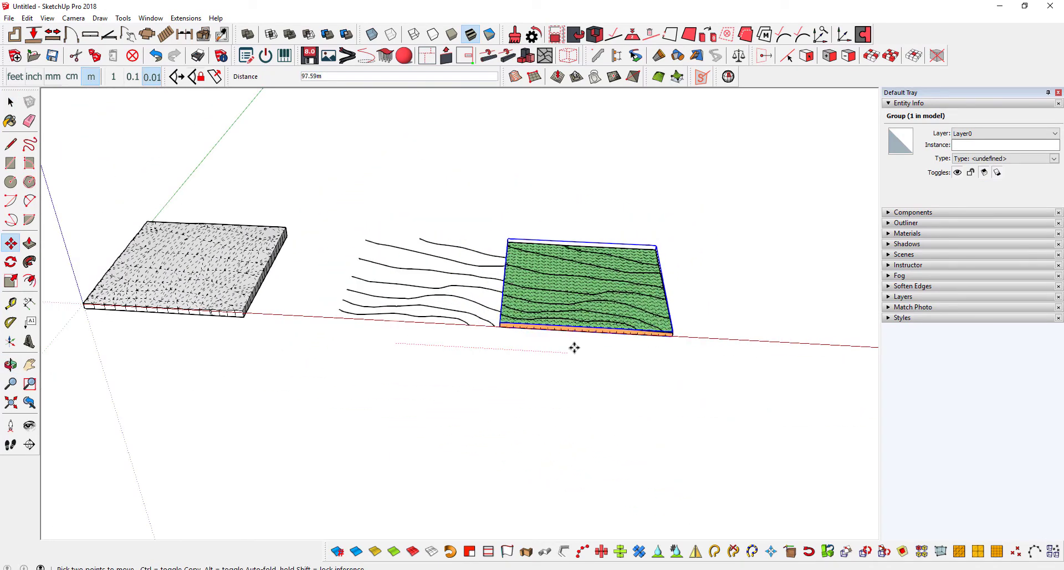
{"action": "key", "text": "space"}
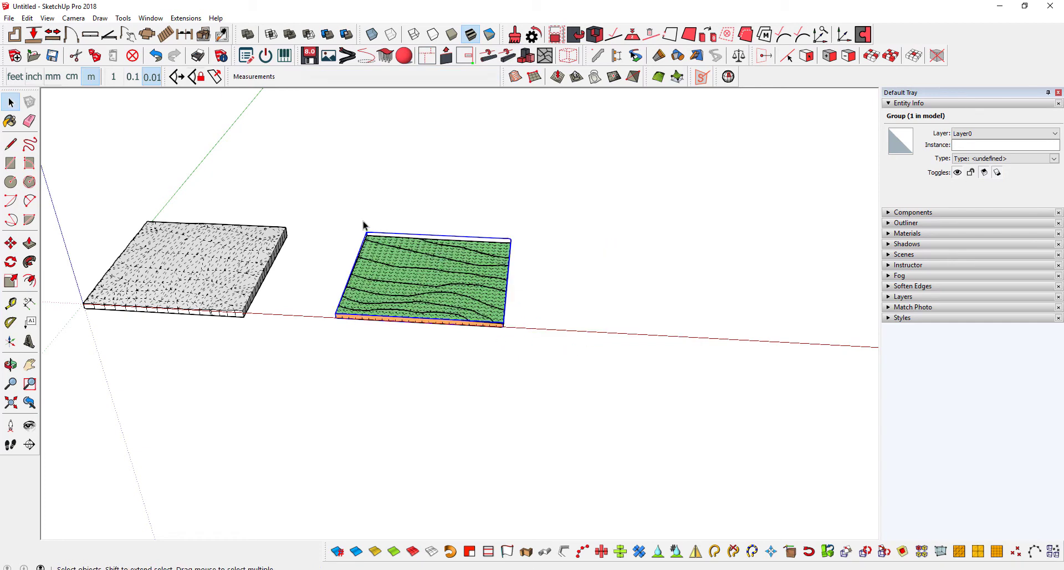
{"action": "scroll", "coordinate": [418, 307], "scroll_direction": "down", "scroll_amount": 2}
{"action": "key", "text": "m"}
{"action": "left_click", "coordinate": [463, 347]}
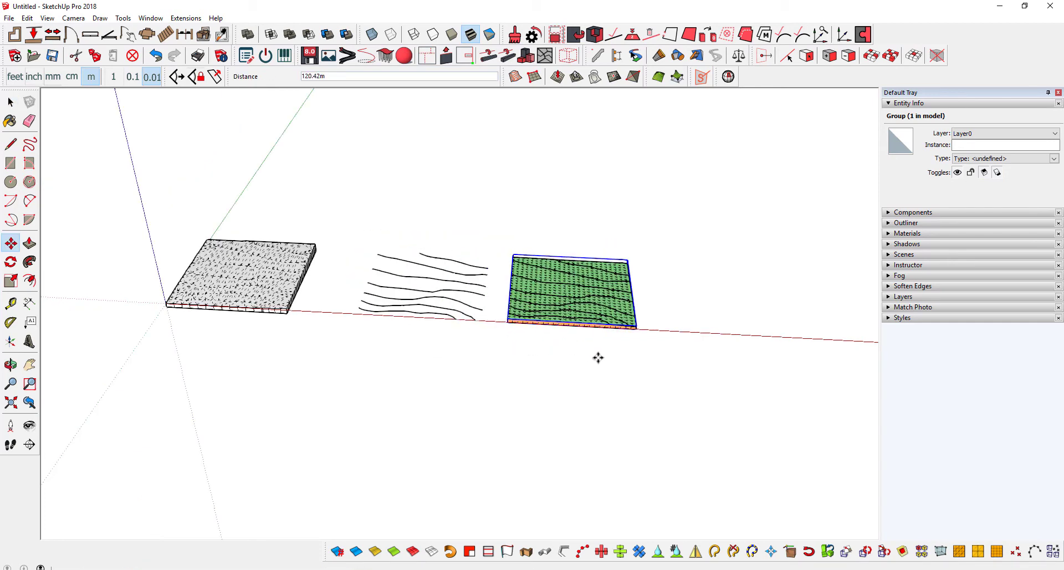
{"action": "left_click", "coordinate": [598, 359]}
{"action": "key", "text": "space"}
- Delete the leftover loose contour lines
{"action": "left_click_drag", "start_coordinate": [488, 349], "coordinate": [495, 350]}
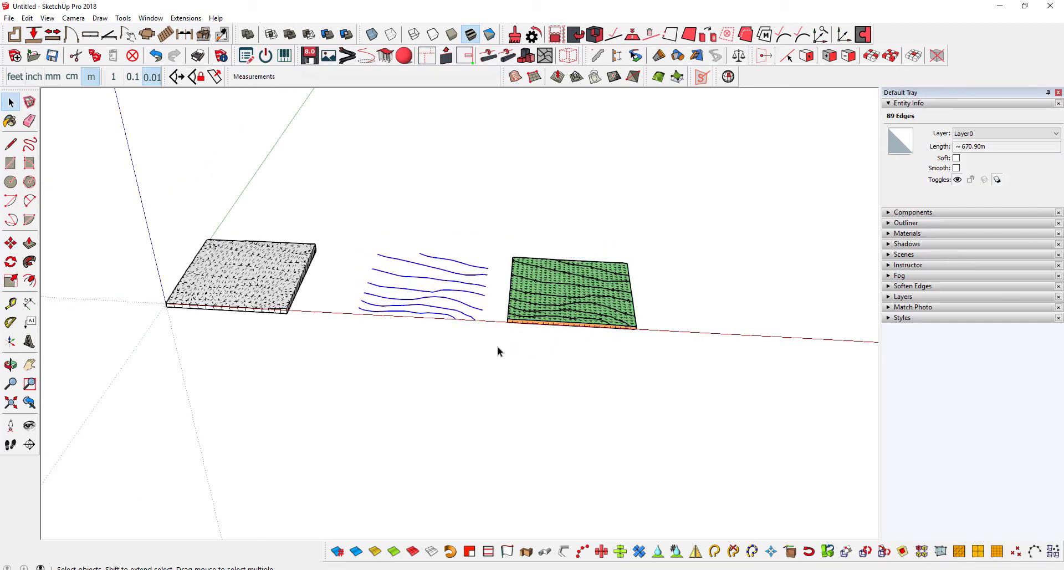
{"action": "key", "text": "Delete"}
{"action": "left_click", "coordinate": [525, 319]}
{"action": "scroll", "coordinate": [533, 355], "scroll_direction": "up", "scroll_amount": 2}
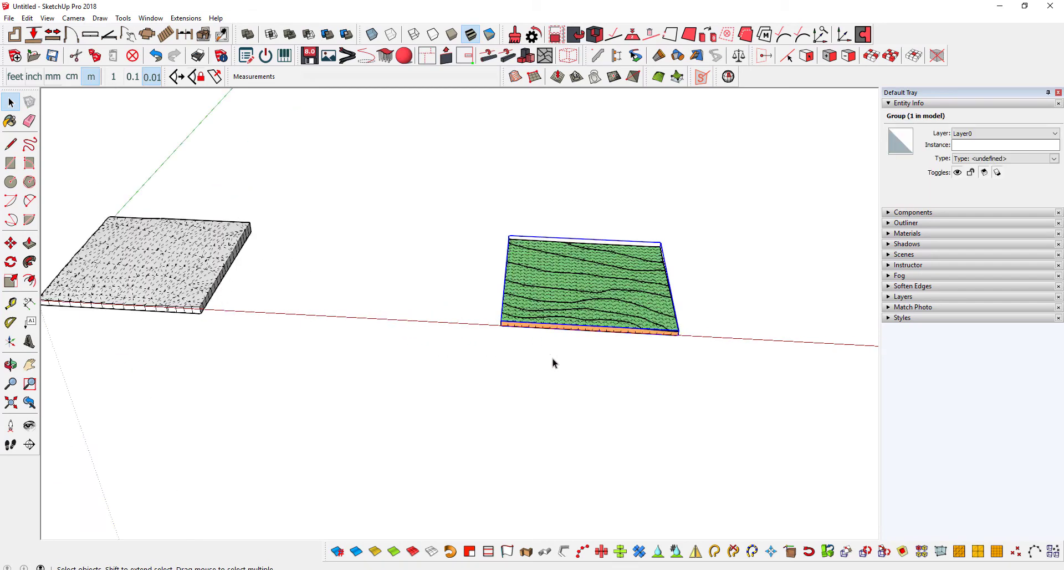
- Move the green terrain group next to the grey slab and inspect its surface
{"action": "key", "text": "m"}
{"action": "left_click", "coordinate": [527, 354]}
{"action": "left_click", "coordinate": [162, 254]}
{"action": "scroll", "coordinate": [205, 281], "scroll_direction": "up", "scroll_amount": 2}
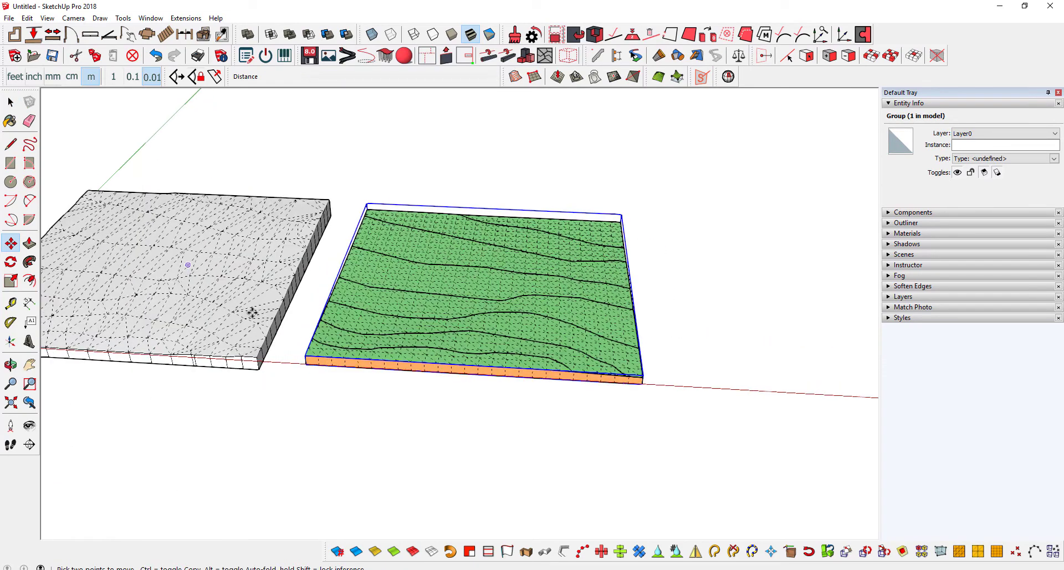
{"action": "scroll", "coordinate": [316, 360], "scroll_direction": "up", "scroll_amount": 3}
{"action": "key", "text": "space"}
{"action": "middle_click_drag", "start_coordinate": [335, 375], "coordinate": [321, 296]}
{"action": "scroll", "coordinate": [343, 316], "scroll_direction": "up", "scroll_amount": 3}
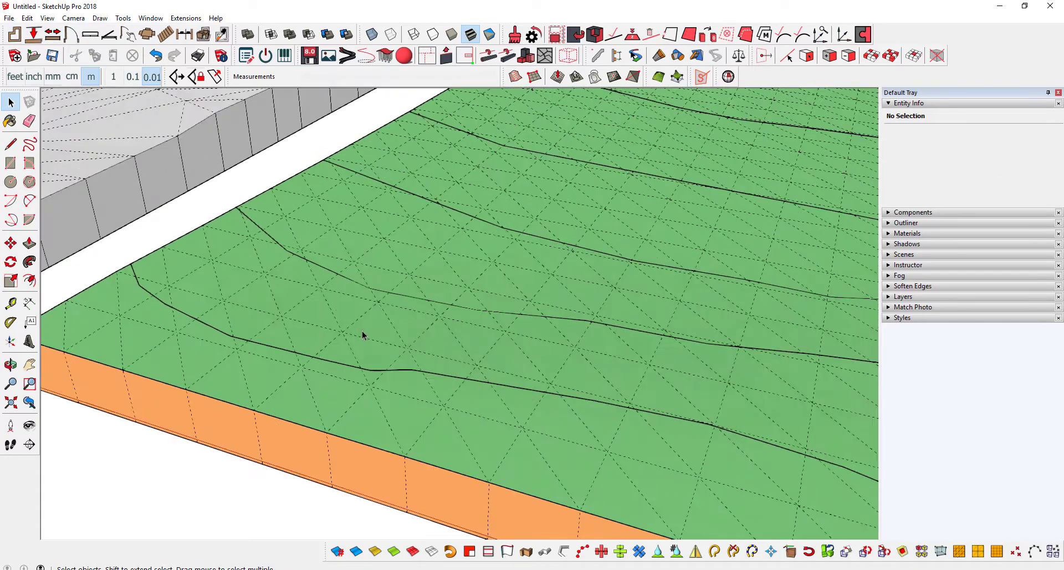
{"action": "mouse_move", "coordinate": [363, 332]}
{"action": "middle_mouse_down"}
{"action": "mouse_move", "coordinate": [449, 276]}
{"action": "mouse_move", "coordinate": [339, 281]}
{"action": "middle_mouse_up"}
{"action": "scroll", "coordinate": [434, 282], "scroll_direction": "down", "scroll_amount": 5}
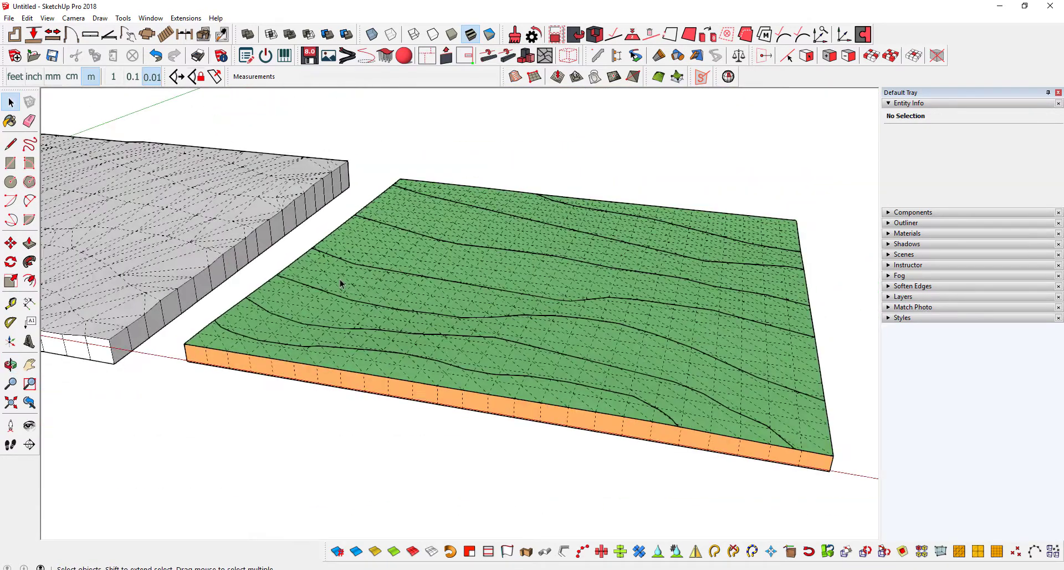
{"action": "scroll", "coordinate": [387, 283], "scroll_direction": "down", "scroll_amount": 2}
{"action": "left_click", "coordinate": [432, 297]}
- Regenerate a green TopoShaper terrain mesh from the contour group's iso-contours
{"action": "left_click", "coordinate": [658, 77]}
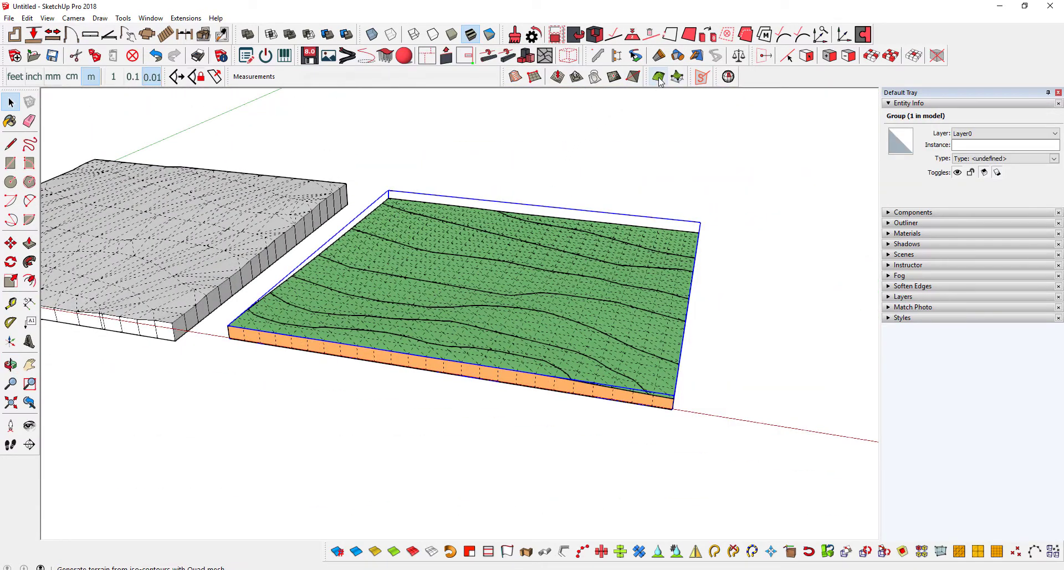
{"action": "scroll", "coordinate": [432, 239], "scroll_direction": "down", "scroll_amount": 3}
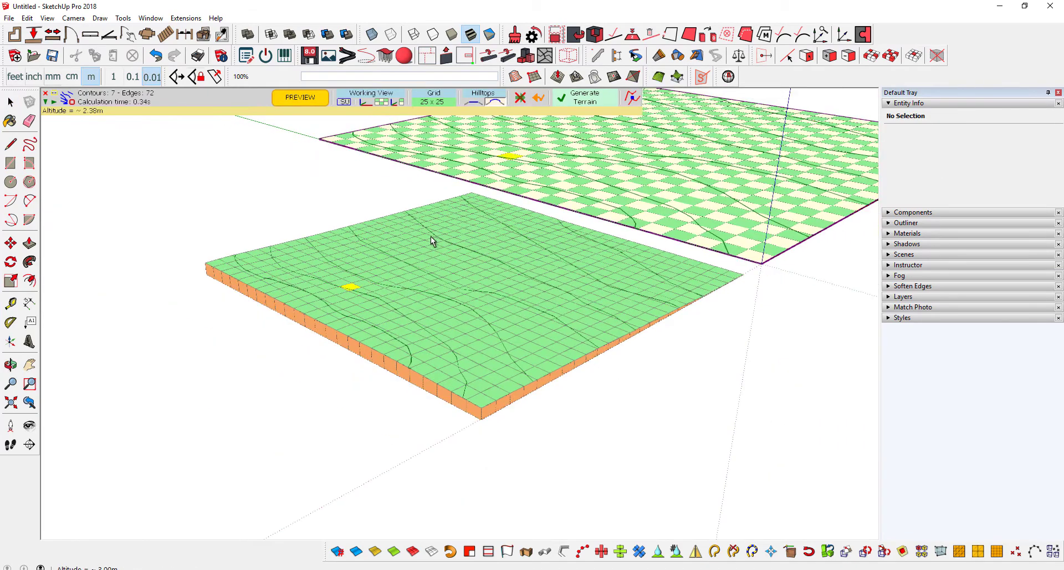
{"action": "scroll", "coordinate": [508, 273], "scroll_direction": "down", "scroll_amount": 2}
{"action": "scroll", "coordinate": [500, 269], "scroll_direction": "down", "scroll_amount": 2}
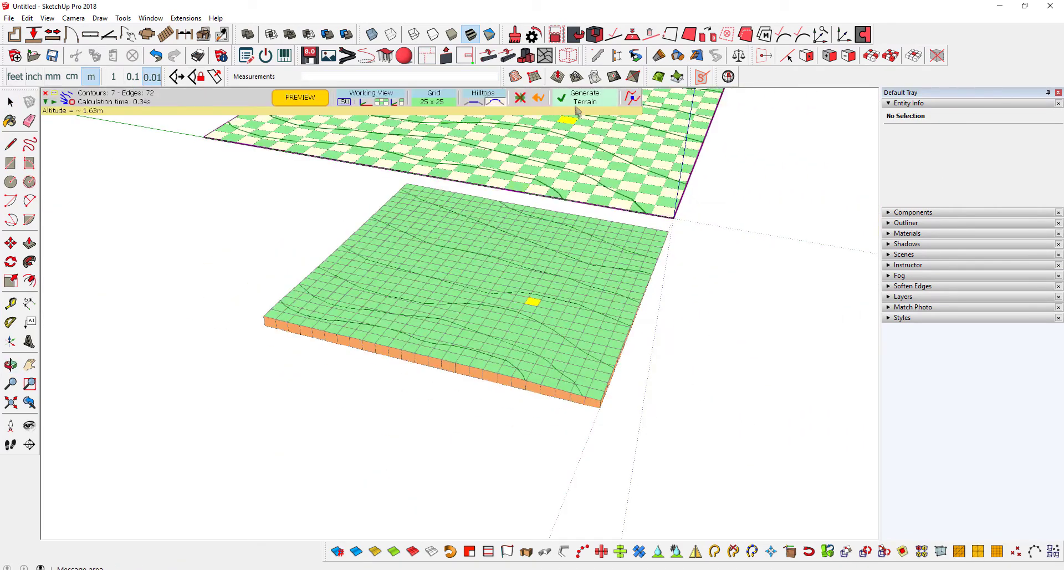
{"action": "left_click", "coordinate": [570, 106]}
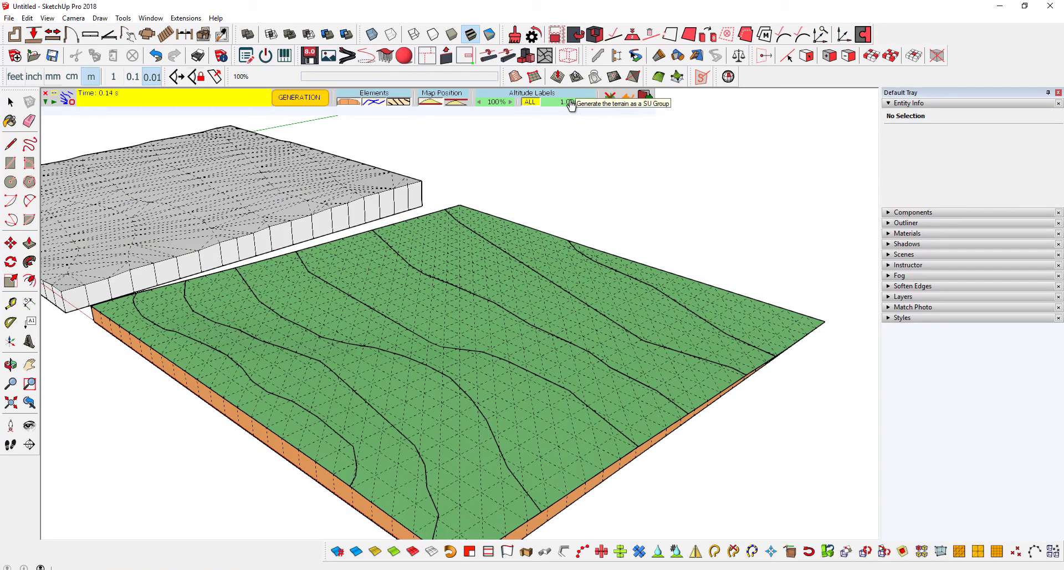
{"action": "mouse_move", "coordinate": [521, 277]}
{"action": "middle_mouse_down"}
{"action": "mouse_move", "coordinate": [549, 300]}
{"action": "mouse_move", "coordinate": [471, 285]}
{"action": "mouse_move", "coordinate": [447, 185]}
{"action": "middle_mouse_up"}
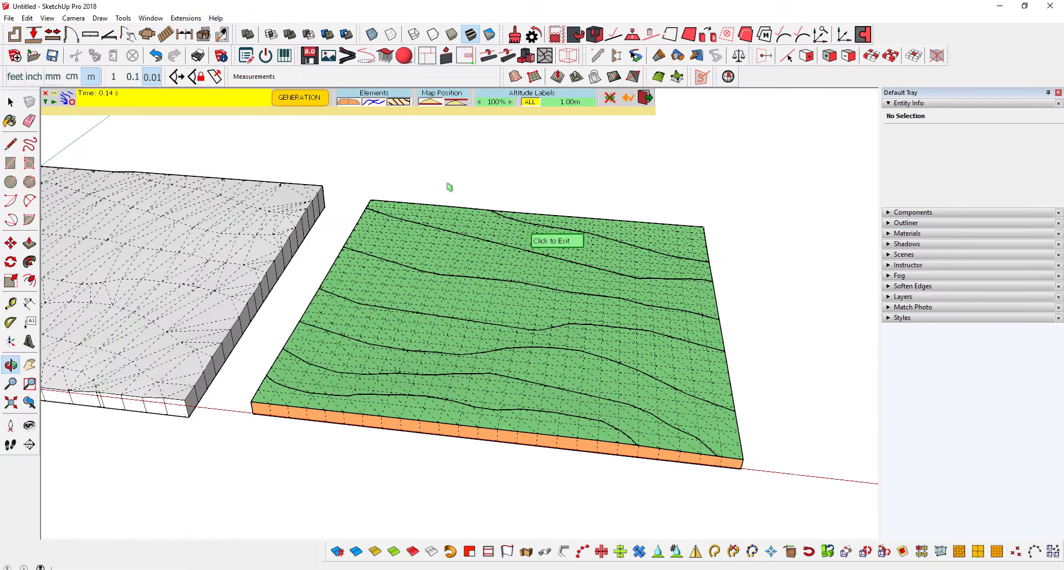
- Turn on altitude labels and preview the terrain as a labelled tan map
{"action": "left_click", "coordinate": [525, 101]}
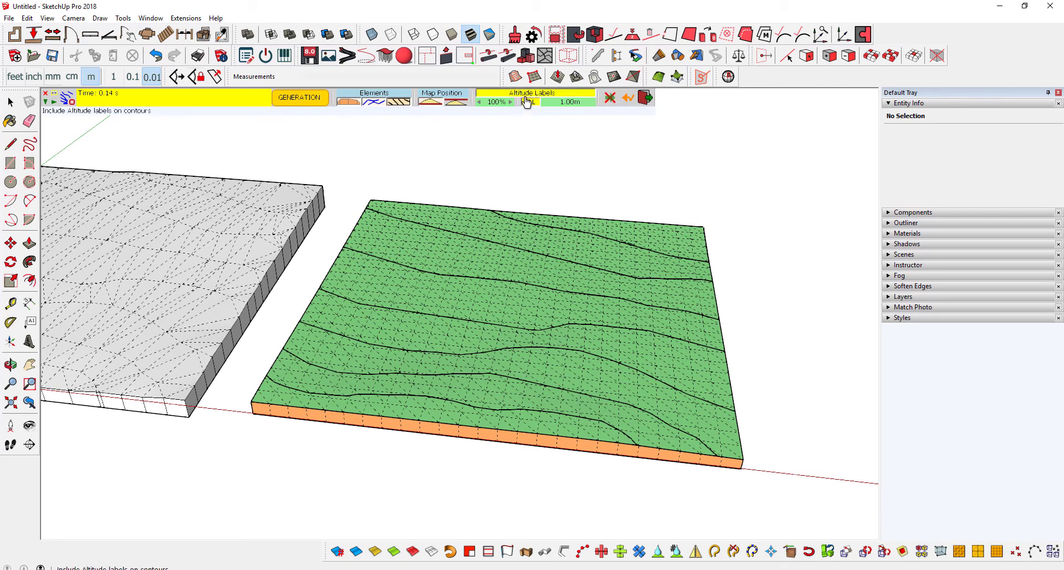
{"action": "scroll", "coordinate": [554, 106], "scroll_direction": "up", "scroll_amount": 2}
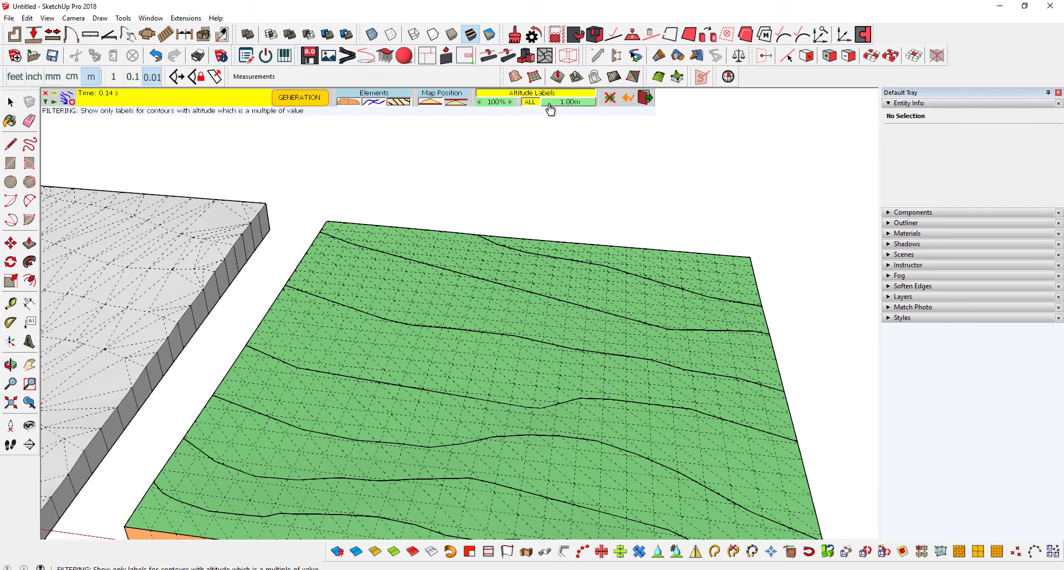
{"action": "left_click", "coordinate": [458, 102]}
{"action": "scroll", "coordinate": [443, 238], "scroll_direction": "down", "scroll_amount": 3}
{"action": "scroll", "coordinate": [441, 343], "scroll_direction": "up", "scroll_amount": 2}
{"action": "scroll", "coordinate": [433, 388], "scroll_direction": "up", "scroll_amount": 2}
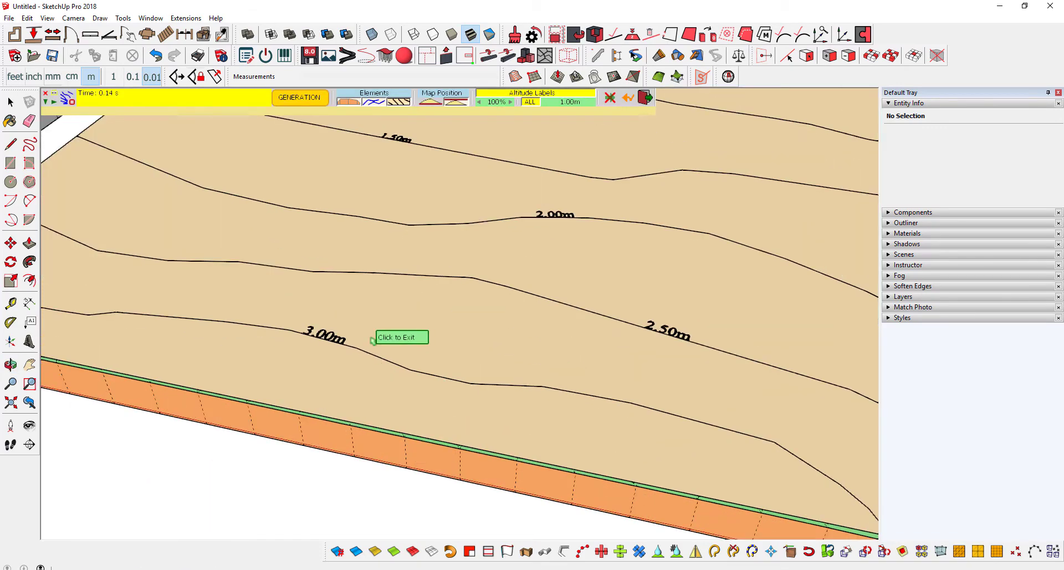
- Inspect the map's 1.50m, 2.00m and 2.50m contour labels, then exit the preview
{"action": "mouse_move", "coordinate": [435, 388]}
{"action": "middle_mouse_down"}
{"action": "mouse_move", "coordinate": [459, 409]}
{"action": "mouse_move", "coordinate": [440, 285]}
{"action": "middle_mouse_up"}
{"action": "scroll", "coordinate": [475, 396], "scroll_direction": "down", "scroll_amount": 3}
{"action": "scroll", "coordinate": [504, 404], "scroll_direction": "up", "scroll_amount": 1}
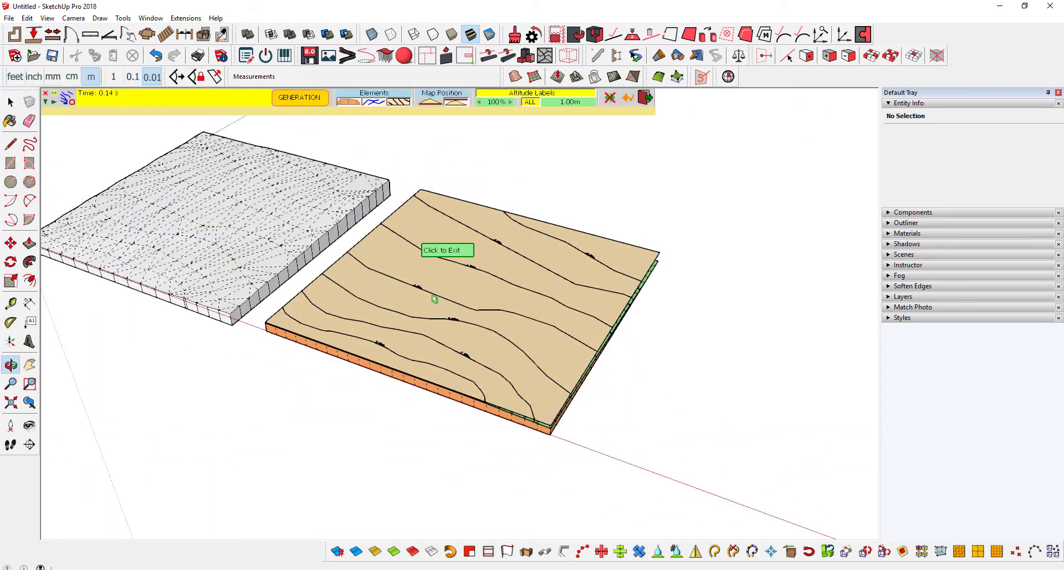
{"action": "scroll", "coordinate": [438, 311], "scroll_direction": "up", "scroll_amount": 3}
{"action": "scroll", "coordinate": [433, 317], "scroll_direction": "up", "scroll_amount": 2}
{"action": "scroll", "coordinate": [517, 334], "scroll_direction": "down", "scroll_amount": 1}
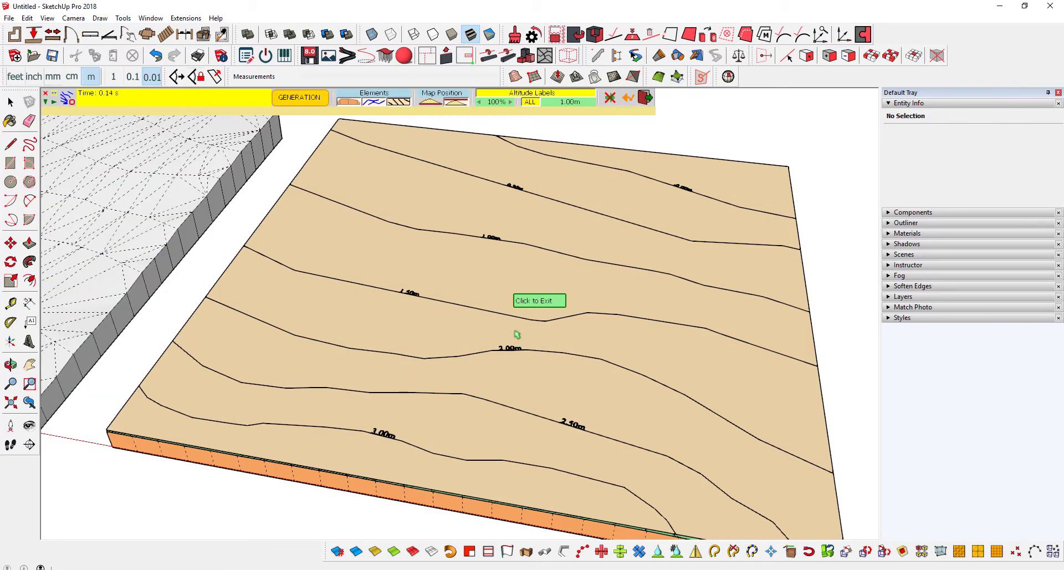
{"action": "scroll", "coordinate": [501, 306], "scroll_direction": "down", "scroll_amount": 4}
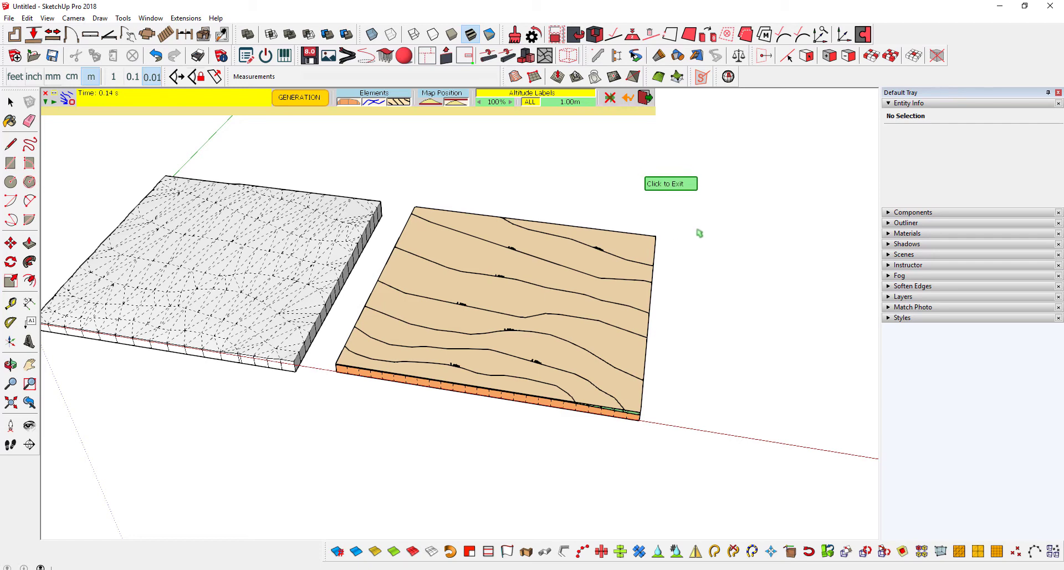
{"action": "left_click", "coordinate": [701, 247]}
- Explode the TopoShaper terrain group into loose geometry
{"action": "scroll", "coordinate": [560, 307], "scroll_direction": "up", "scroll_amount": 1}
{"action": "right_click", "coordinate": [548, 304]}
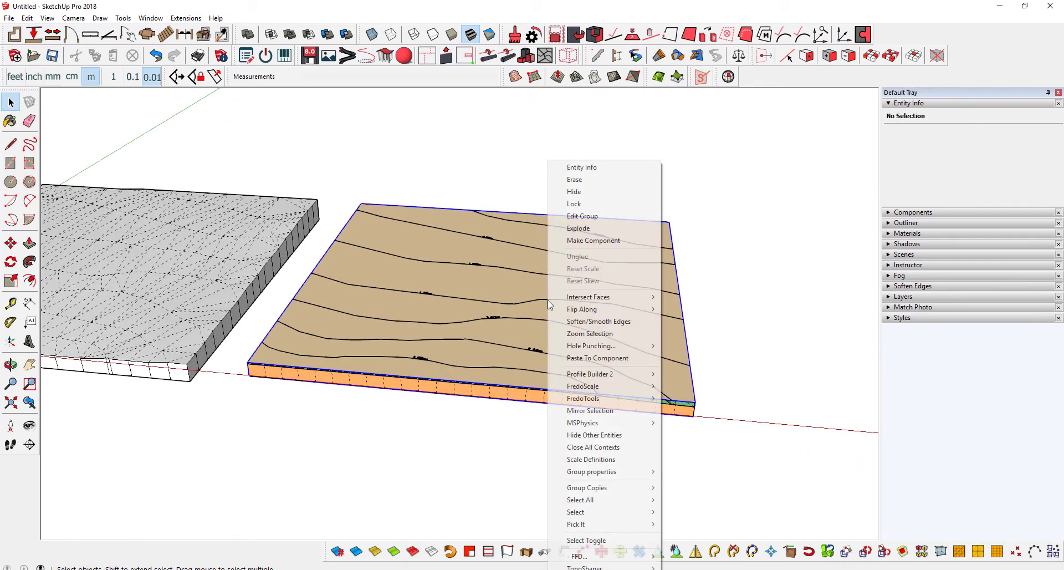
{"action": "left_click", "coordinate": [576, 227]}
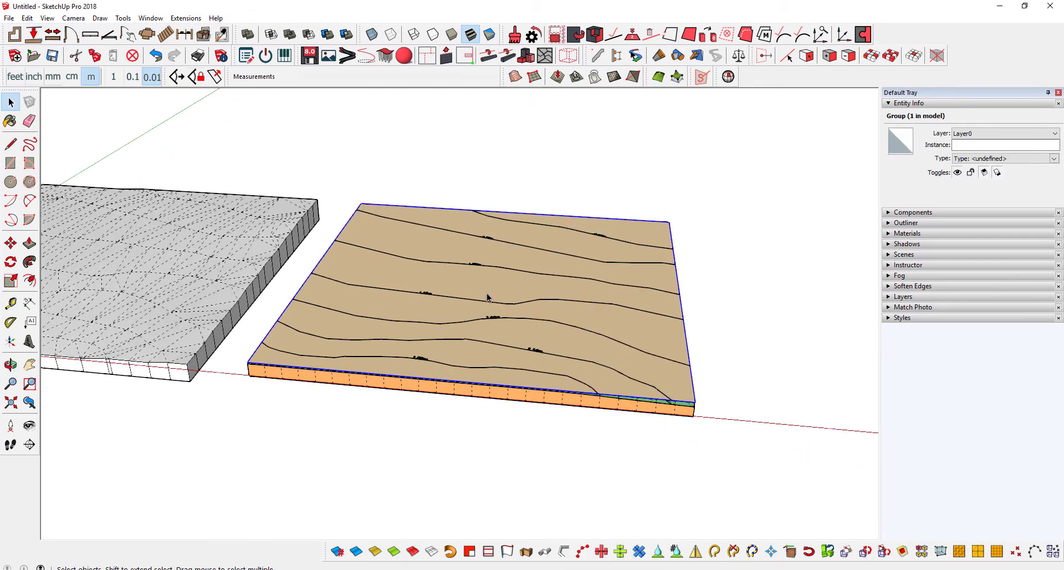
- Delete the orange side skirt and select the whole connected green terrain mesh
{"action": "scroll", "coordinate": [487, 297], "scroll_direction": "up", "scroll_amount": 1}
{"action": "left_click", "coordinate": [487, 459]}
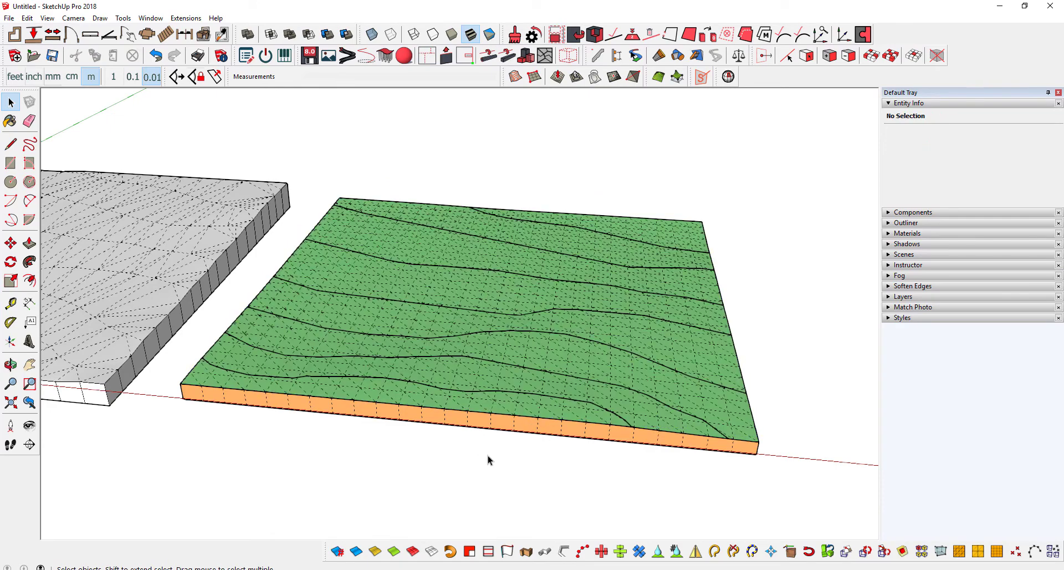
{"action": "mouse_move", "coordinate": [487, 459]}
{"action": "middle_mouse_down"}
{"action": "mouse_move", "coordinate": [508, 372]}
{"action": "mouse_move", "coordinate": [492, 361]}
{"action": "mouse_move", "coordinate": [471, 407]}
{"action": "mouse_move", "coordinate": [396, 302]}
{"action": "middle_mouse_up"}
{"action": "left_click", "coordinate": [487, 393]}
{"action": "key", "text": "Delete"}
{"action": "left_click", "coordinate": [471, 407]}
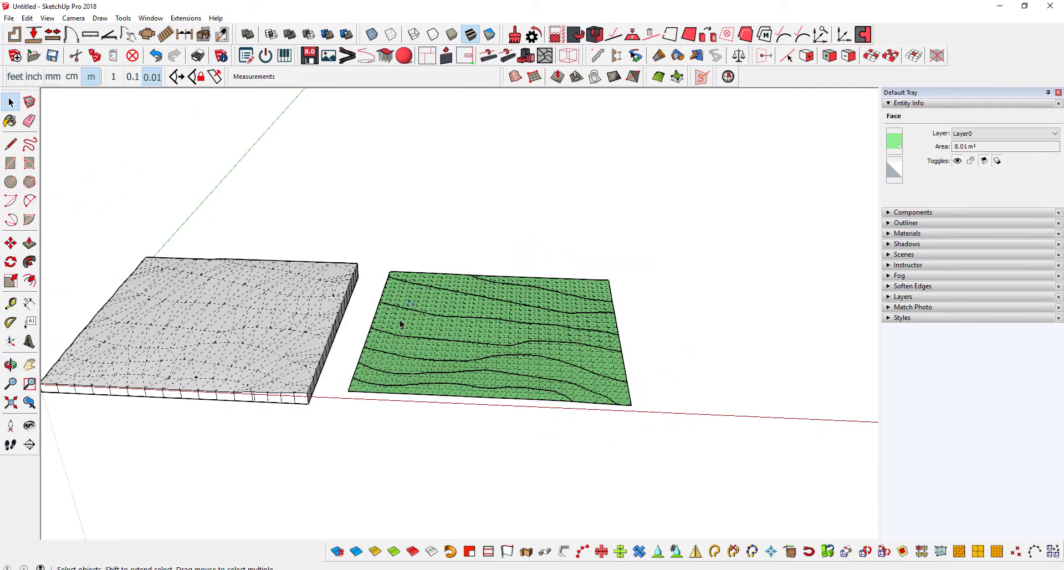
{"action": "triple_click", "coordinate": [400, 323]}
- Move the terrain mesh clear of the original contour lines
{"action": "scroll", "coordinate": [400, 324], "scroll_direction": "down", "scroll_amount": 2}
{"action": "key", "text": "m"}
{"action": "left_click", "coordinate": [423, 351]}
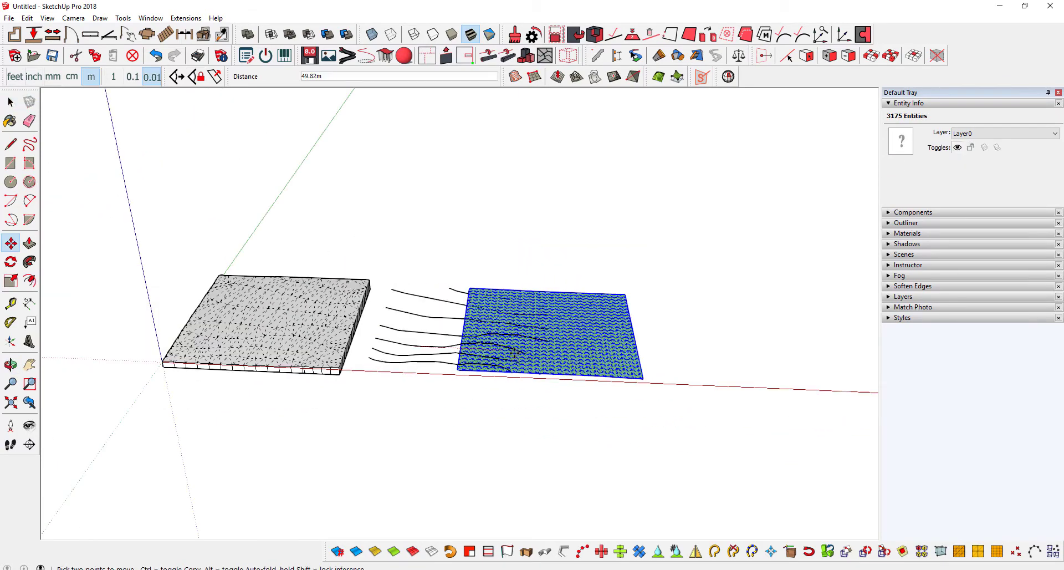
{"action": "left_click", "coordinate": [608, 357]}
{"action": "scroll", "coordinate": [420, 302], "scroll_direction": "up", "scroll_amount": 1}
{"action": "key", "text": "space"}
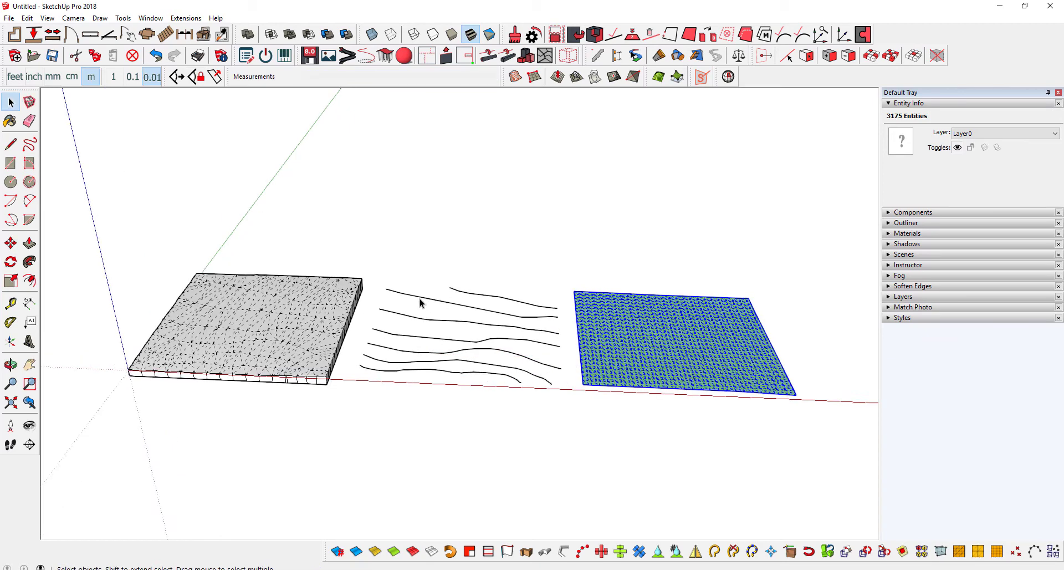
- Delete the original contour-line group
{"action": "mouse_move", "coordinate": [420, 302]}
{"action": "middle_mouse_down"}
{"action": "mouse_move", "coordinate": [434, 297]}
{"action": "mouse_move", "coordinate": [439, 363]}
{"action": "middle_mouse_up"}
{"action": "left_click_drag", "start_coordinate": [321, 249], "coordinate": [542, 416]}
{"action": "mouse_move", "coordinate": [541, 416]}
{"action": "middle_mouse_down"}
{"action": "mouse_move", "coordinate": [425, 377]}
{"action": "mouse_move", "coordinate": [475, 414]}
{"action": "middle_mouse_up"}
{"action": "left_click_drag", "start_coordinate": [280, 257], "coordinate": [567, 437]}
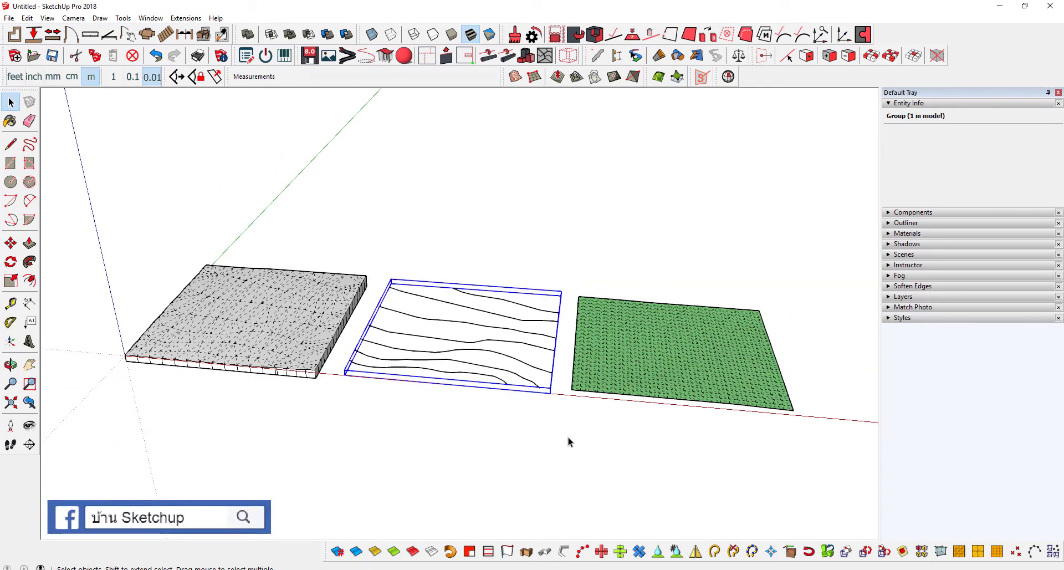
{"action": "key", "text": "Delete"}
- Move the green terrain mesh right beside the earlier grey slab
{"action": "triple_click", "coordinate": [680, 358]}
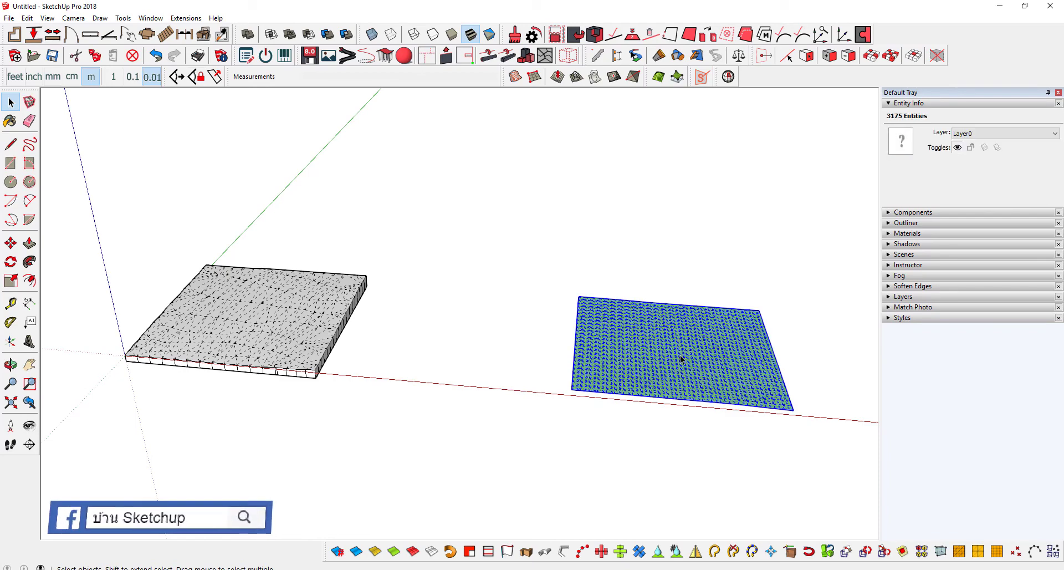
{"action": "key", "text": "m"}
{"action": "left_click", "coordinate": [679, 360]}
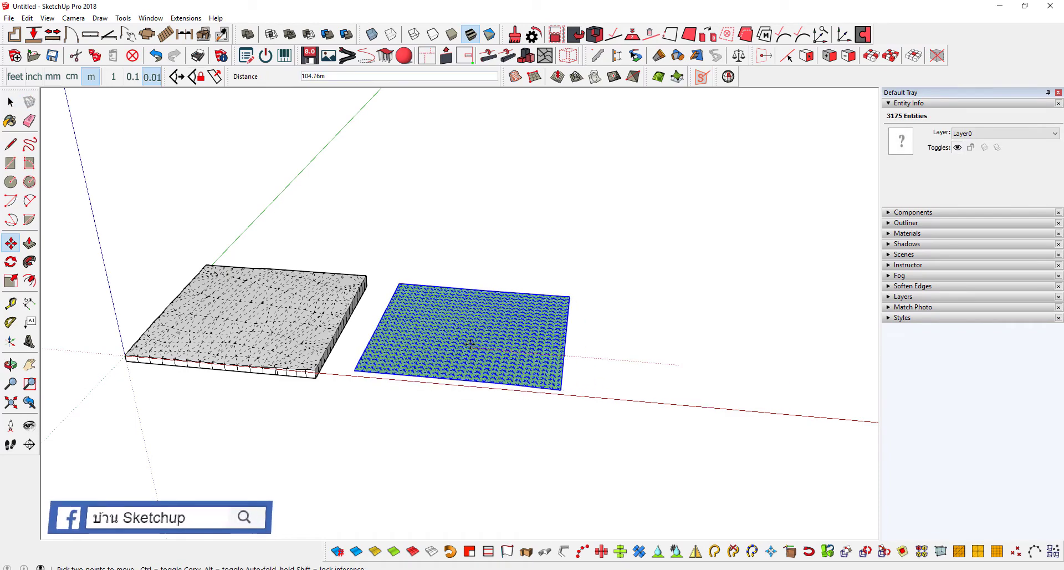
{"action": "mouse_move", "coordinate": [435, 373]}
{"action": "middle_mouse_down"}
{"action": "mouse_move", "coordinate": [401, 413]}
{"action": "mouse_move", "coordinate": [289, 390]}
{"action": "mouse_move", "coordinate": [321, 335]}
{"action": "mouse_move", "coordinate": [385, 351]}
{"action": "mouse_move", "coordinate": [392, 226]}
{"action": "mouse_move", "coordinate": [373, 247]}
{"action": "mouse_move", "coordinate": [428, 410]}
{"action": "mouse_move", "coordinate": [427, 401]}
{"action": "middle_mouse_up"}
{"action": "scroll", "coordinate": [318, 308], "scroll_direction": "up", "scroll_amount": 2}
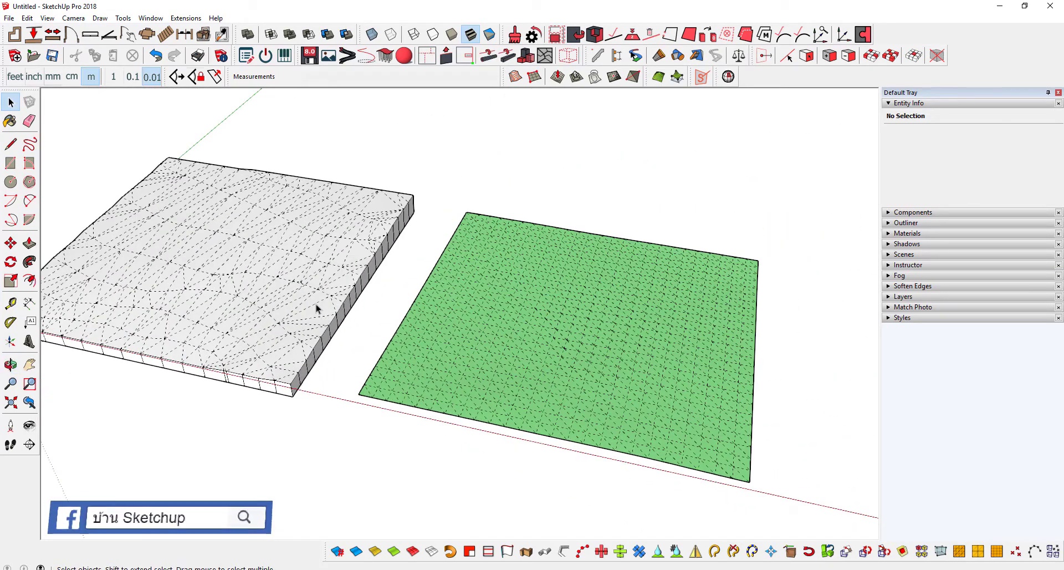
- Delete the old grey terrain slab group
{"action": "left_click", "coordinate": [316, 304]}
{"action": "key", "text": "Delete"}
{"action": "left_click", "coordinate": [316, 304]}
{"action": "mouse_move", "coordinate": [316, 304]}
{"action": "middle_mouse_down"}
{"action": "mouse_move", "coordinate": [513, 387]}
{"action": "mouse_move", "coordinate": [556, 390]}
{"action": "middle_mouse_up"}
- Turn off View > Hidden Geometry so the mesh looks smooth, and select the mesh
{"action": "left_click", "coordinate": [47, 18]}
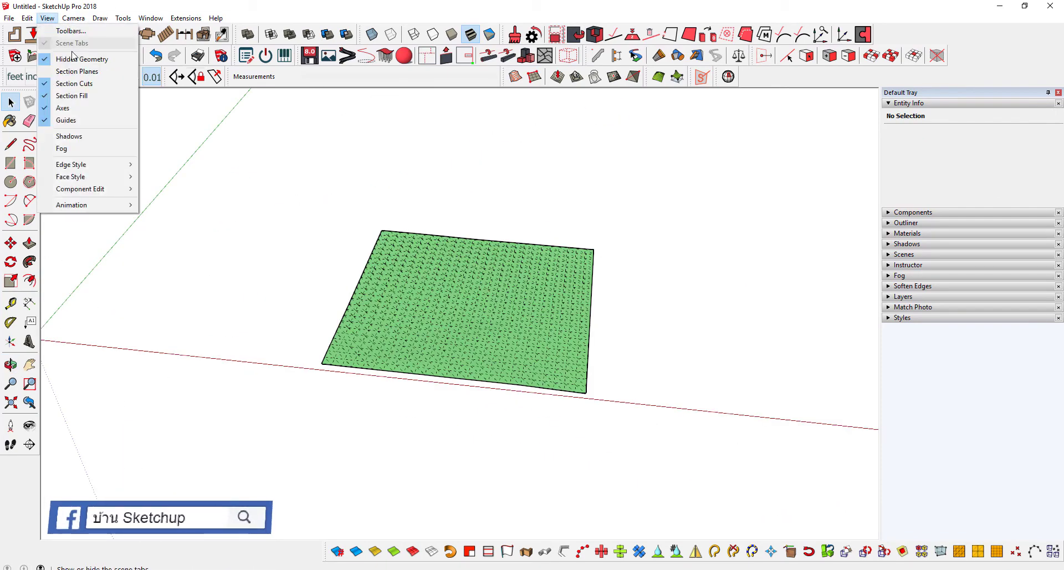
{"action": "left_click", "coordinate": [72, 56]}
{"action": "middle_click_drag", "start_coordinate": [582, 372], "coordinate": [432, 292]}
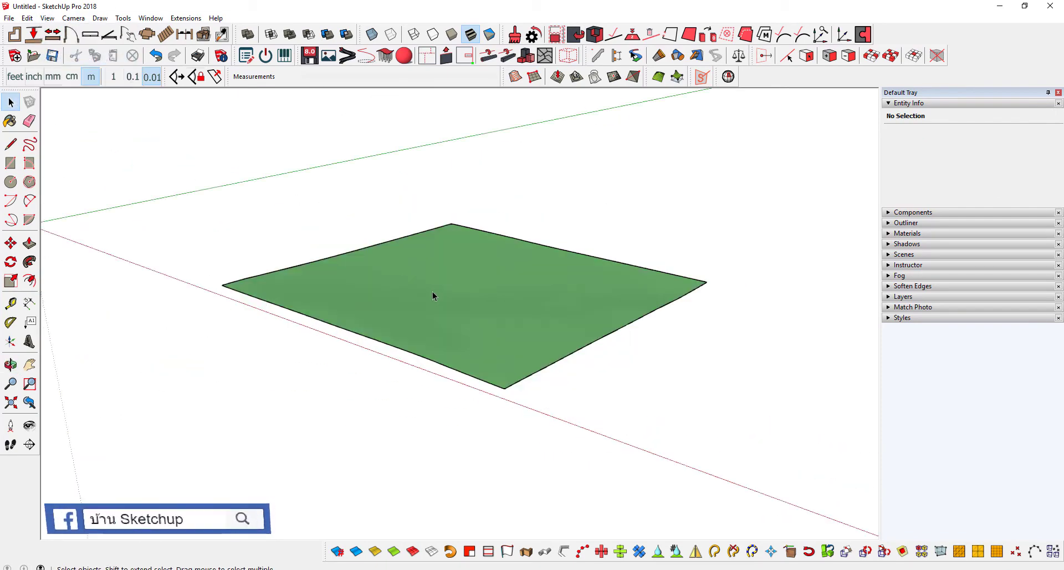
{"action": "left_click", "coordinate": [468, 330]}
{"action": "mouse_move", "coordinate": [469, 330]}
{"action": "middle_mouse_down"}
{"action": "mouse_move", "coordinate": [582, 441]}
{"action": "mouse_move", "coordinate": [487, 360]}
{"action": "mouse_move", "coordinate": [384, 305]}
{"action": "mouse_move", "coordinate": [477, 340]}
{"action": "mouse_move", "coordinate": [487, 326]}
{"action": "mouse_move", "coordinate": [469, 326]}
{"action": "middle_mouse_up"}
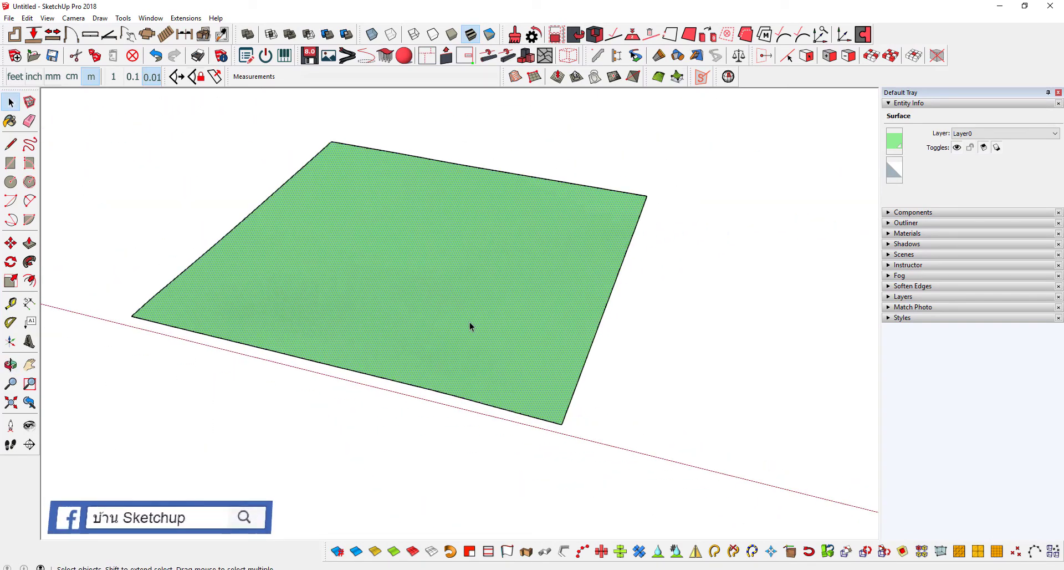
{"action": "left_click", "coordinate": [222, 56]}
{"action": "left_click", "coordinate": [186, 18]}
{"action": "mouse_move", "coordinate": [221, 125]}
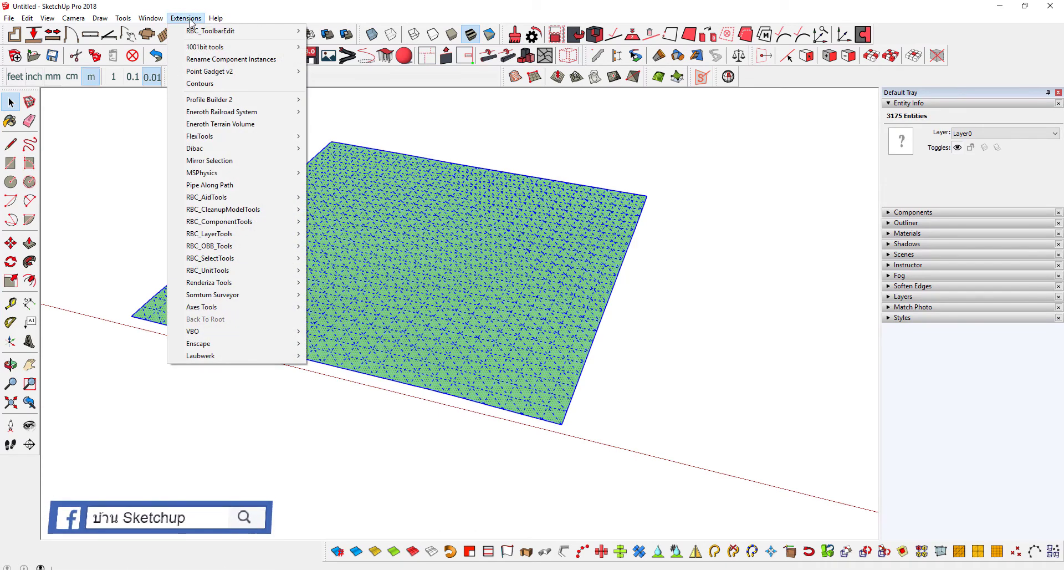
- Group the terrain mesh after Terrain Volume warns it needs a single group
{"action": "left_click", "coordinate": [233, 127]}
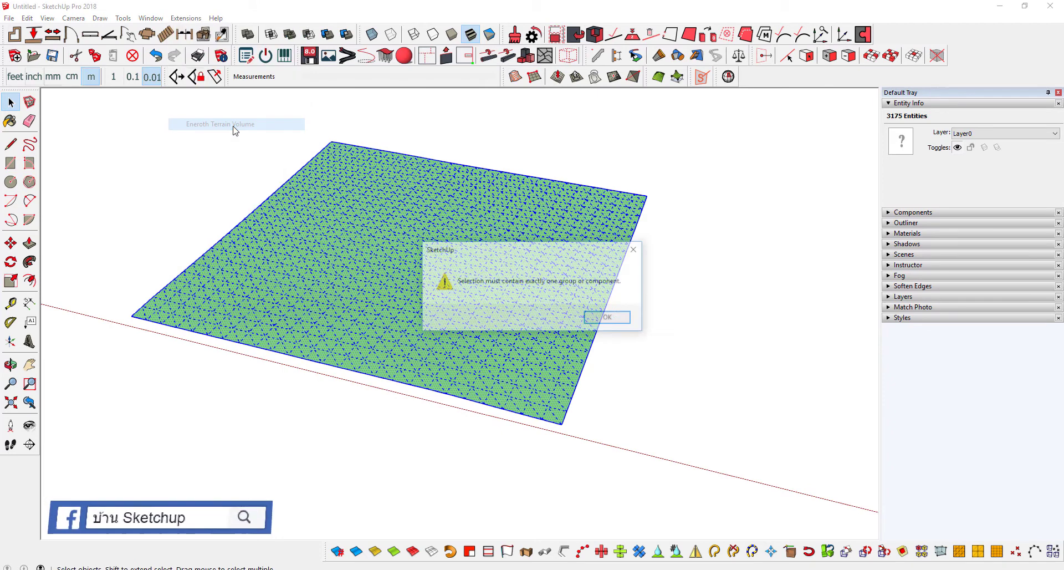
{"action": "left_click", "coordinate": [597, 321]}
{"action": "right_click", "coordinate": [509, 244]}
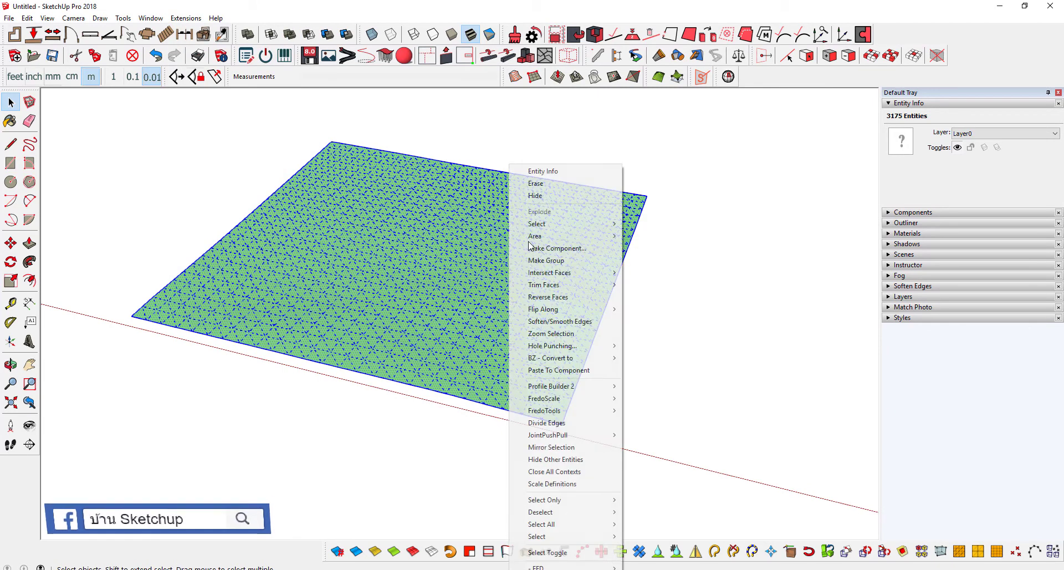
{"action": "left_click", "coordinate": [549, 261]}
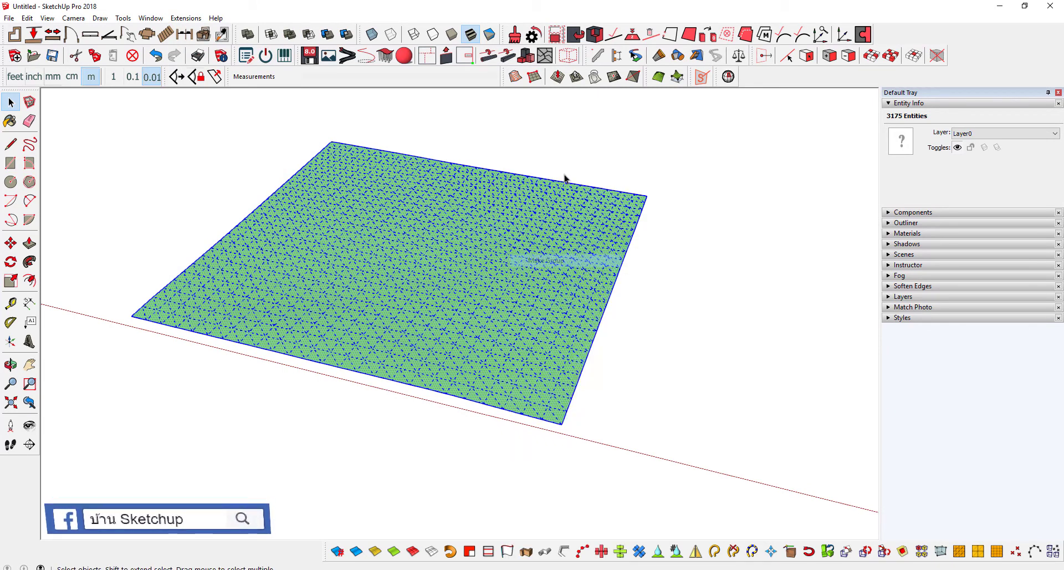
- Extrude the grouped terrain with Eneroth Terrain Volume into a 32369.28 m³ solid
{"action": "left_click", "coordinate": [183, 18]}
{"action": "left_click", "coordinate": [247, 124]}
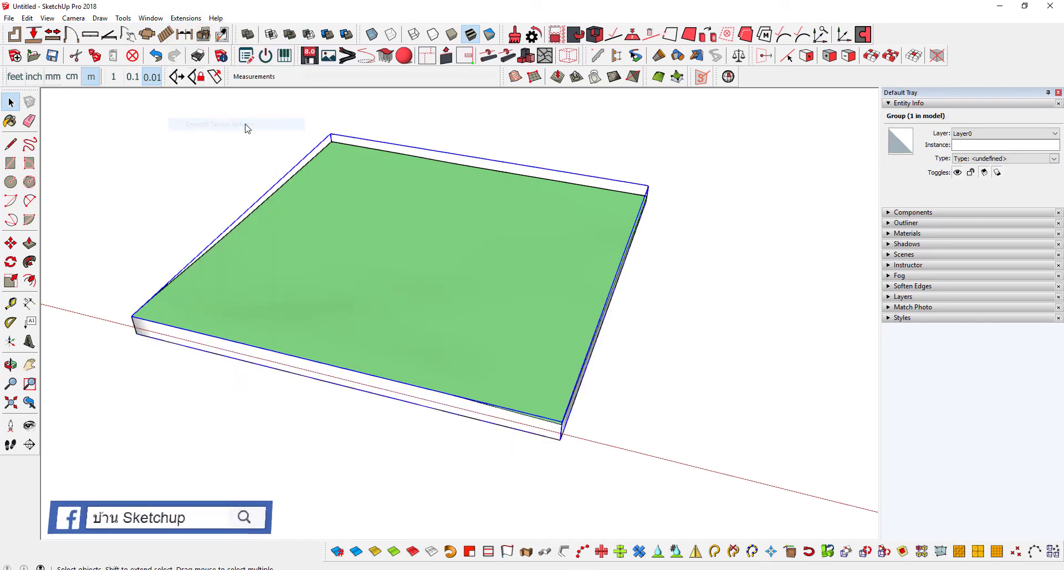
{"action": "mouse_move", "coordinate": [291, 163]}
{"action": "middle_mouse_down"}
{"action": "mouse_move", "coordinate": [504, 271]}
{"action": "mouse_move", "coordinate": [368, 177]}
{"action": "mouse_move", "coordinate": [446, 303]}
{"action": "middle_mouse_up"}
{"action": "left_click", "coordinate": [209, 363]}
{"action": "mouse_move", "coordinate": [209, 363]}
{"action": "middle_mouse_down"}
{"action": "mouse_move", "coordinate": [504, 342]}
{"action": "mouse_move", "coordinate": [470, 311]}
{"action": "mouse_move", "coordinate": [338, 282]}
{"action": "mouse_move", "coordinate": [368, 325]}
{"action": "middle_mouse_up"}
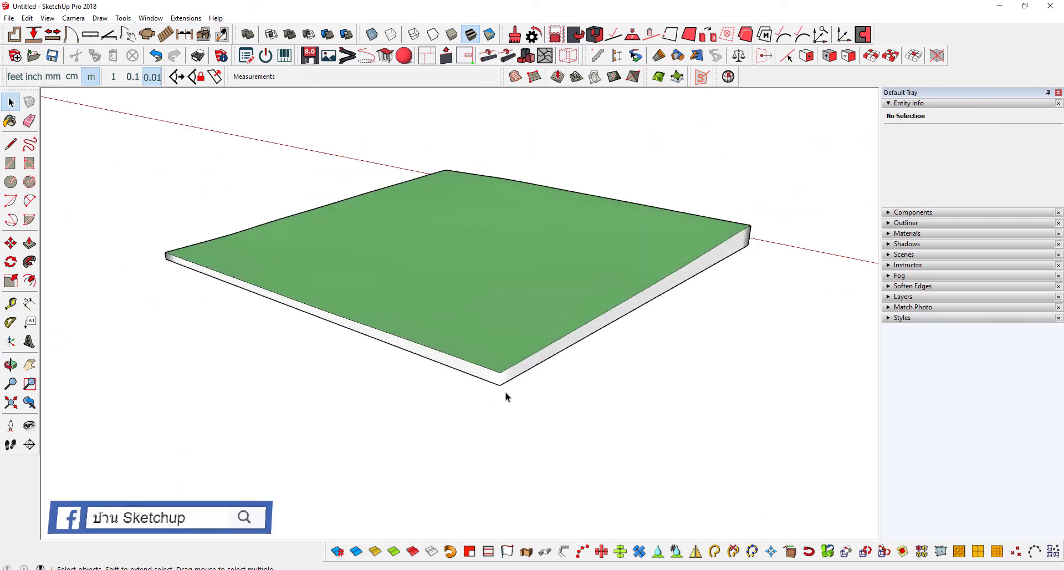
{"action": "mouse_move", "coordinate": [505, 392]}
{"action": "middle_mouse_down"}
{"action": "mouse_move", "coordinate": [383, 304]}
{"action": "mouse_move", "coordinate": [430, 318]}
{"action": "mouse_move", "coordinate": [501, 272]}
{"action": "mouse_move", "coordinate": [496, 222]}
{"action": "middle_mouse_up"}
{"action": "left_click", "coordinate": [503, 276]}
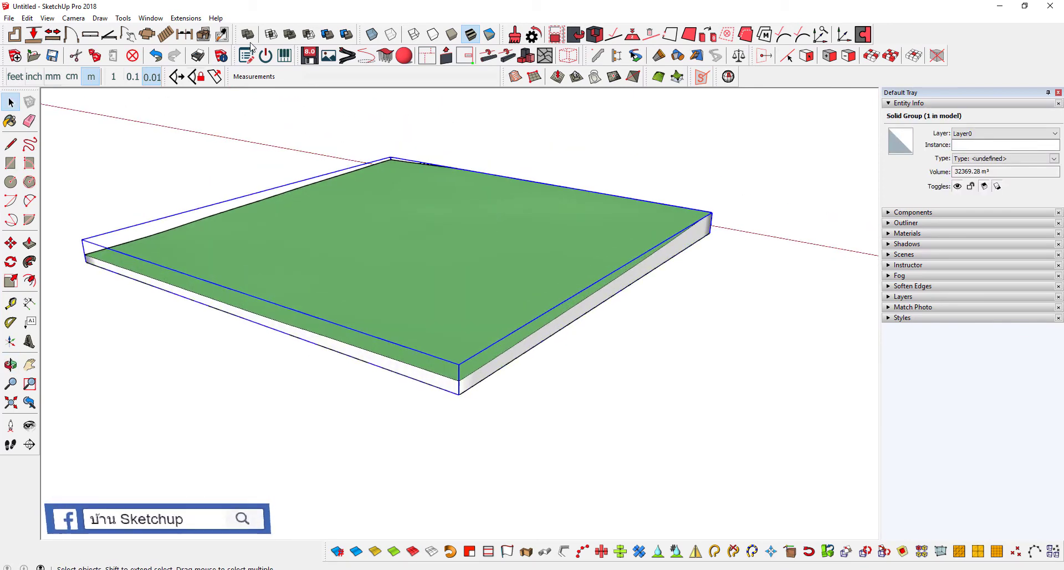
{"action": "left_click", "coordinate": [186, 18]}
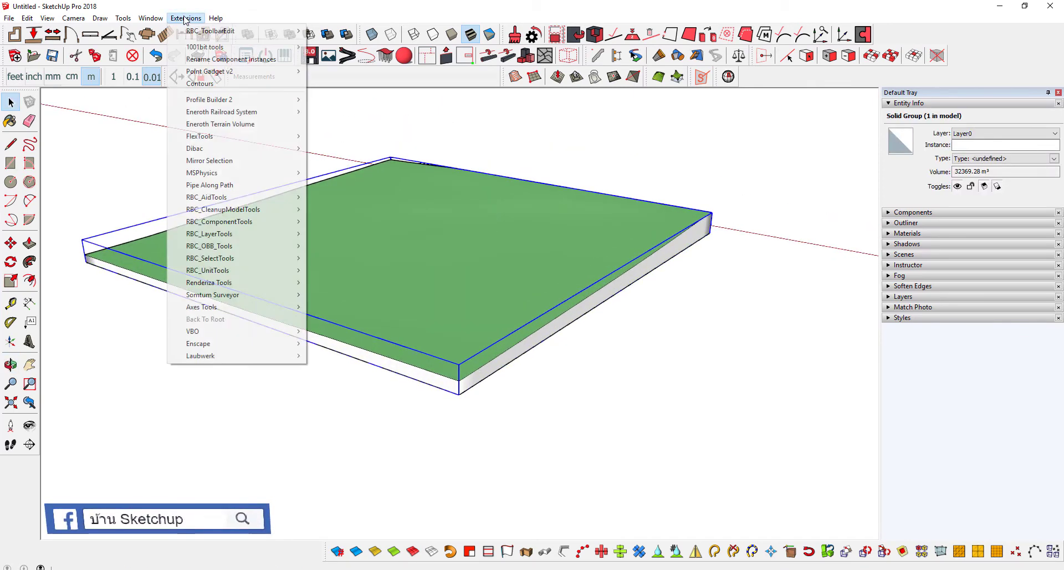
- Cut 0.25 m-spaced contour lines across the solid terrain with Extensions > Contours
{"action": "left_click", "coordinate": [208, 84]}
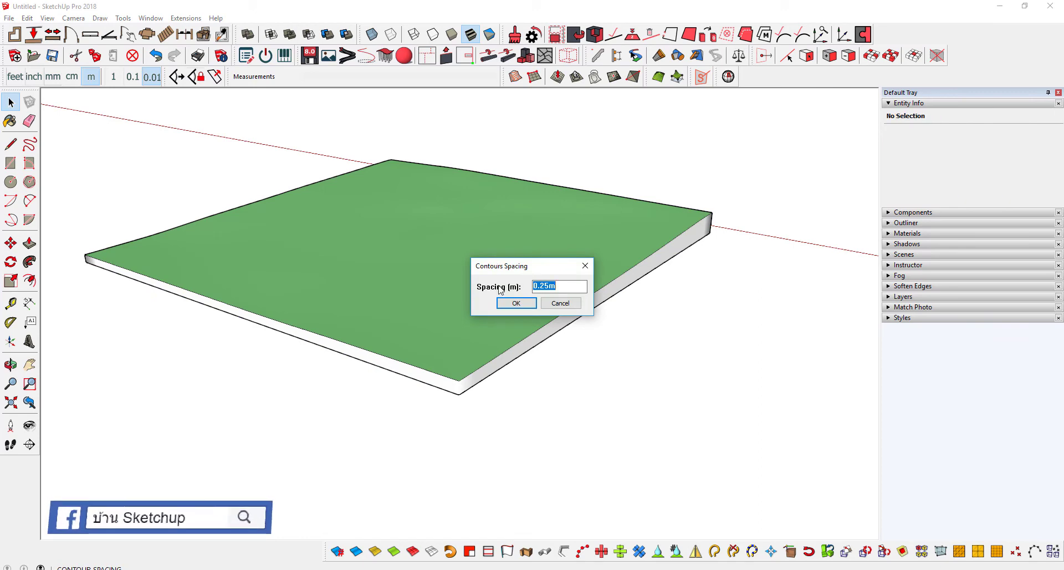
{"action": "left_click", "coordinate": [516, 303]}
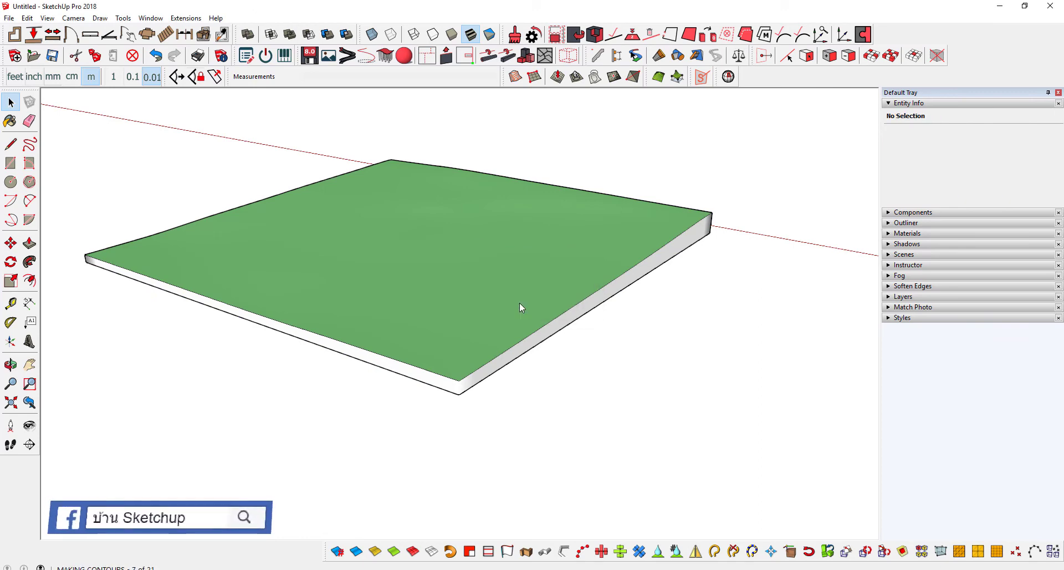
{"action": "mouse_move", "coordinate": [541, 322]}
{"action": "middle_mouse_down"}
{"action": "mouse_move", "coordinate": [378, 261]}
{"action": "mouse_move", "coordinate": [198, 289]}
{"action": "mouse_move", "coordinate": [446, 371]}
{"action": "middle_mouse_up"}
{"action": "scroll", "coordinate": [381, 342], "scroll_direction": "up", "scroll_amount": 3}
{"action": "scroll", "coordinate": [446, 371], "scroll_direction": "up", "scroll_amount": 2}
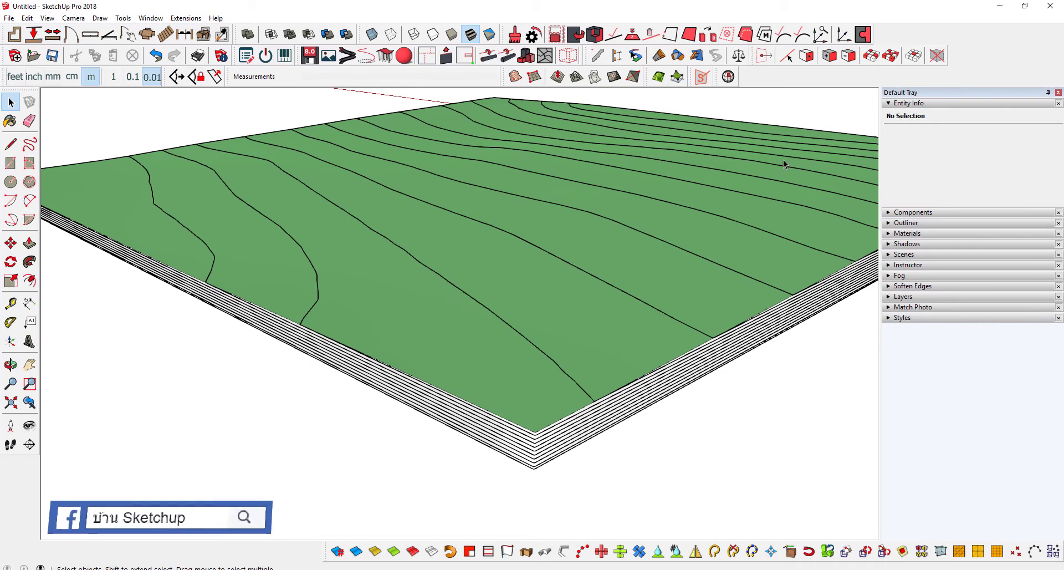
- Delete the unused H-section and LIBFREDO6 layers in the Layers tray
{"action": "left_click", "coordinate": [903, 104]}
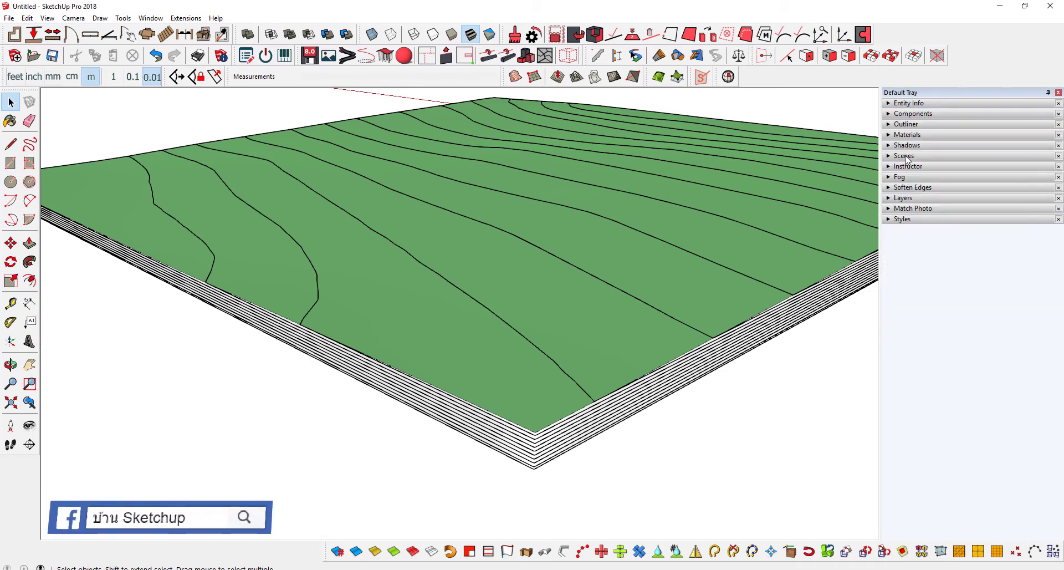
{"action": "left_click", "coordinate": [902, 196]}
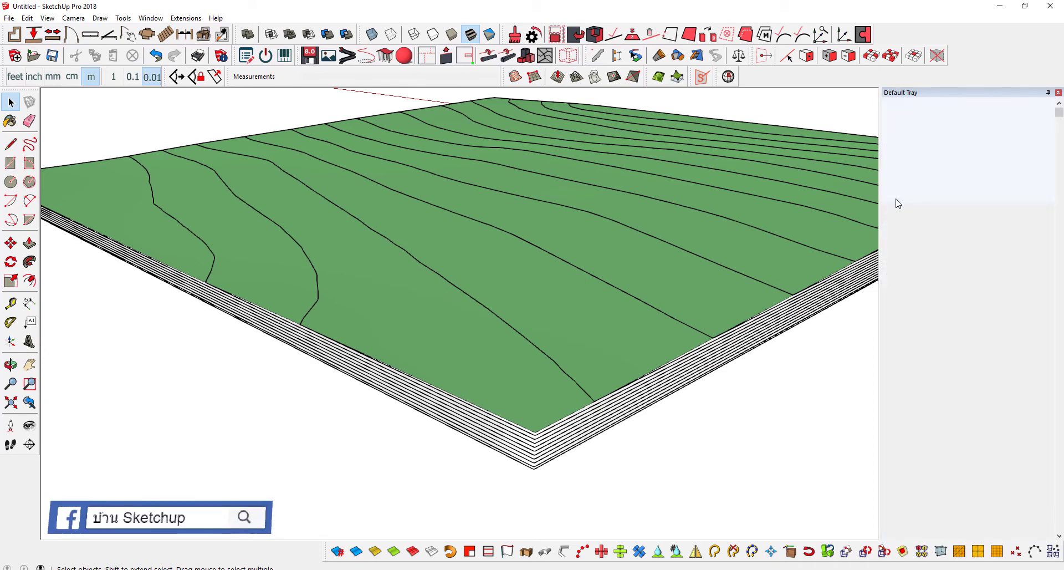
{"action": "middle_click_drag", "start_coordinate": [589, 286], "coordinate": [676, 312]}
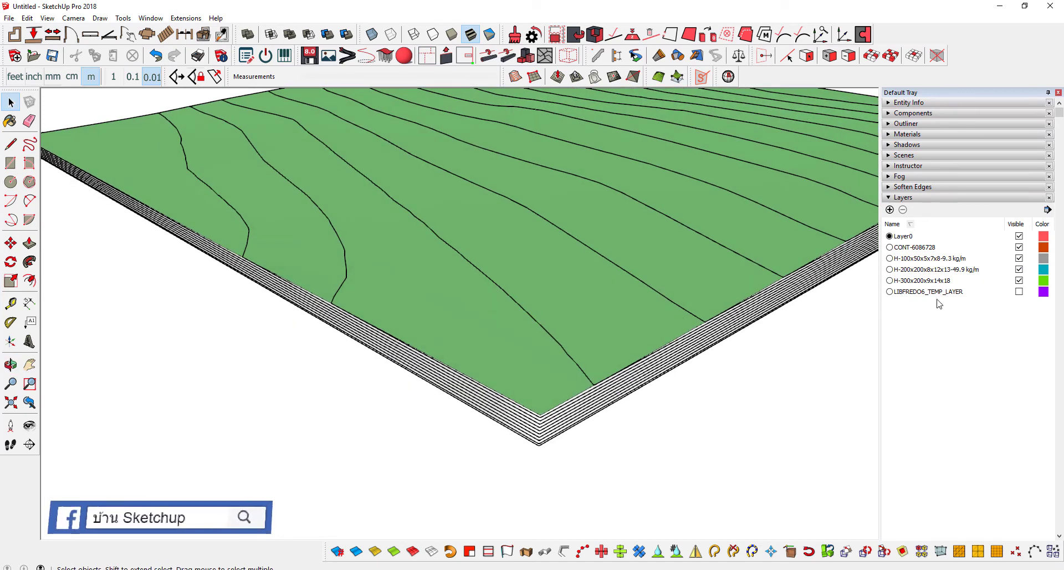
{"action": "left_click", "coordinate": [922, 291]}
{"action": "left_click", "coordinate": [931, 258], "text": "shift"}
{"action": "left_click", "coordinate": [903, 210]}
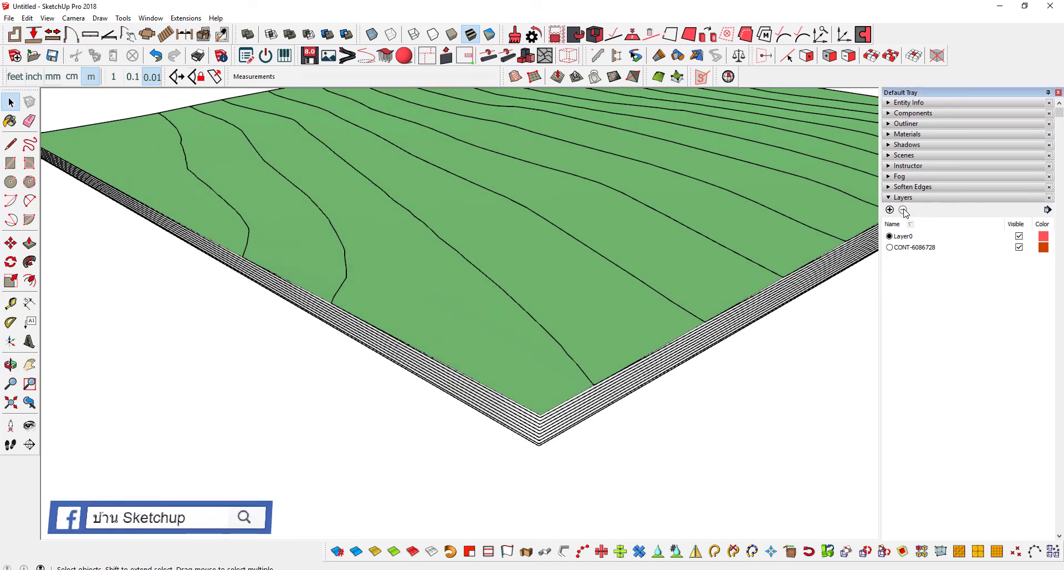
- Toggle the CONT-6086728 layer's visibility to check it and review the contoured terrain
{"action": "left_click", "coordinate": [1019, 247]}
{"action": "left_click", "coordinate": [1020, 248]}
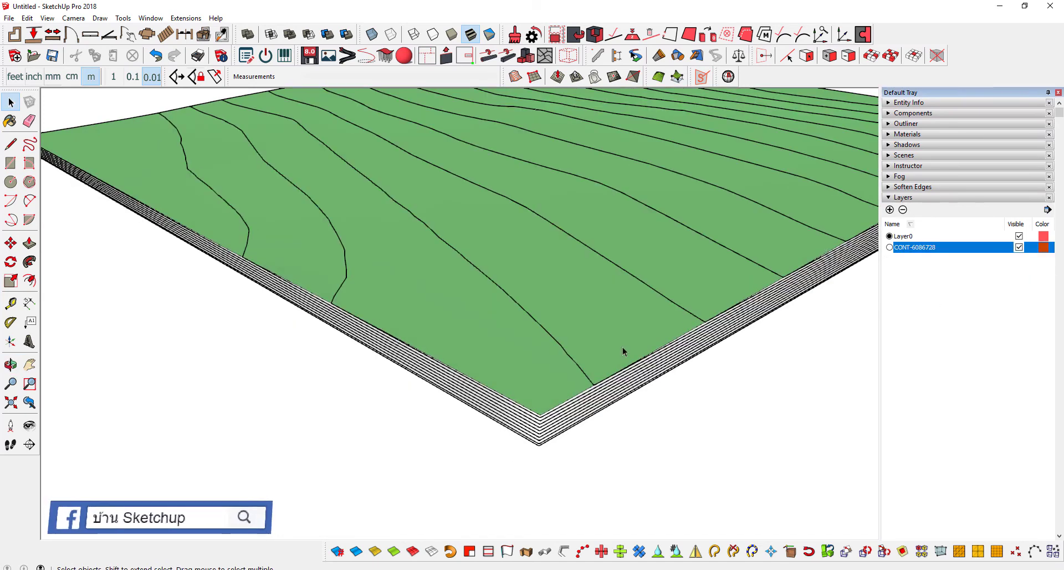
{"action": "scroll", "coordinate": [623, 347], "scroll_direction": "down", "scroll_amount": 3}
{"action": "scroll", "coordinate": [498, 377], "scroll_direction": "down", "scroll_amount": 3}
{"action": "mouse_move", "coordinate": [439, 367]}
{"action": "middle_mouse_down"}
{"action": "mouse_move", "coordinate": [537, 355]}
{"action": "mouse_move", "coordinate": [515, 326]}
{"action": "mouse_move", "coordinate": [582, 230]}
{"action": "mouse_move", "coordinate": [427, 272]}
{"action": "mouse_move", "coordinate": [458, 285]}
{"action": "middle_mouse_up"}
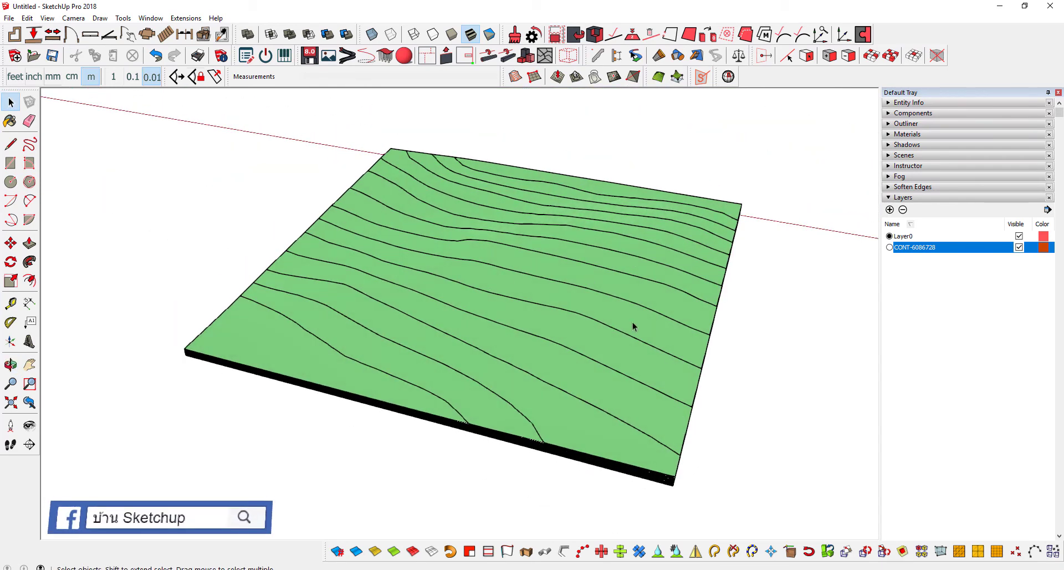
{"action": "middle_click_drag", "start_coordinate": [632, 327], "coordinate": [624, 335]}
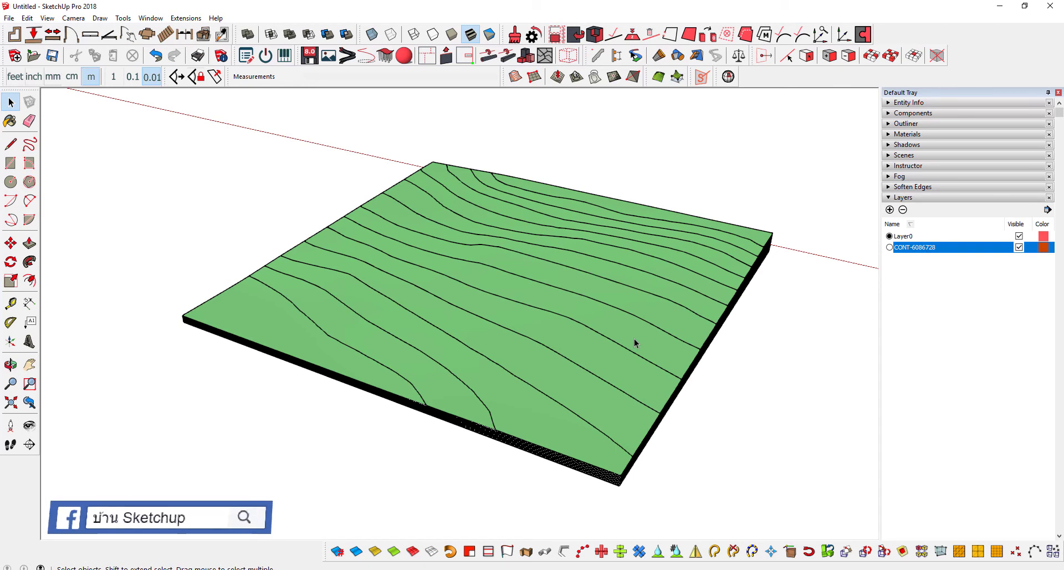